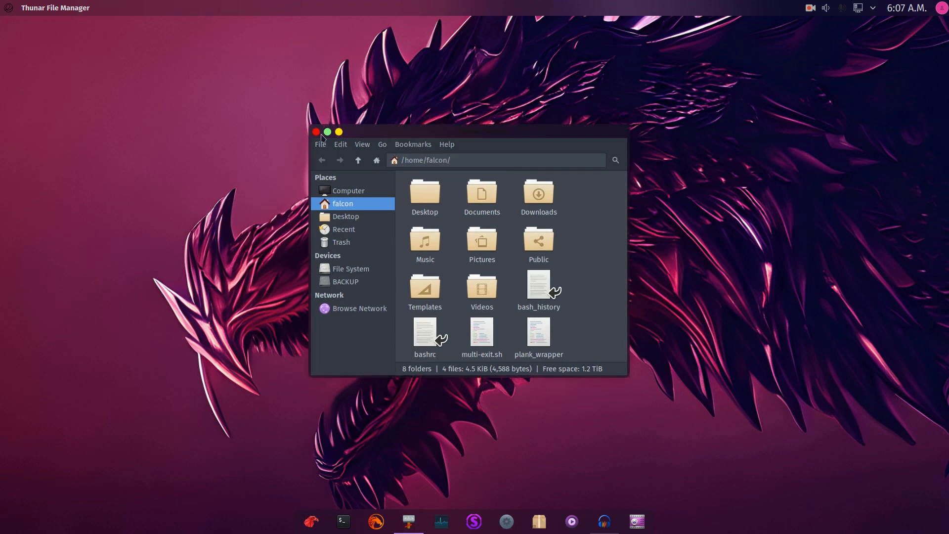
- Close the file manager window and view the application launcher briefly before dismissing it
left_click(316, 132)
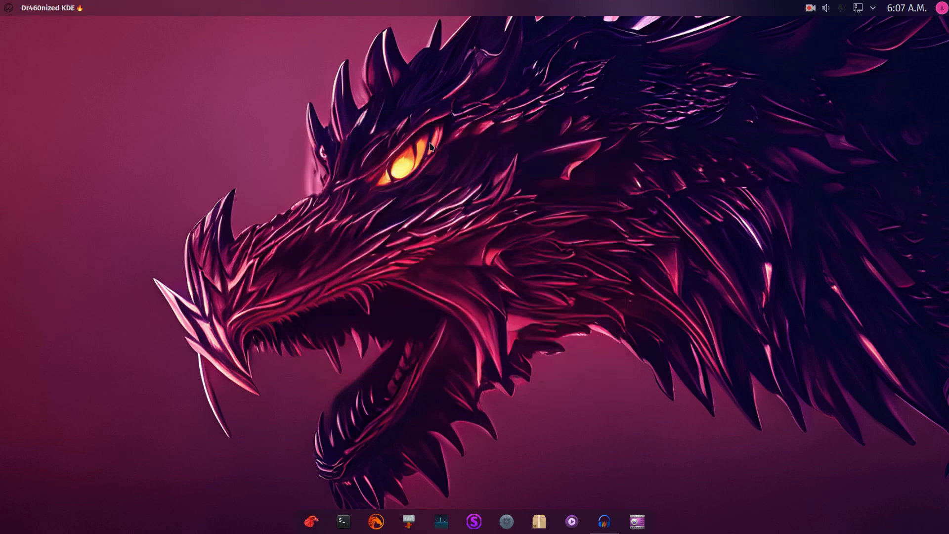
left_click(10, 8)
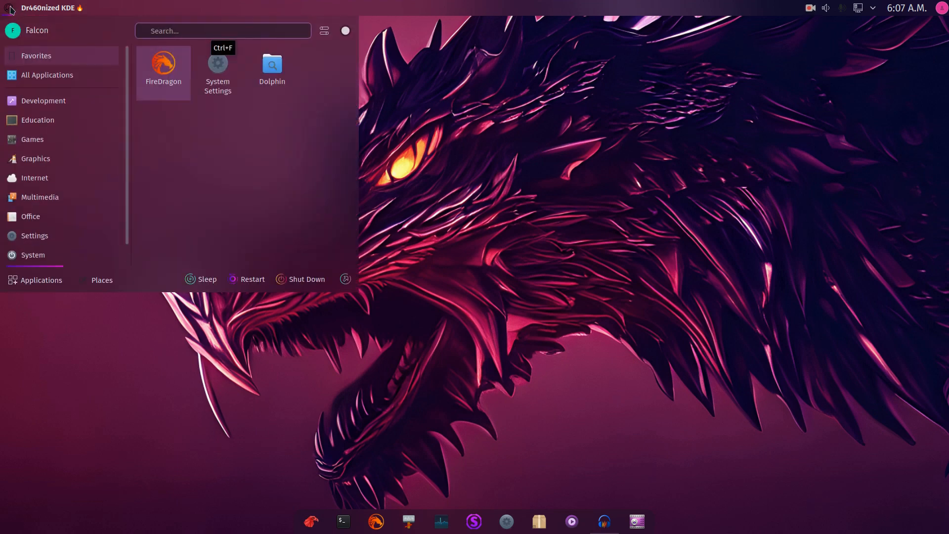
left_click(588, 94)
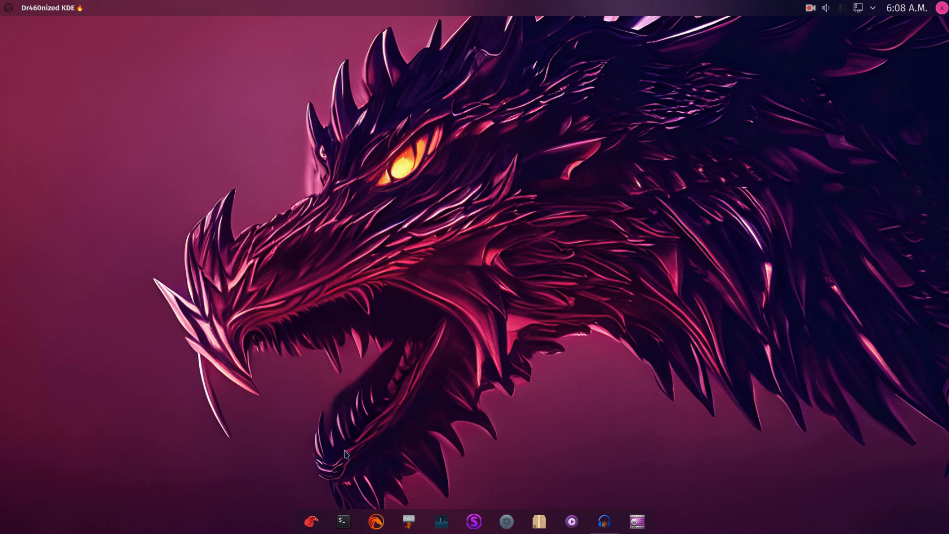
- Open a maximized terminal and recall the command "sudo pacman -S xfce4 xfce4-whiskermenu-plugin arc-gtk-theme plank volumeicon"
left_click(343, 521)
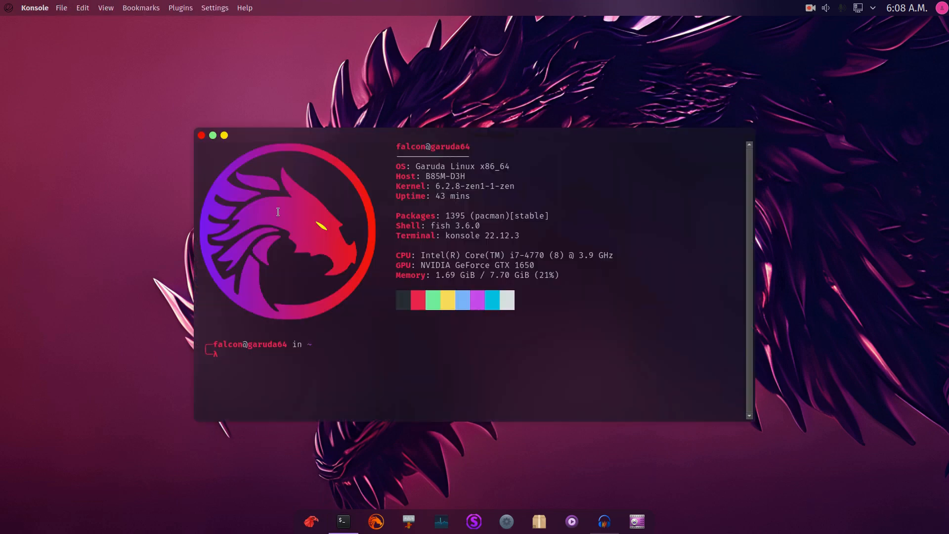
left_click(214, 135)
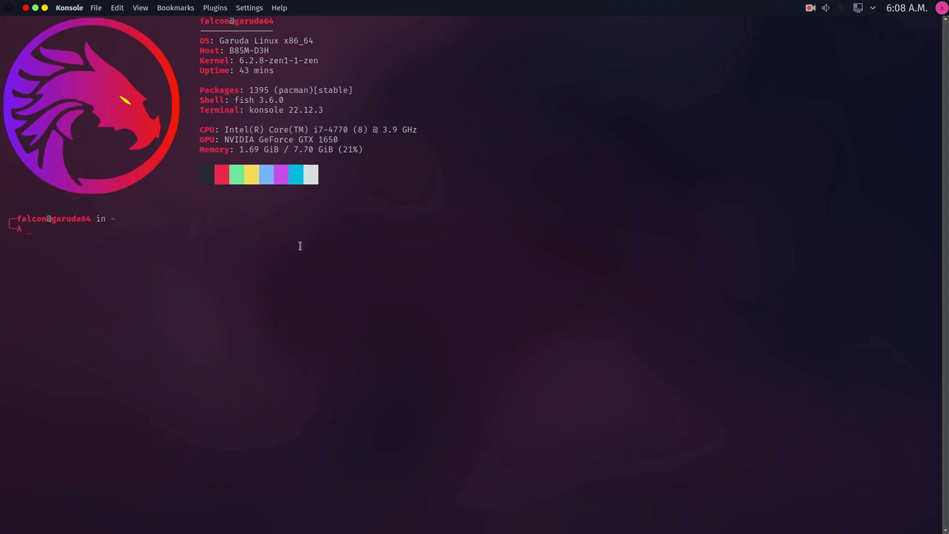
key("Up")
key("Up")
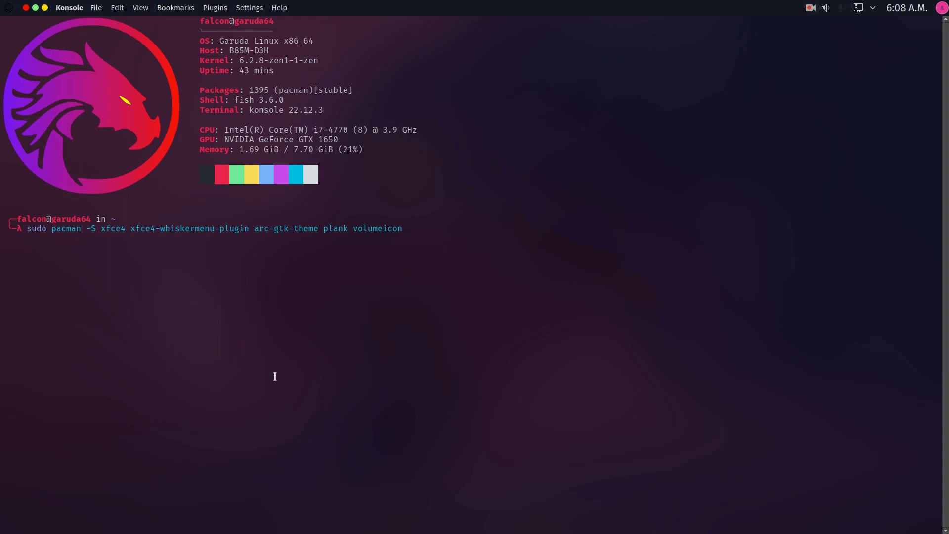
- Enlarge the terminal's text by several sizes so the install command is easy to read
key("ctrl+plus")
key("ctrl+plus")
key("ctrl+plus")
key("ctrl+plus")
key("ctrl+plus")
key("ctrl+plus")
key("ctrl+plus")
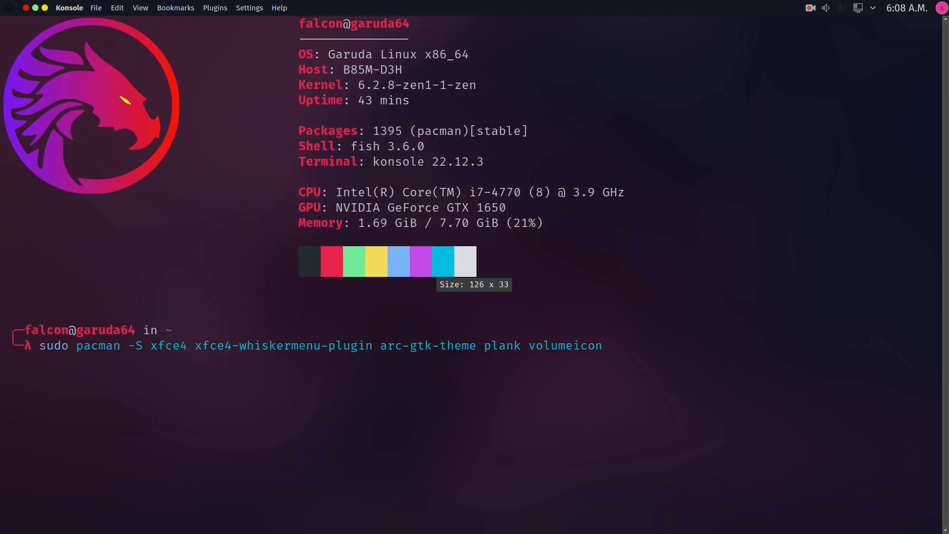
key("ctrl+plus")
key("ctrl+plus")
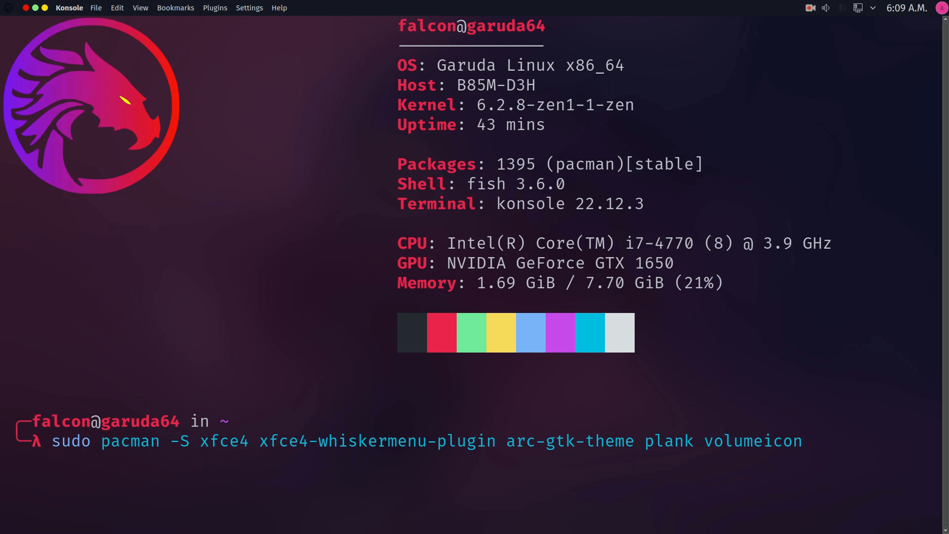
- Run the recalled pacman install command and authenticate with the sudo password
key("Return")
type("*****")
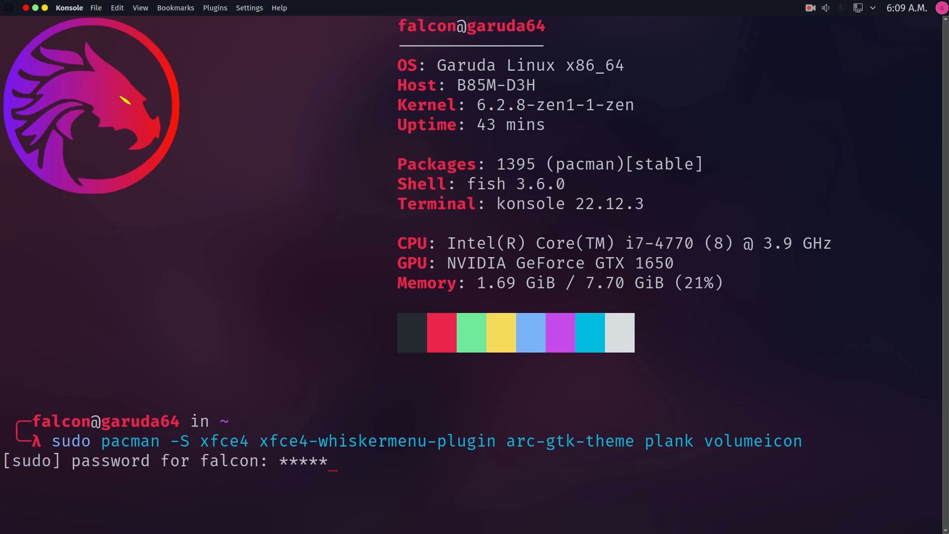
type("*****")
key("Return")
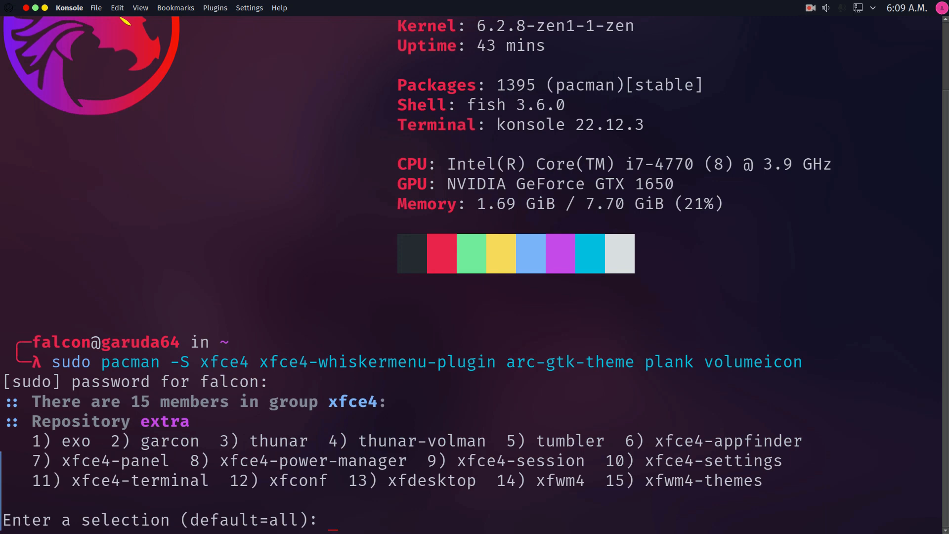
- Accept all members of the xfce4 group, confirm the installation with y, and exit the terminal
key("Return")
type("y")
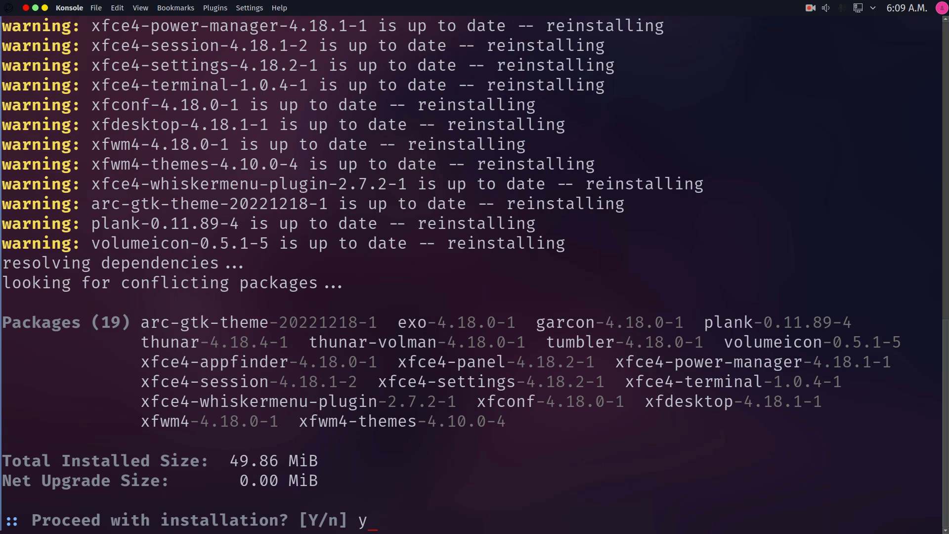
key("Return")
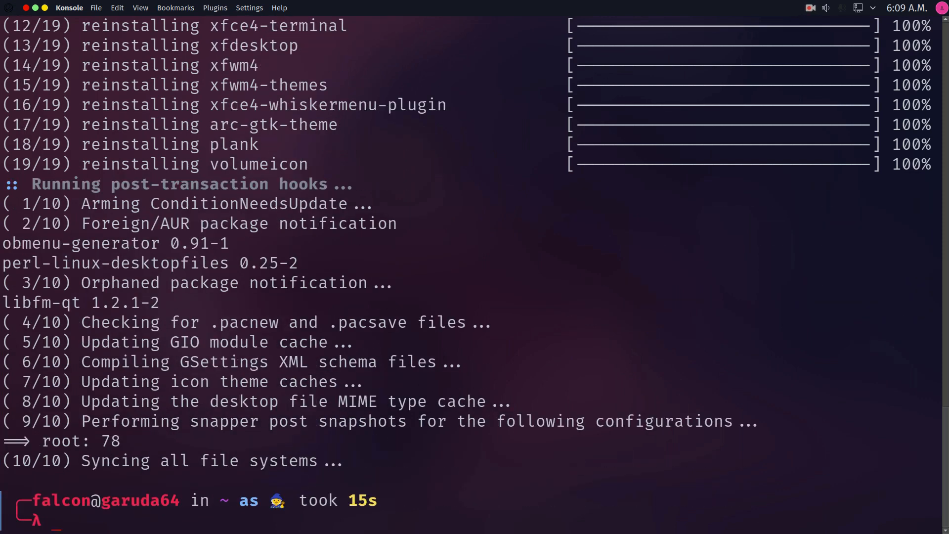
type("exit")
key("Return")
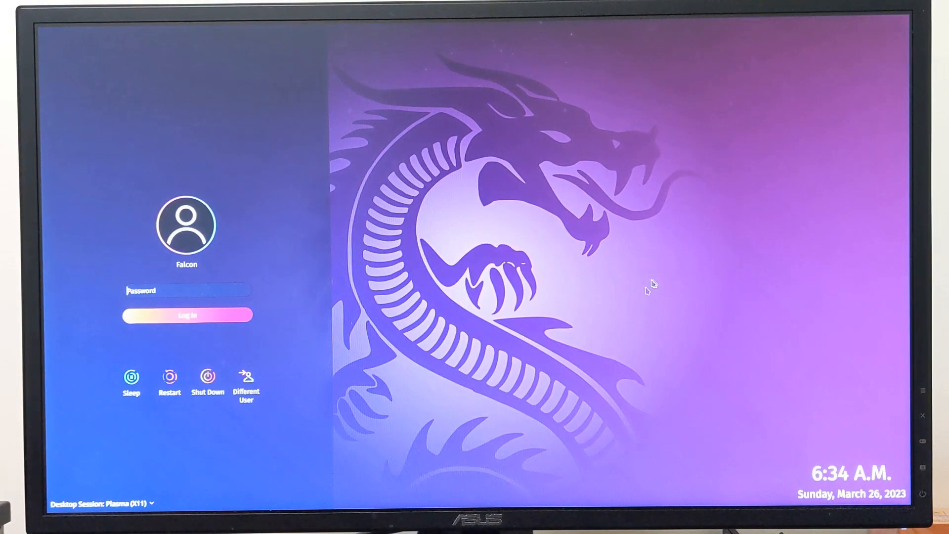
- Choose the Xfce session as the desktop session on the login screen
left_click(153, 505)
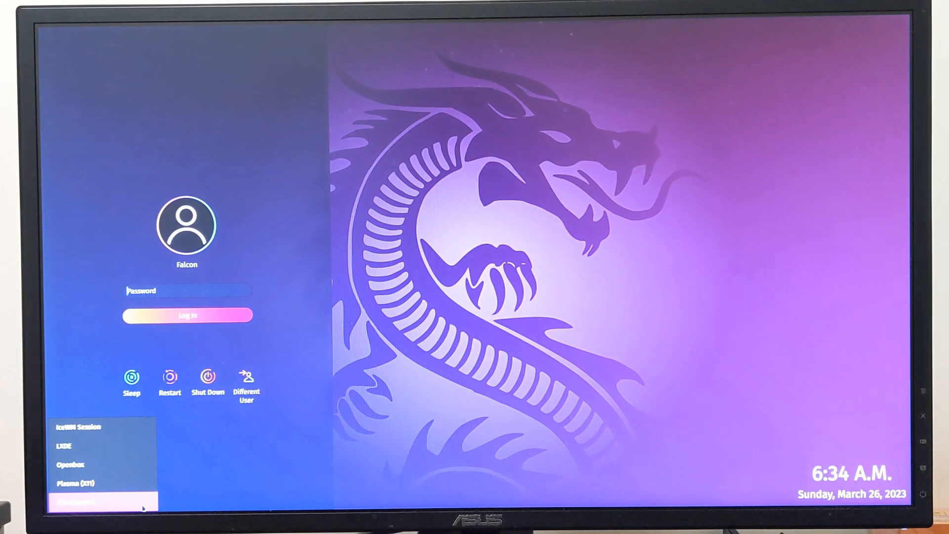
left_click(143, 507)
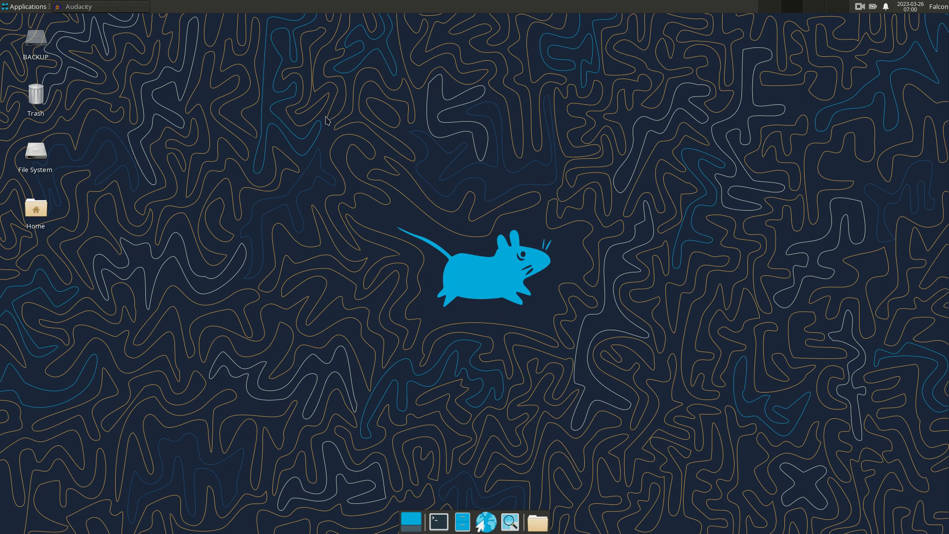
- In the desktop settings, hide the default Home, File System, Trash and Removable Devices icons
right_click(324, 131)
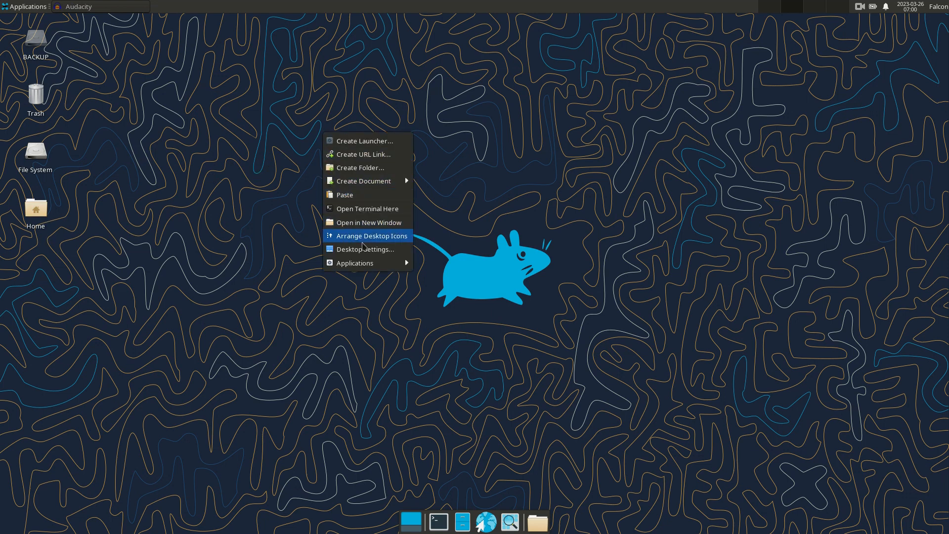
left_click(365, 250)
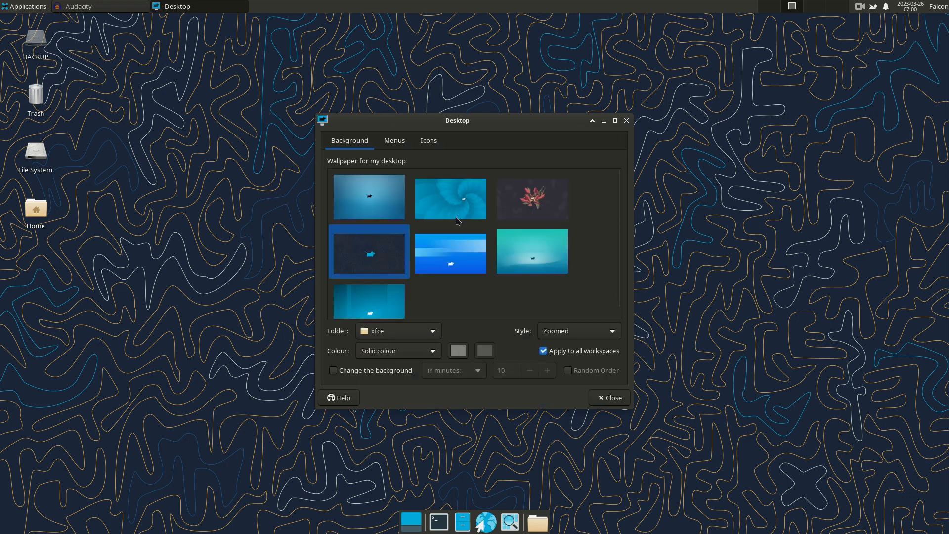
left_click(431, 148)
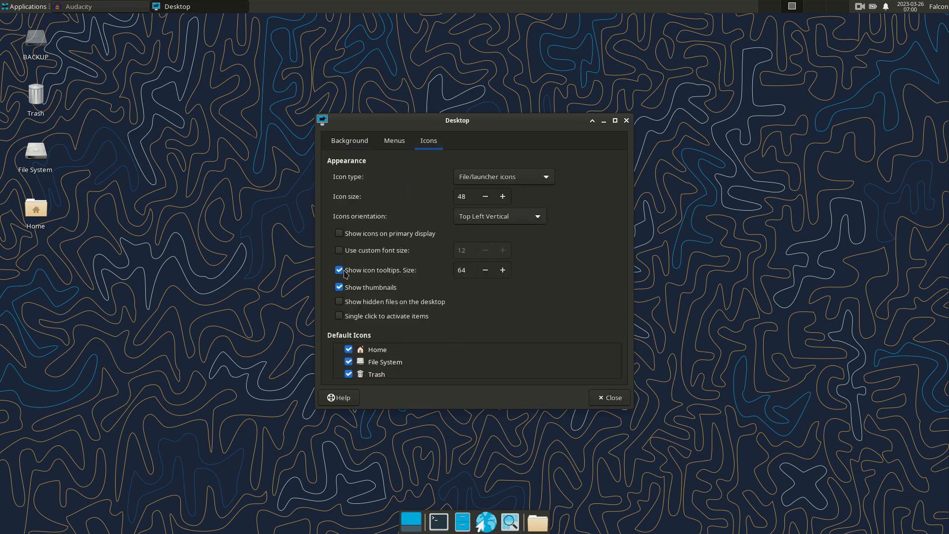
left_click(349, 350)
left_click(348, 362)
left_click(349, 374)
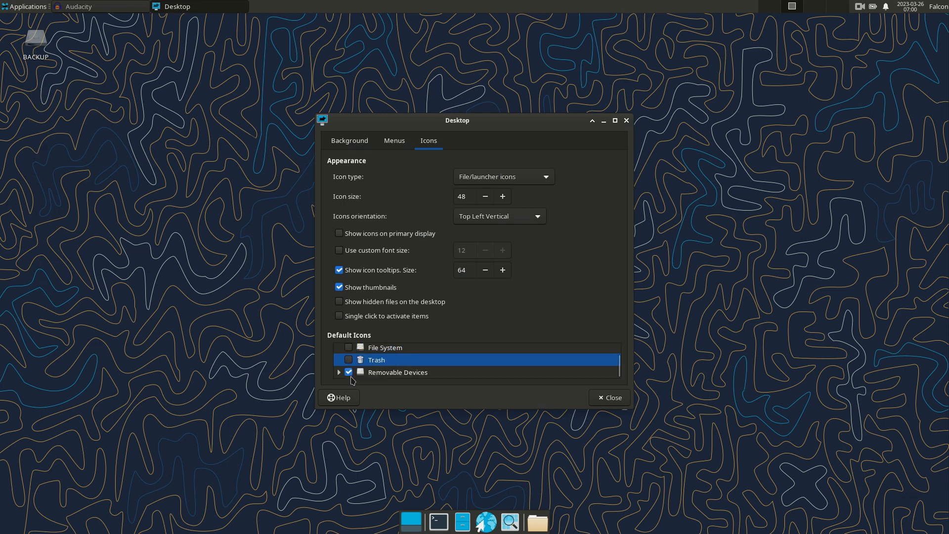
left_click(349, 373)
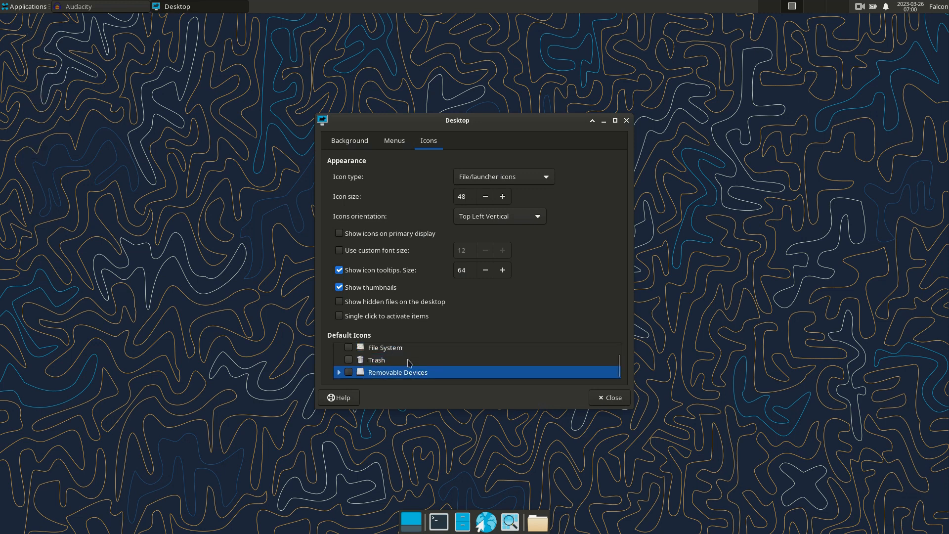
- Set the wallpaper folder to File System and open the chooser for picking another directory
left_click(365, 144)
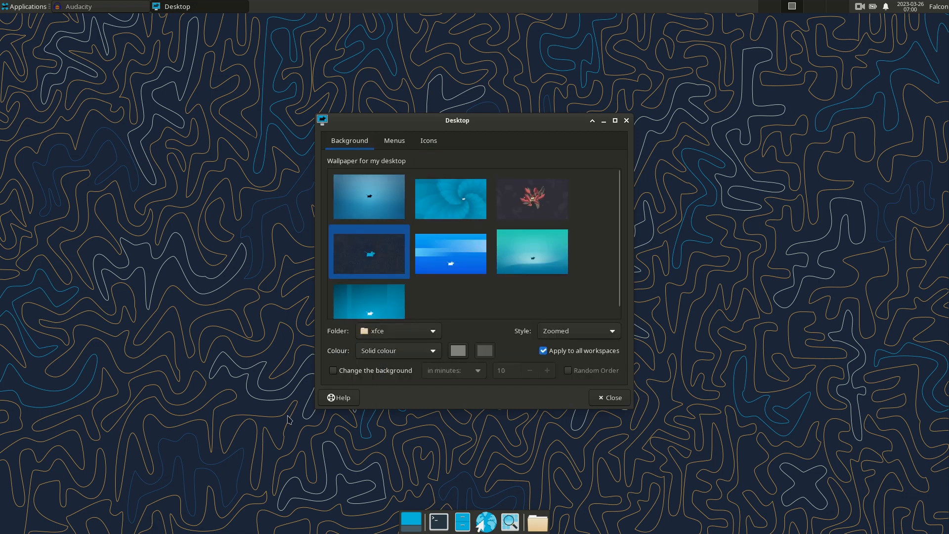
left_click(379, 331)
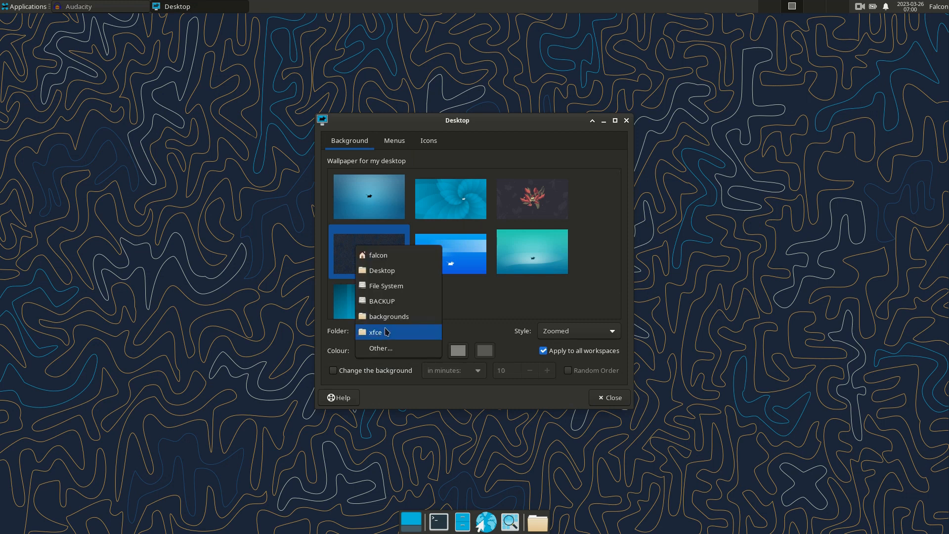
left_click(385, 287)
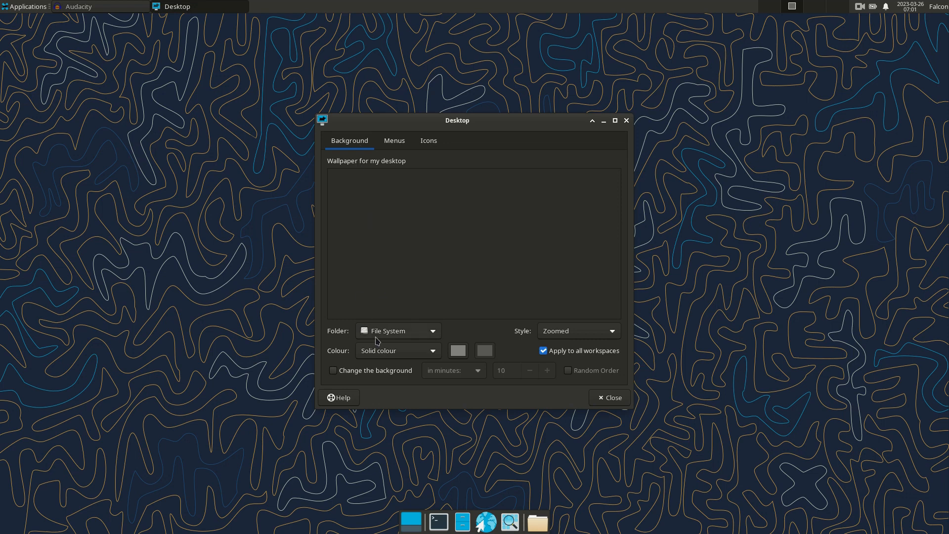
left_click(381, 331)
left_click(389, 399)
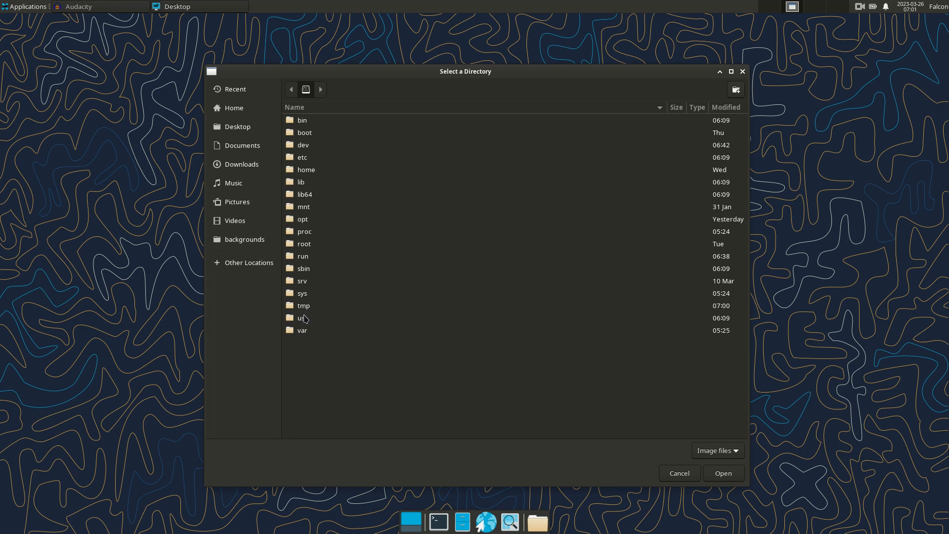
- Set the wallpaper folder to usr/share/wallpapers/garuda-wallpapers
double_click(305, 319)
left_click(306, 212)
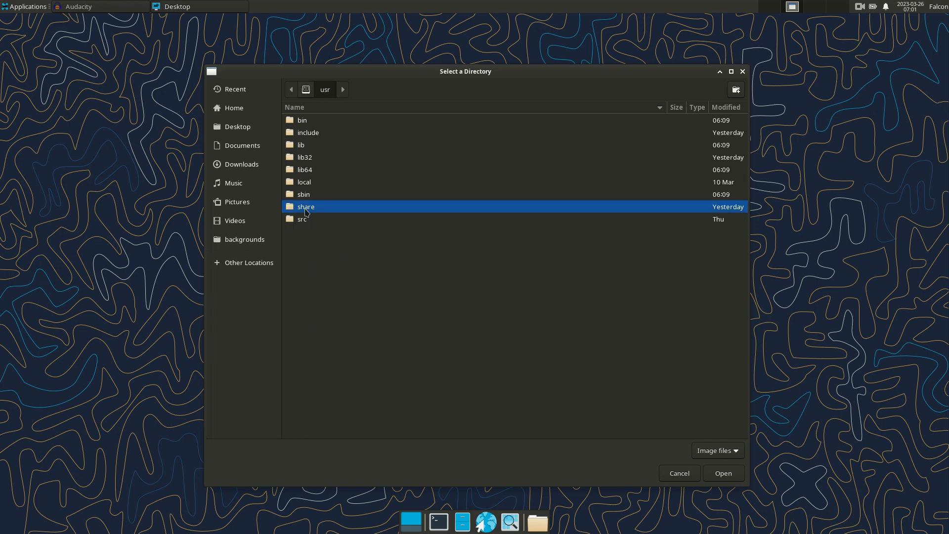
double_click(305, 209)
scroll(368, 296, "down", 14)
left_click(411, 329)
scroll(411, 330, "down", 4)
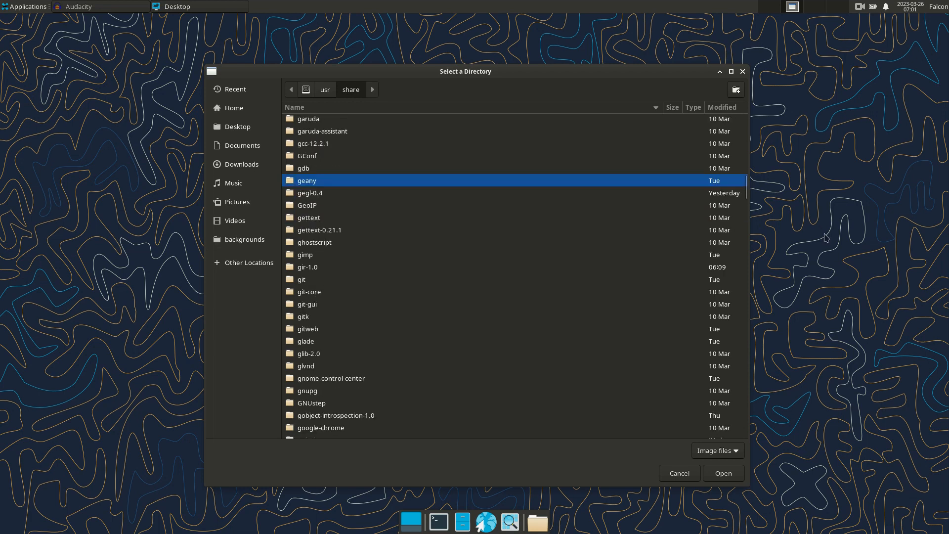
left_click_drag(745, 187, 744, 412)
double_click(334, 405)
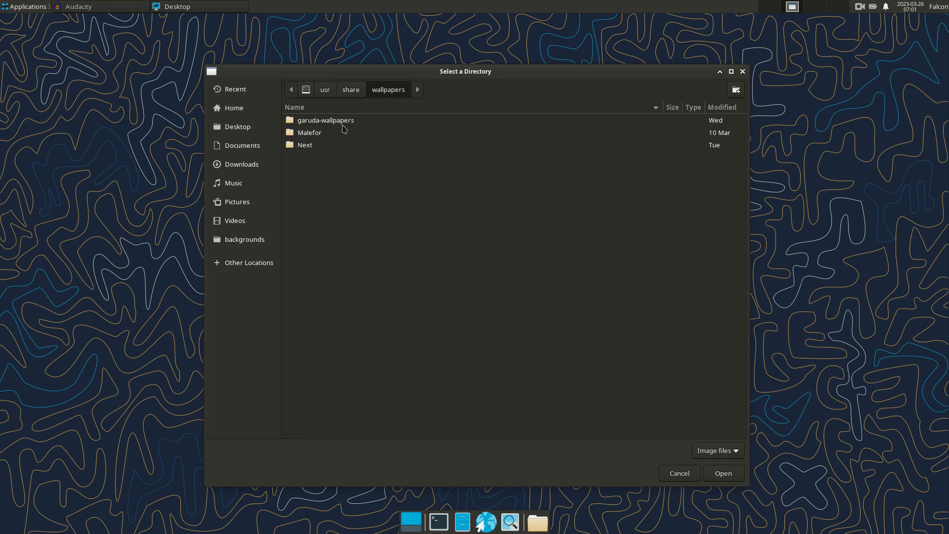
double_click(343, 123)
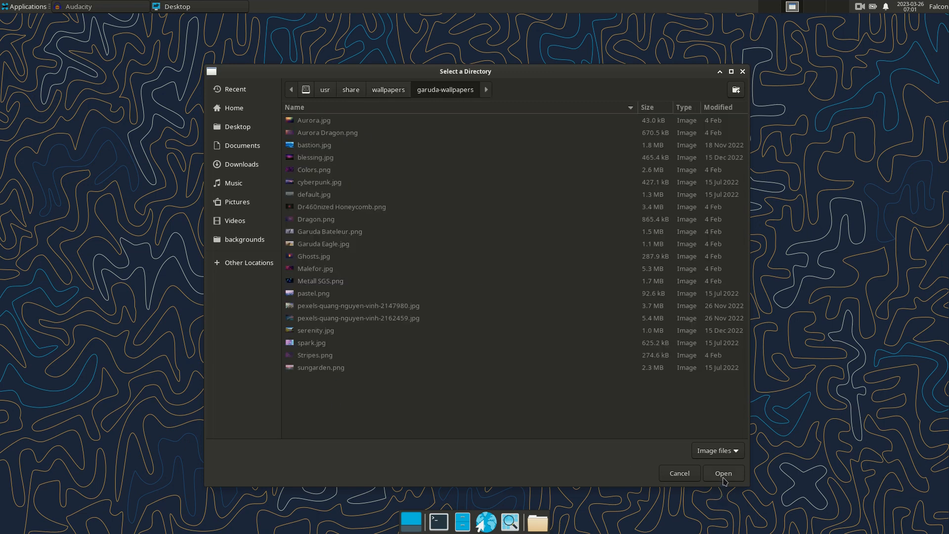
left_click(723, 477)
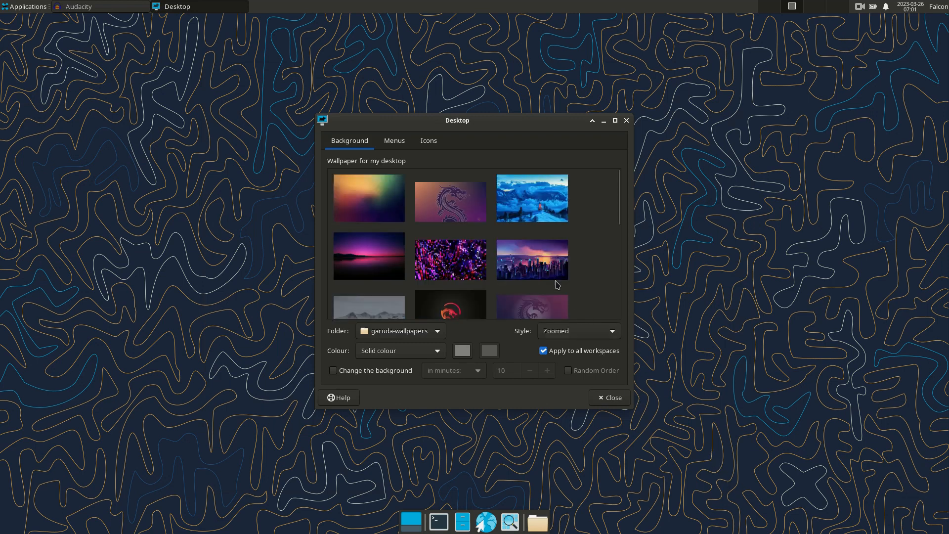
- Apply the magenta dragon-head image as the desktop wallpaper and close the desktop settings
scroll(557, 285, "down", 5)
scroll(545, 281, "down", 1)
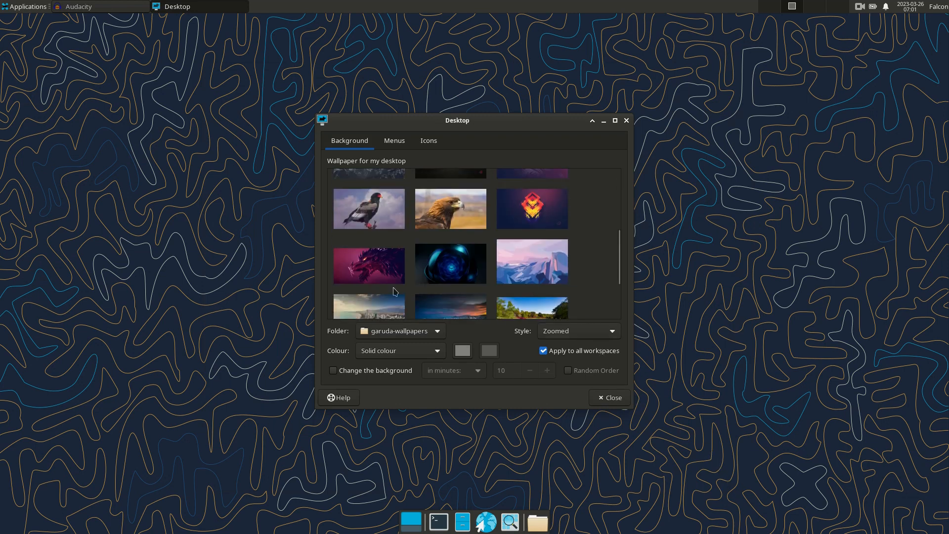
left_click(379, 280)
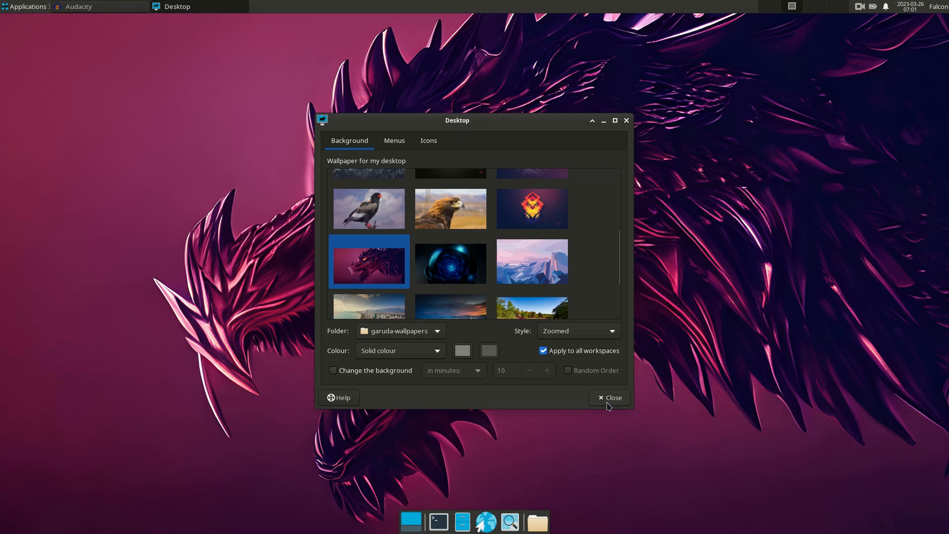
left_click(607, 403)
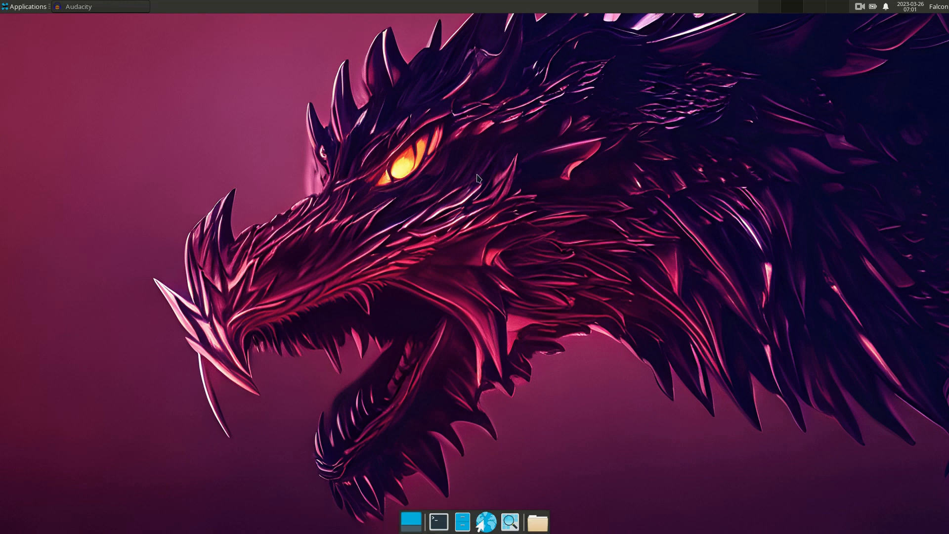
- Remove Panel 2, the launcher panel along the desktop's lower edge, in the panel preferences and confirm its deletion
right_click(459, 9)
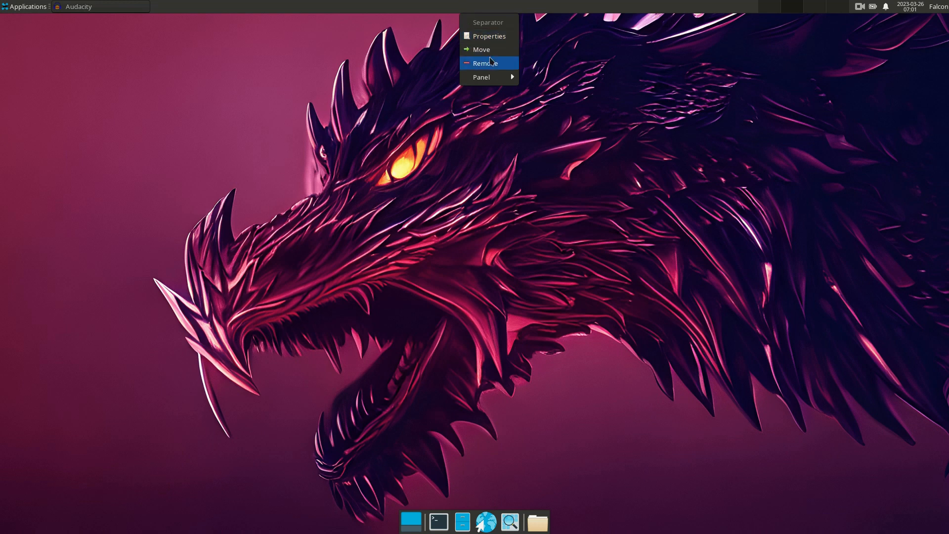
mouse_move(492, 78)
left_click(533, 89)
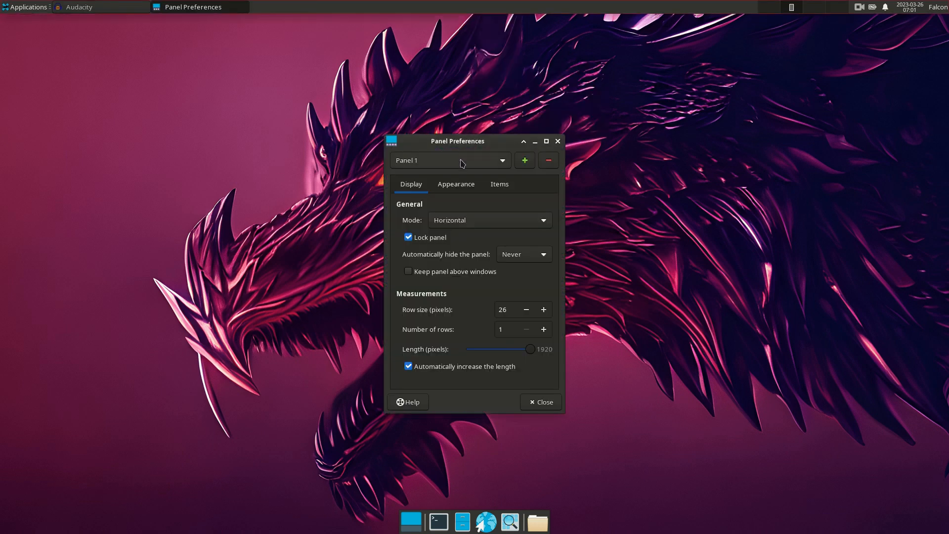
left_click(461, 162)
left_click(461, 177)
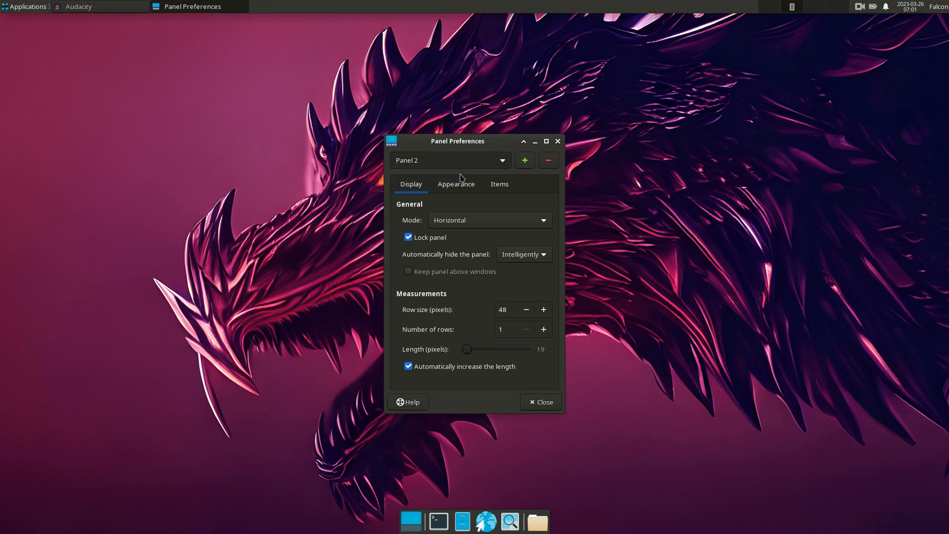
left_click(548, 164)
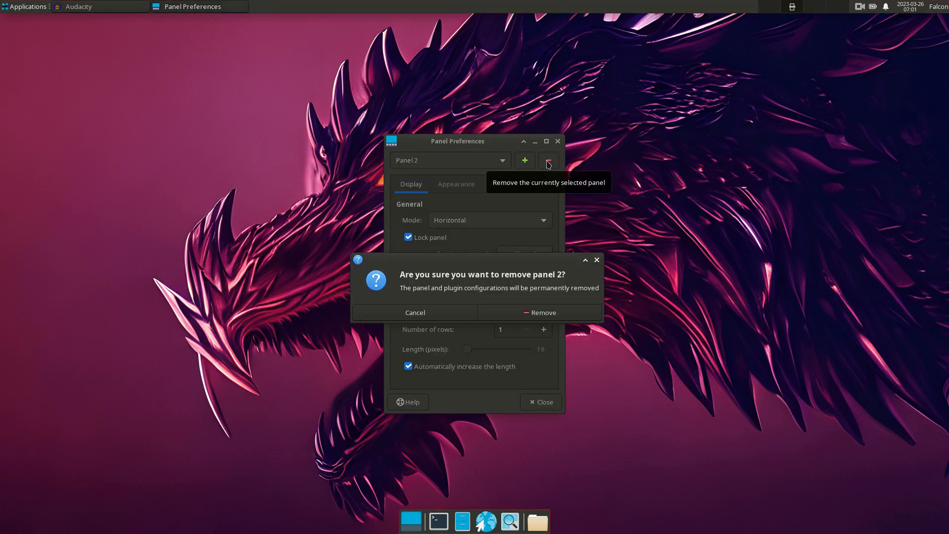
left_click(528, 314)
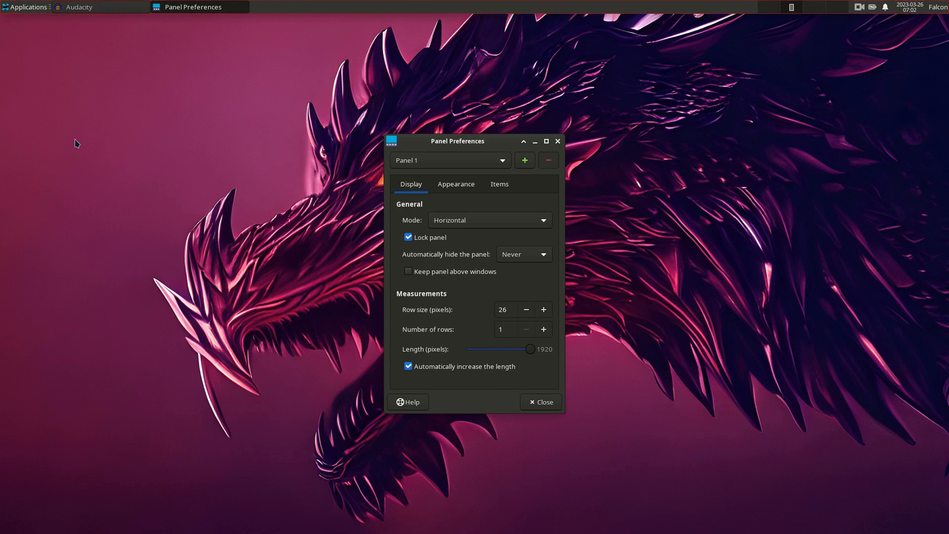
- Launch Plank from the accessories applications and remove qBittorrent from the dock
left_click(31, 11)
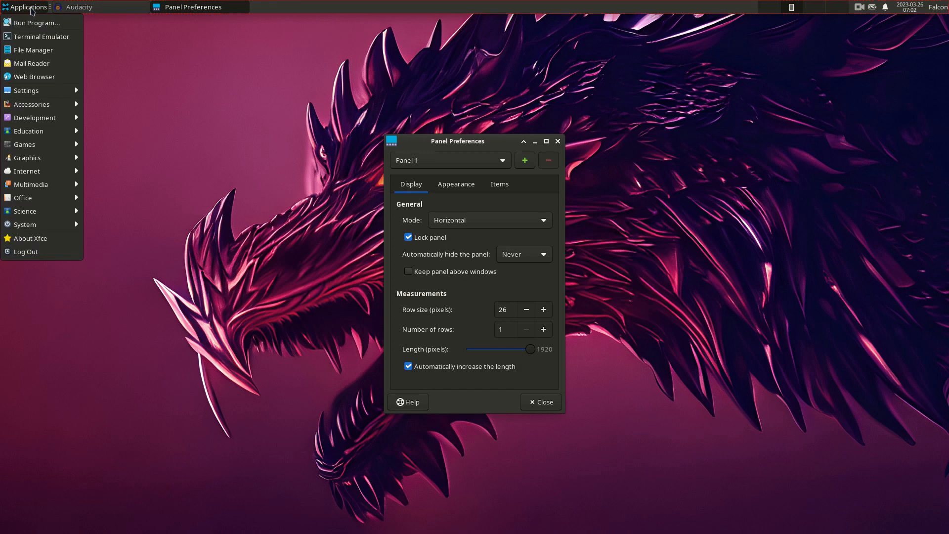
mouse_move(45, 90)
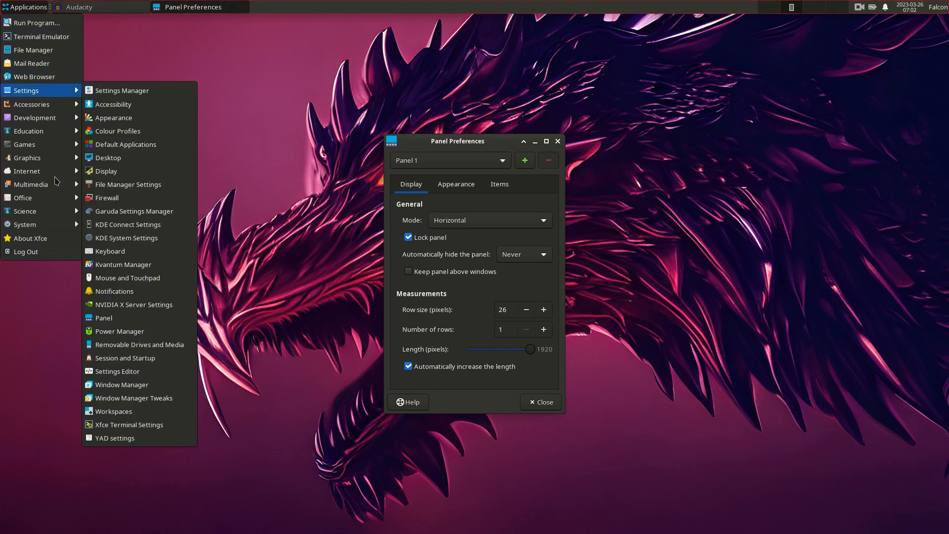
mouse_move(43, 109)
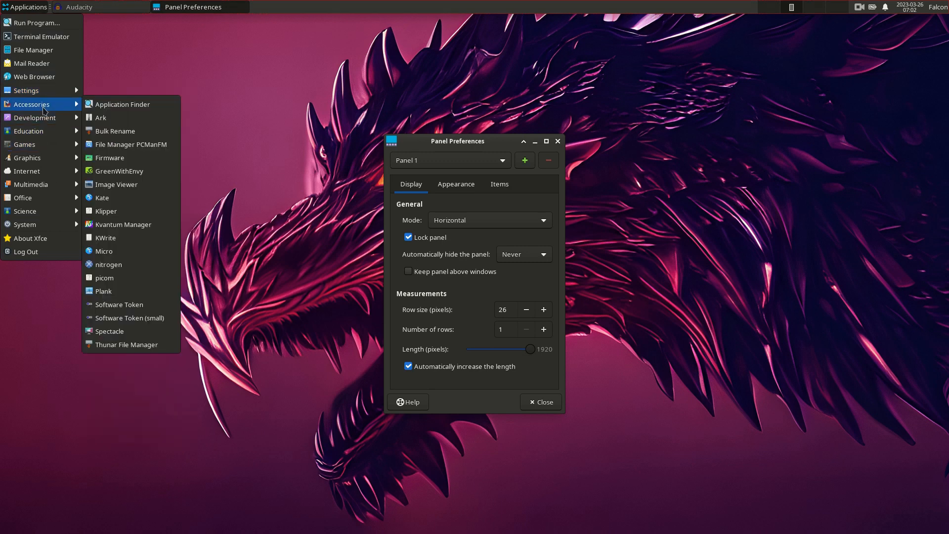
left_click(119, 291)
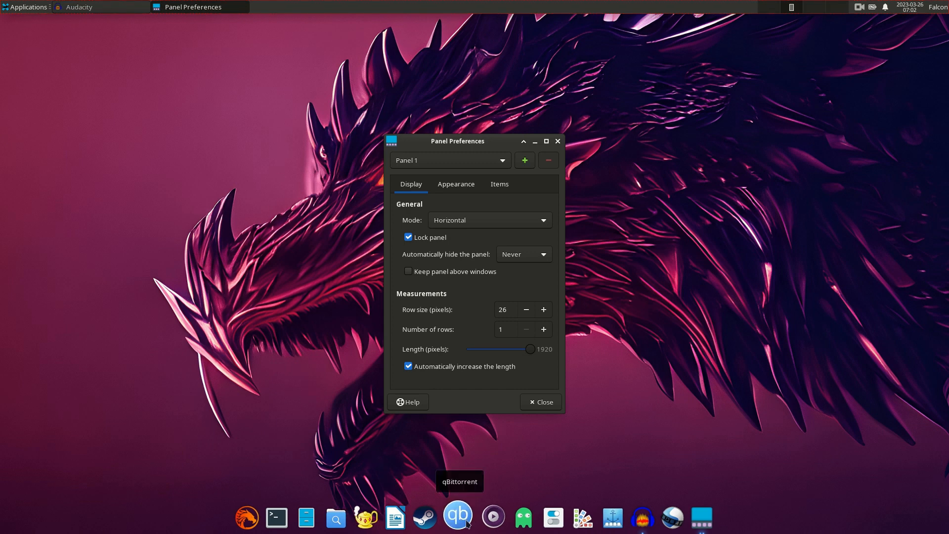
left_click_drag(467, 523, 292, 424)
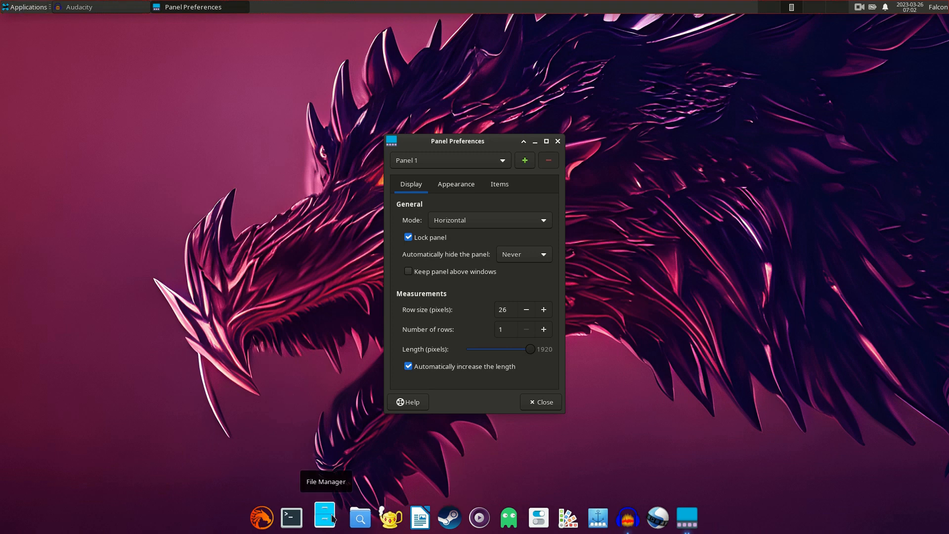
- Try adding LibreOffice Math from the education applications to the dock beside the terminal, and remove it again
left_click(21, 9)
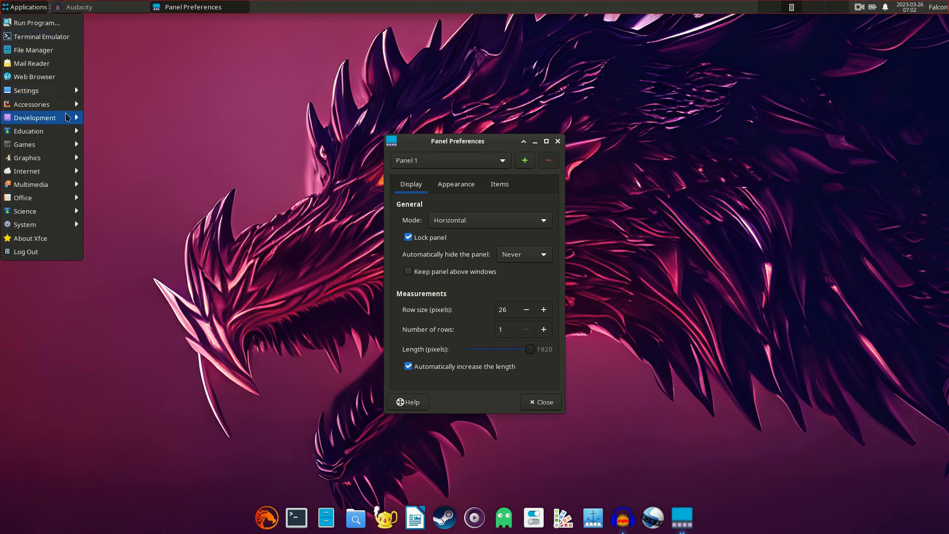
mouse_move(73, 132)
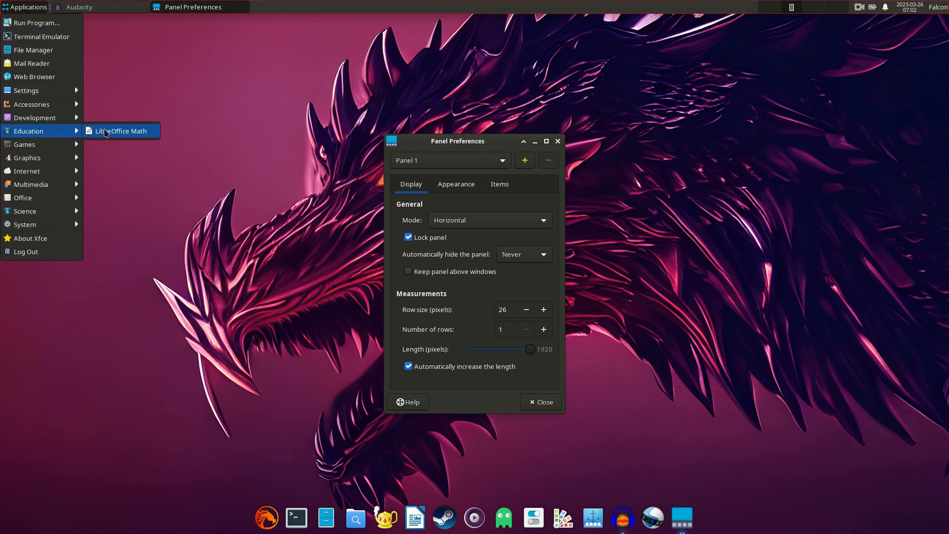
left_click_drag(105, 133, 313, 516)
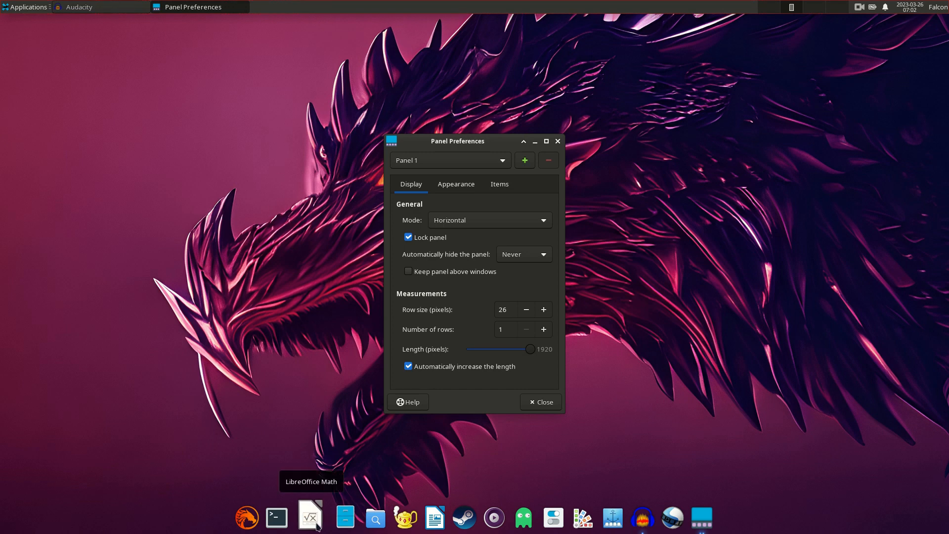
left_click_drag(317, 526, 250, 303)
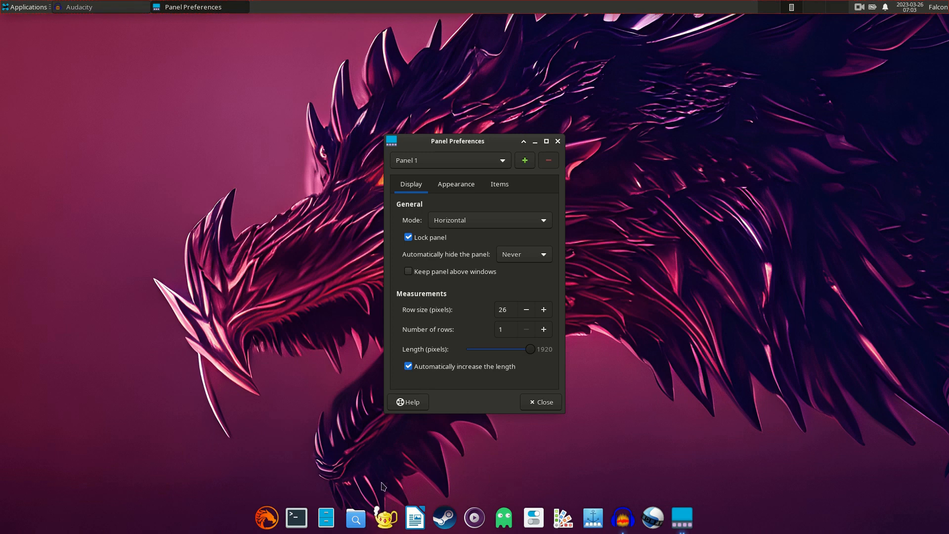
- Review the dock's appearance, behaviour and docklet preferences, and close both the dock and panel preferences
right_click(342, 519)
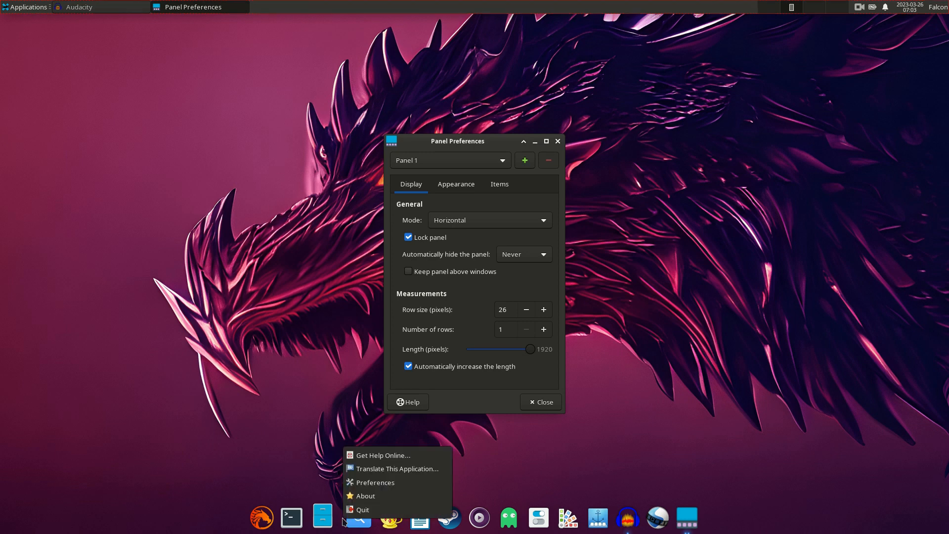
left_click(369, 483)
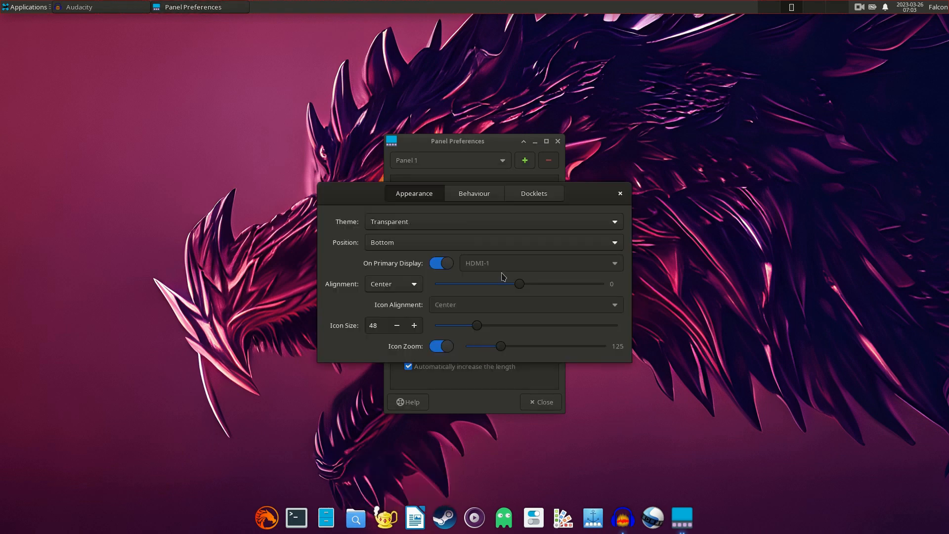
left_click(475, 194)
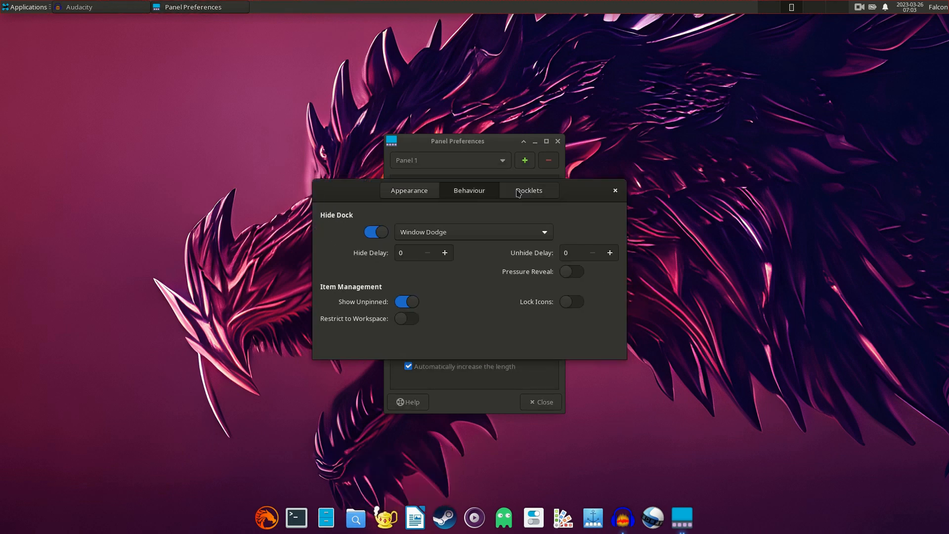
left_click(406, 194)
left_click(544, 190)
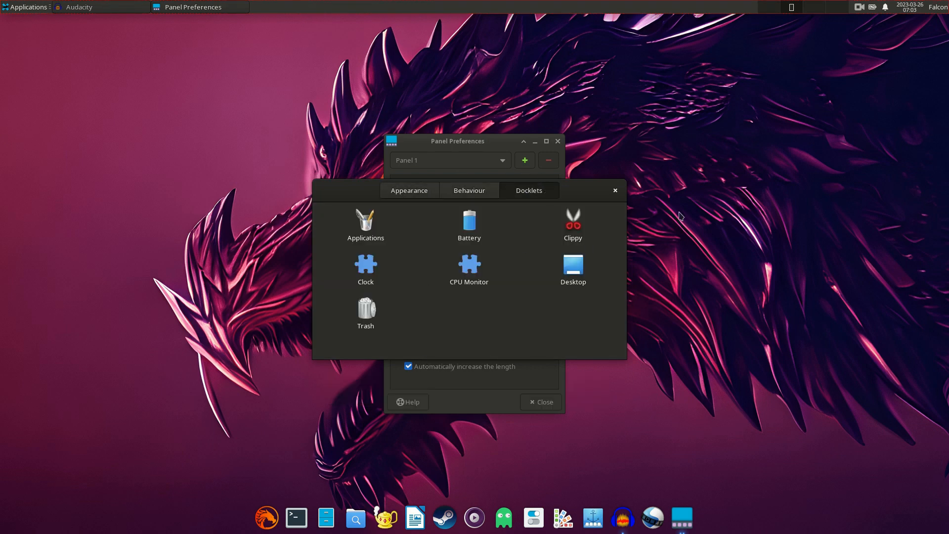
left_click(615, 192)
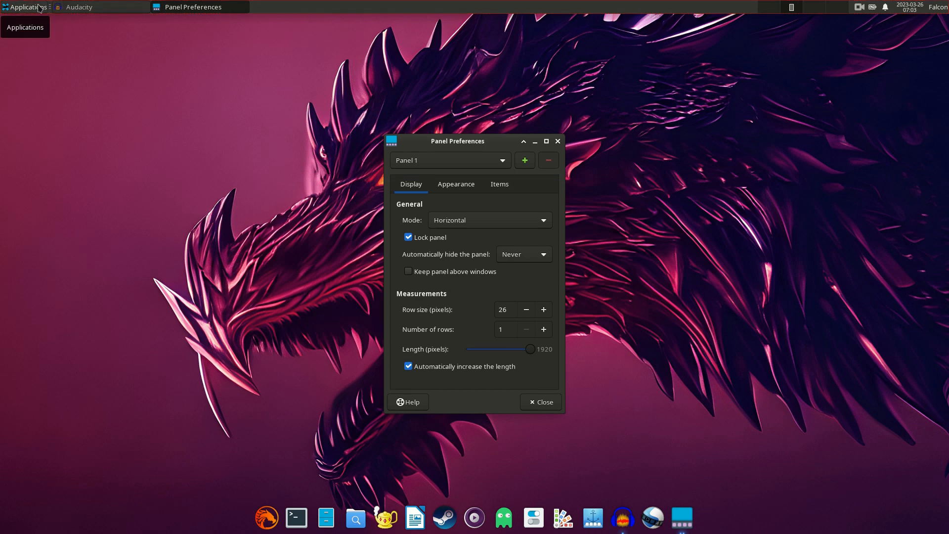
left_click(557, 141)
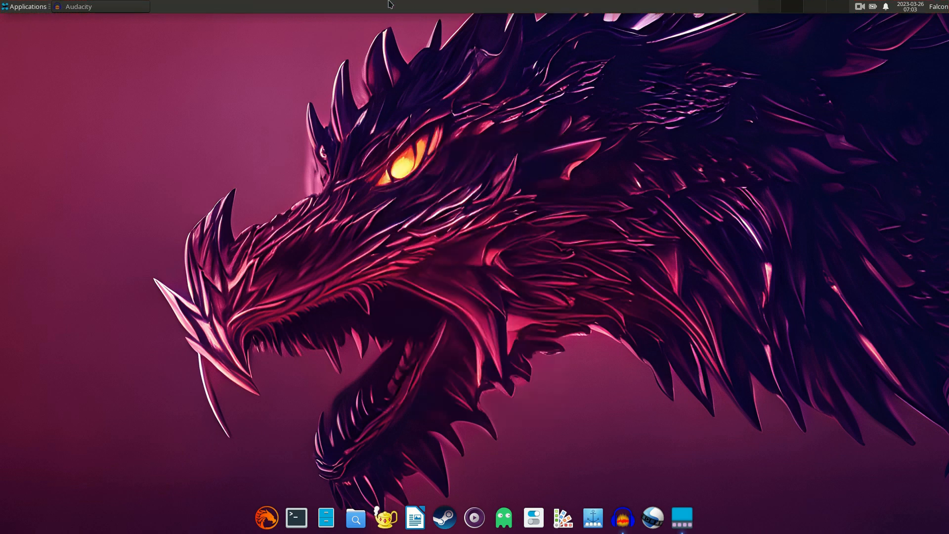
right_click(259, 7)
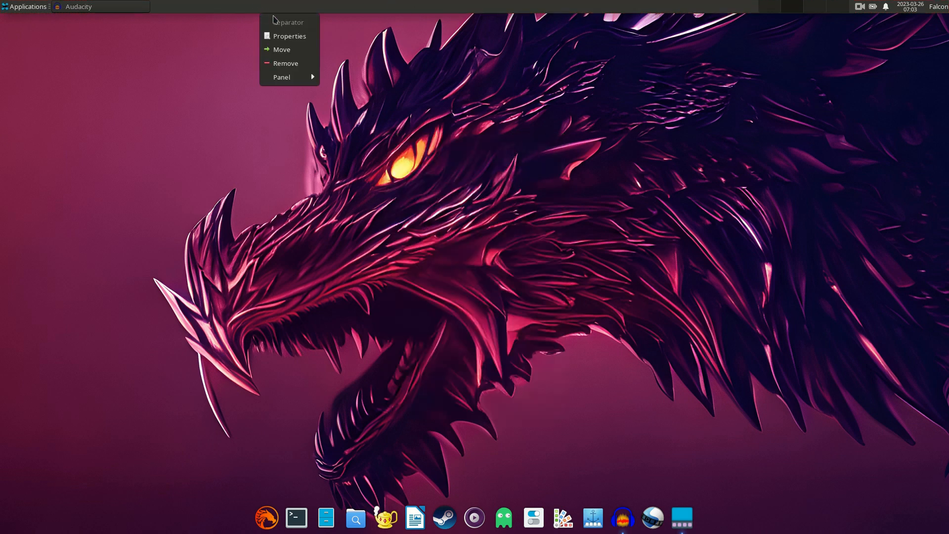
left_click(285, 40)
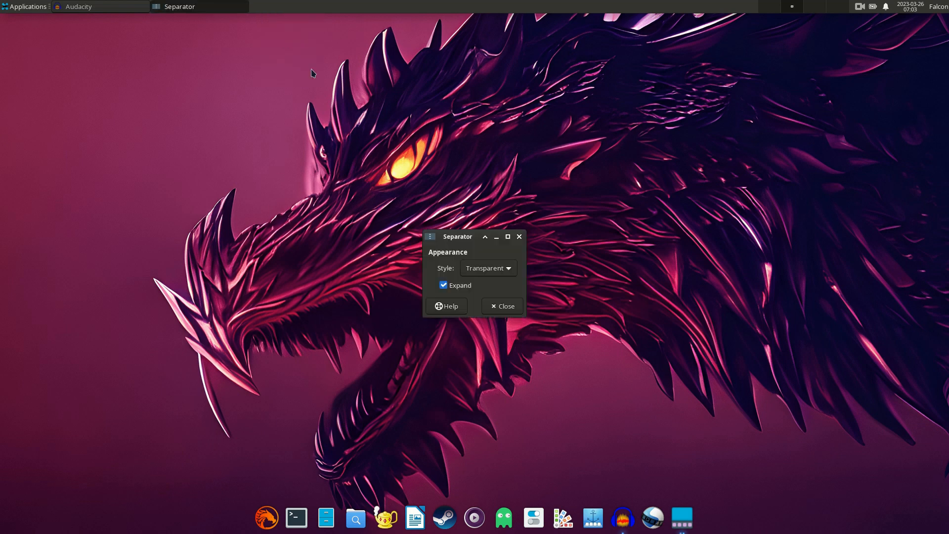
left_click(509, 312)
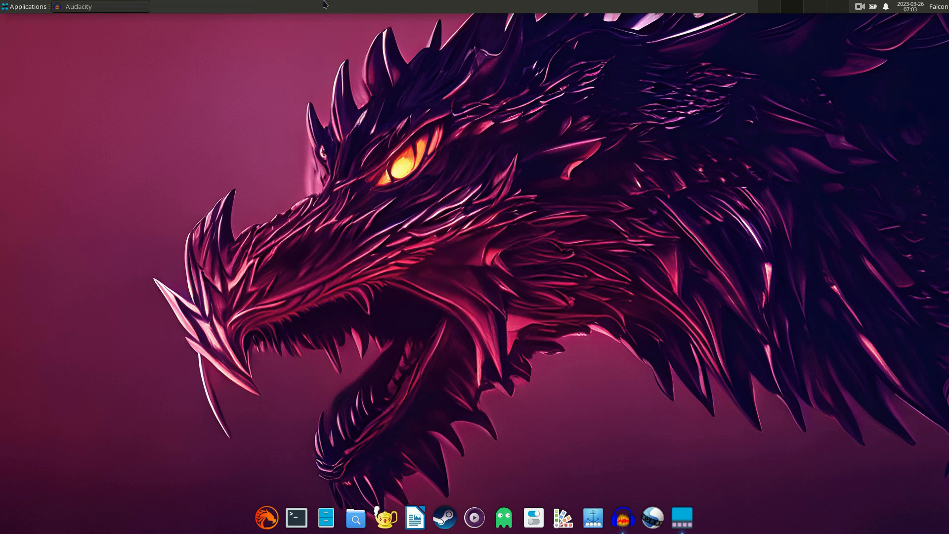
- Add the Whisker Menu item to Panel 1 through the panel preferences and close the list of new items
right_click(324, 4)
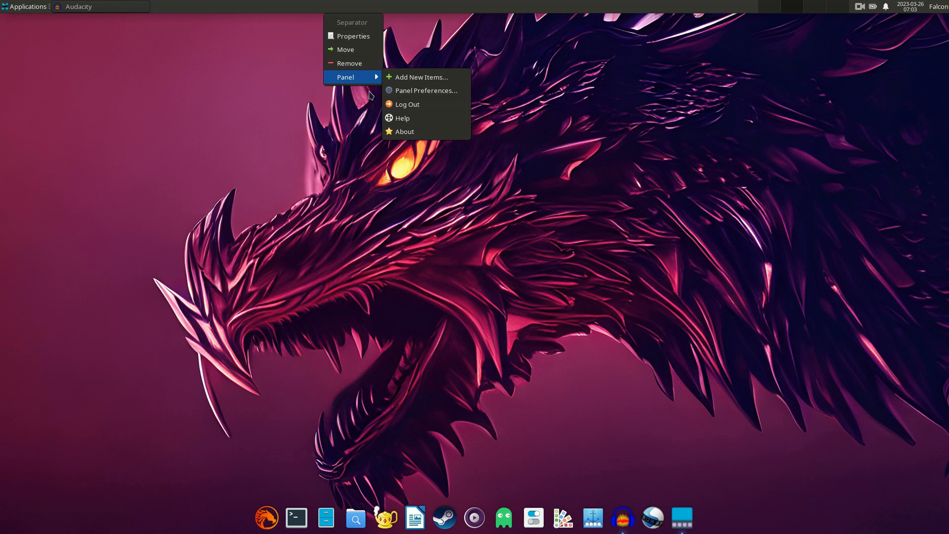
left_click(425, 91)
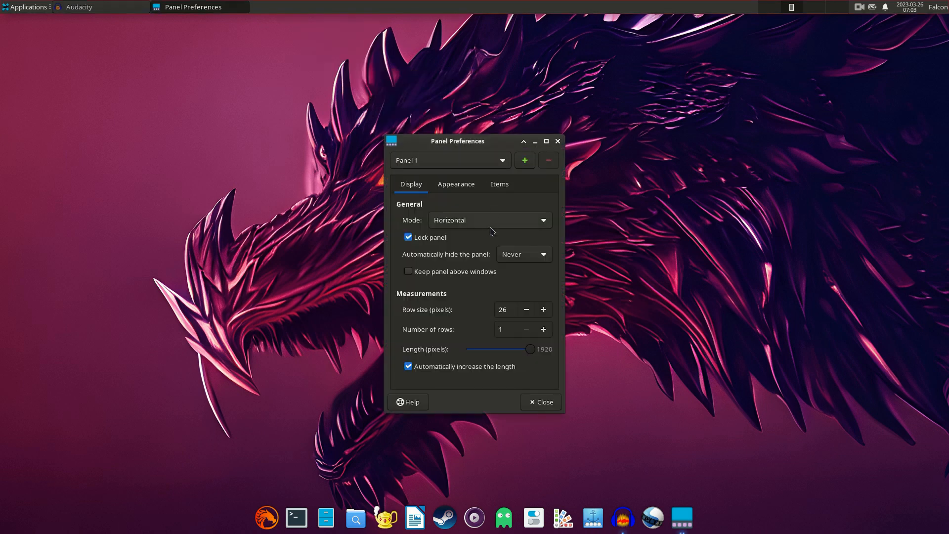
left_click(505, 188)
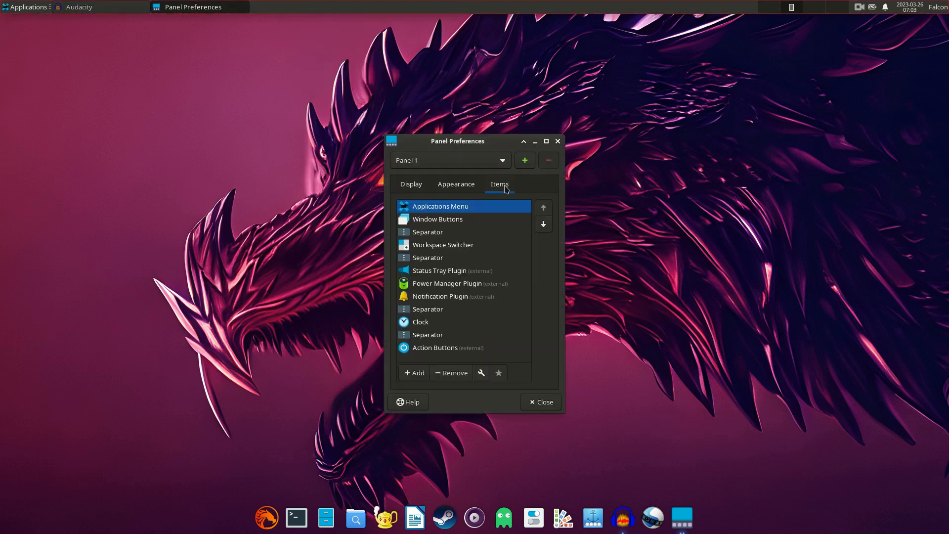
left_click(415, 375)
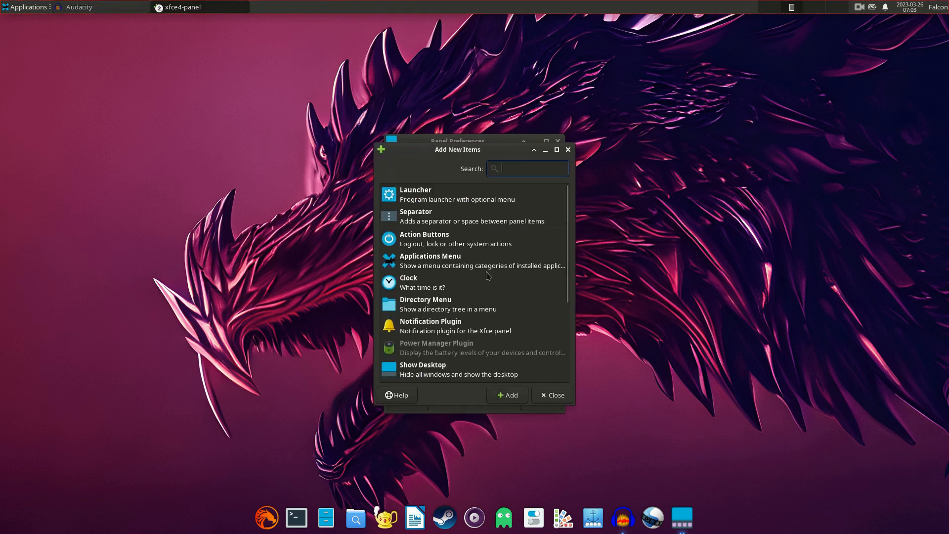
type("wh")
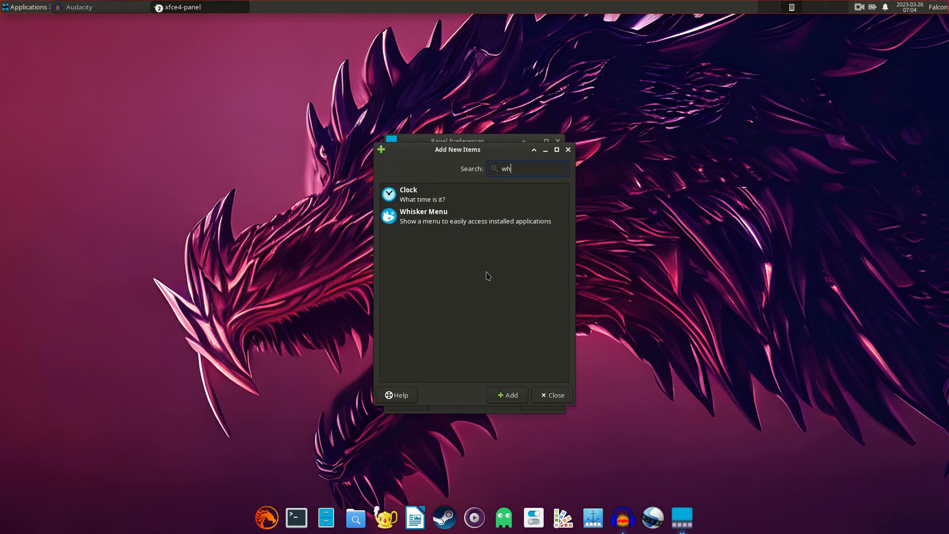
left_click(476, 220)
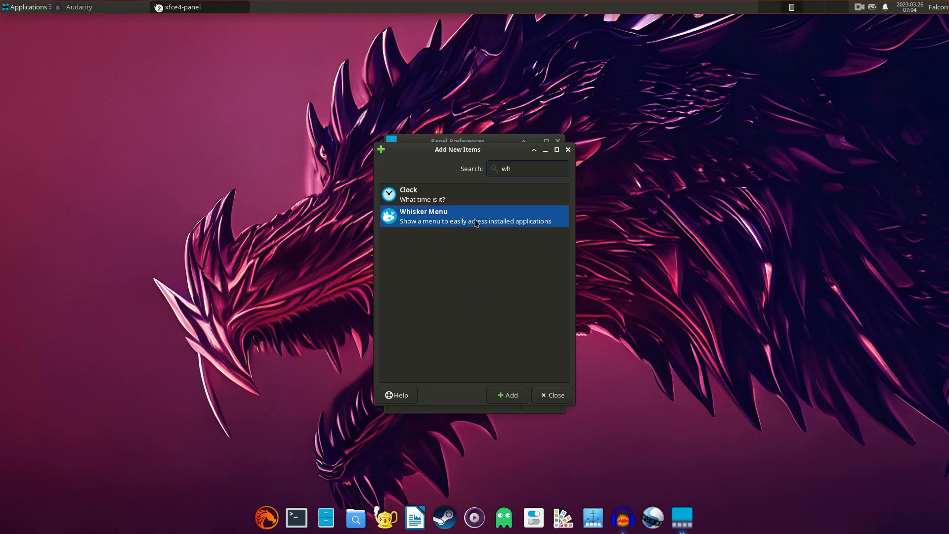
left_click(518, 401)
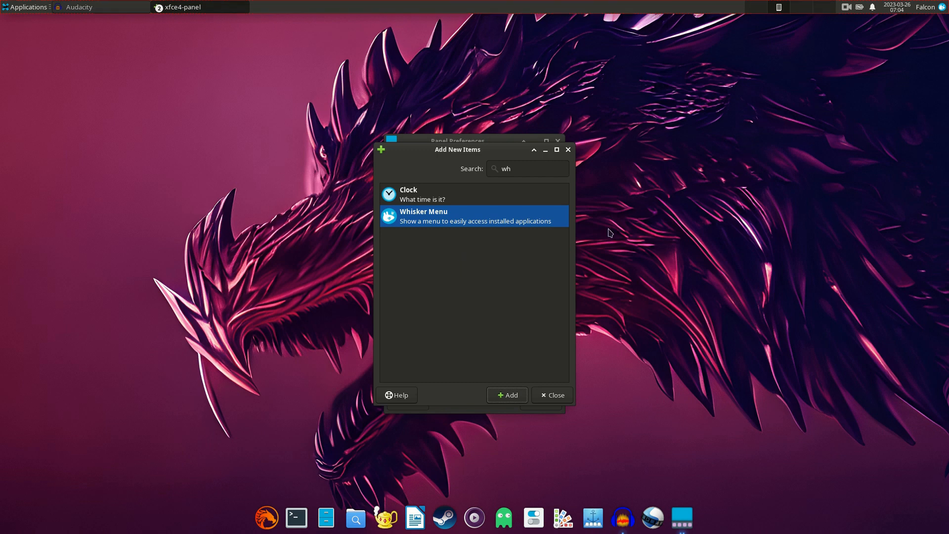
left_click(553, 395)
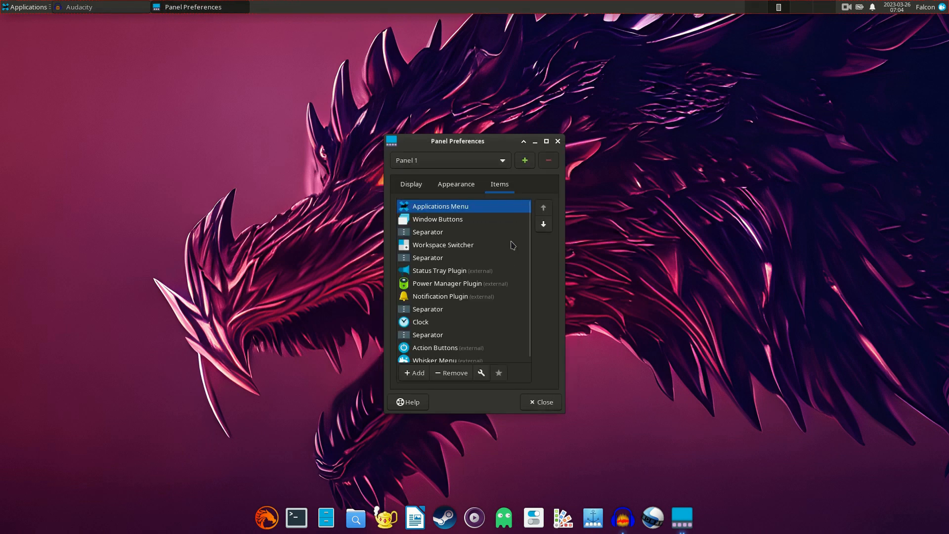
- Move the Whisker Menu item in Panel 1 to directly after the Applications Menu
scroll(531, 253, "down", 1)
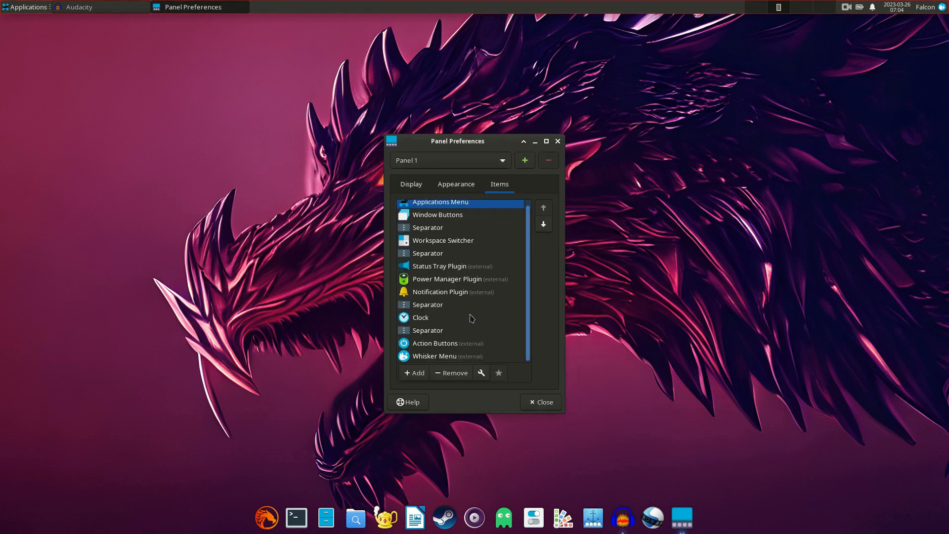
left_click(442, 357)
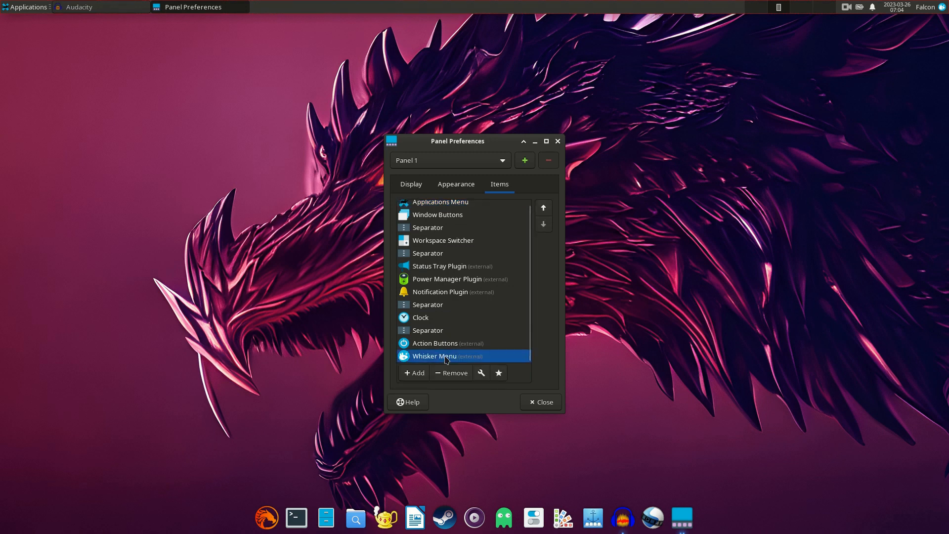
left_click(544, 210)
left_click(543, 210)
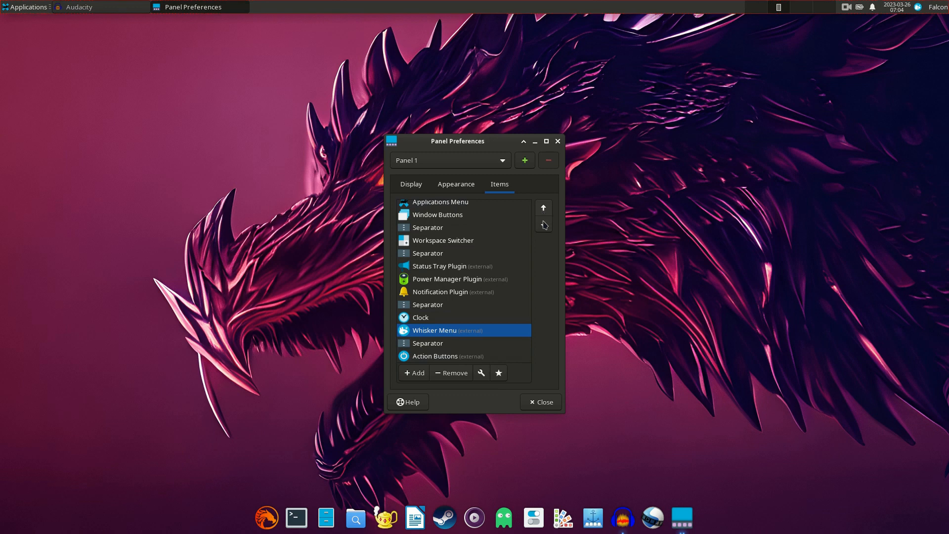
right_click(918, 8)
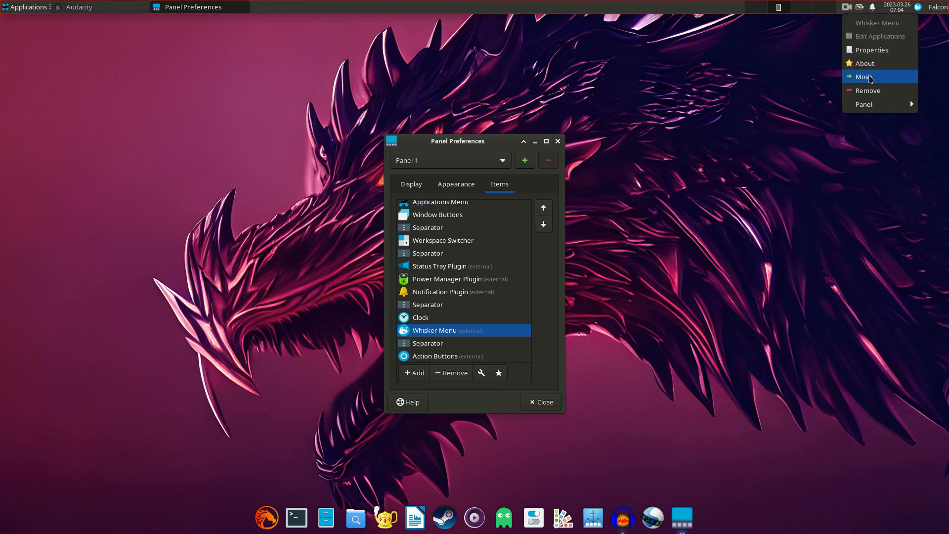
left_click(870, 78)
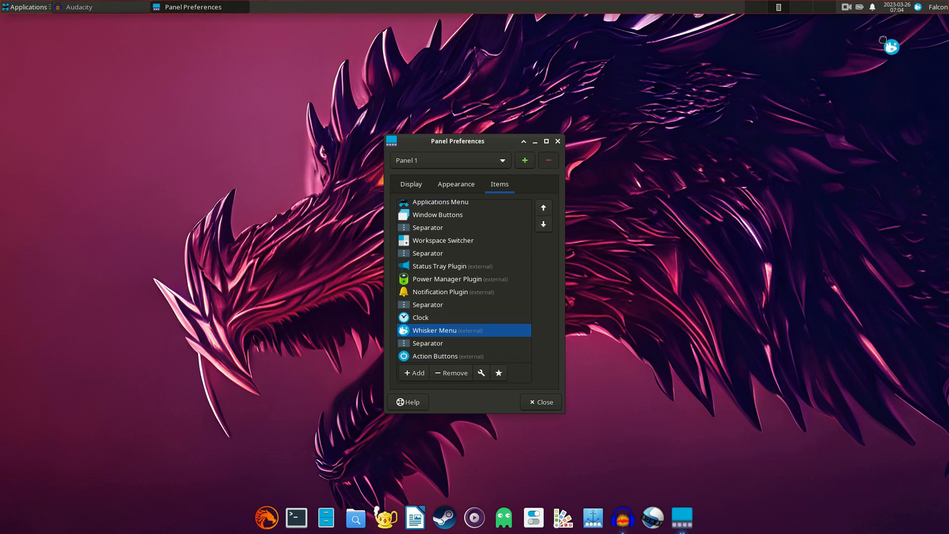
left_click(49, 8)
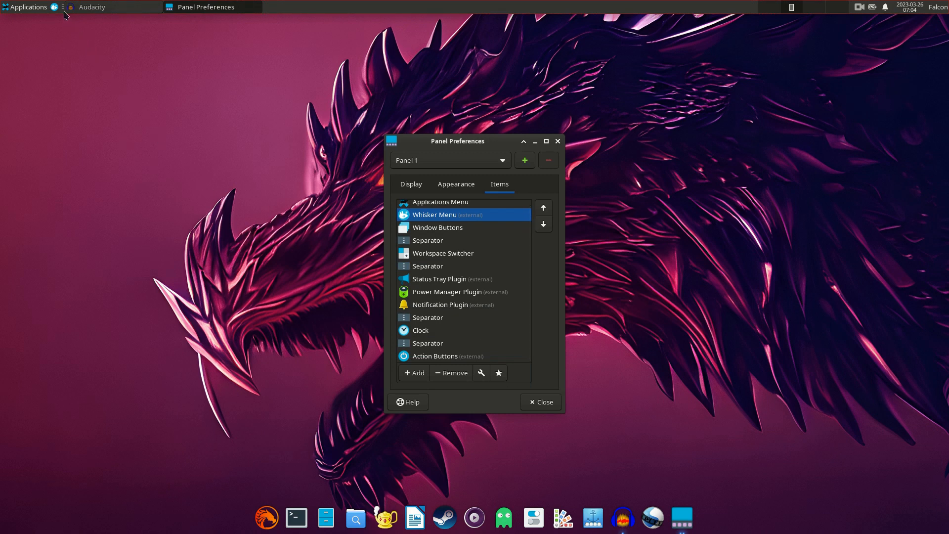
- Open the Whisker Menu beside the Applications Menu to examine its favorites and categories, and close it again
left_click(26, 12)
left_click(55, 8)
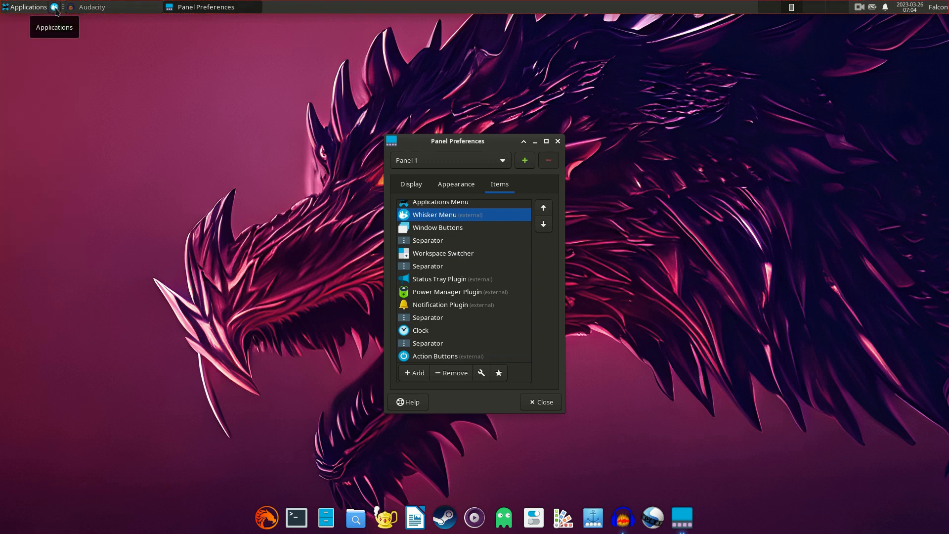
left_click(55, 9)
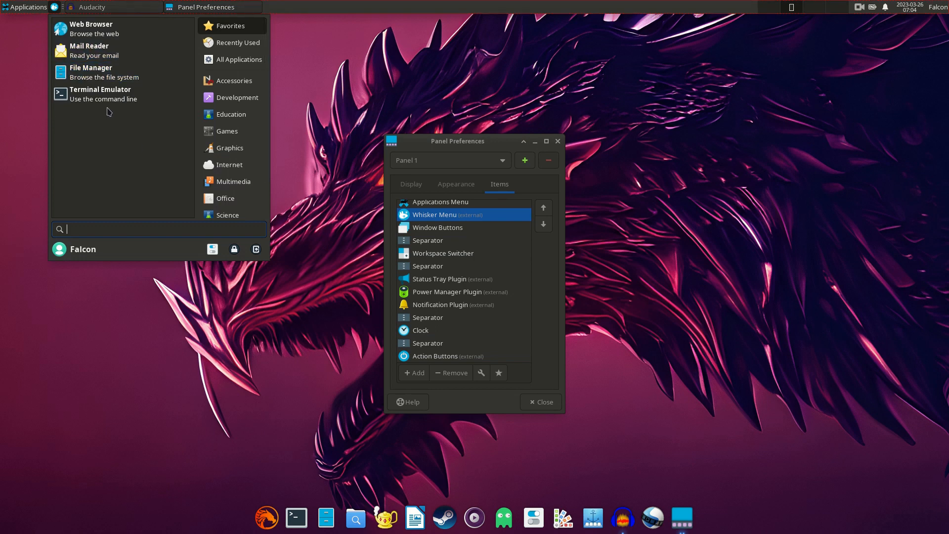
left_click(26, 88)
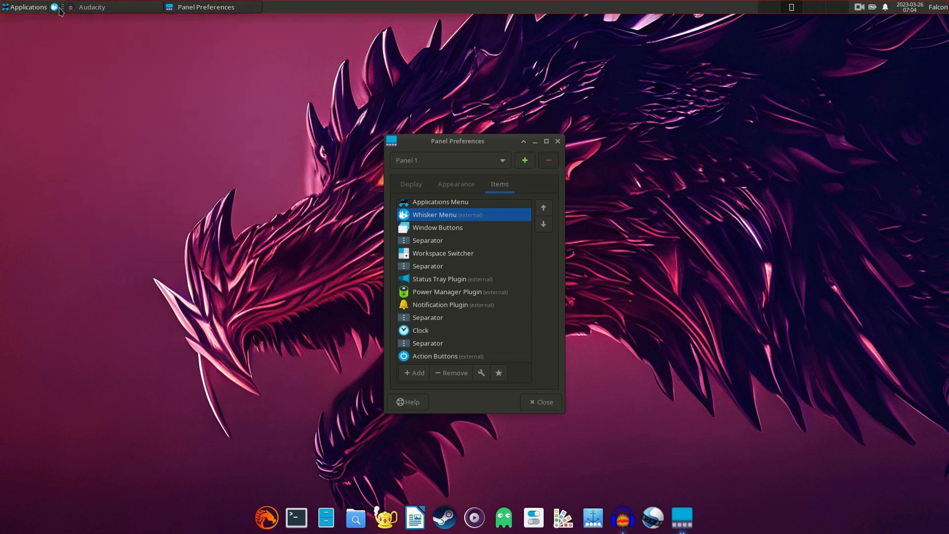
- Remove the Applications Menu and the Power Manager Plugin from Panel 1, confirming each removal
right_click(28, 11)
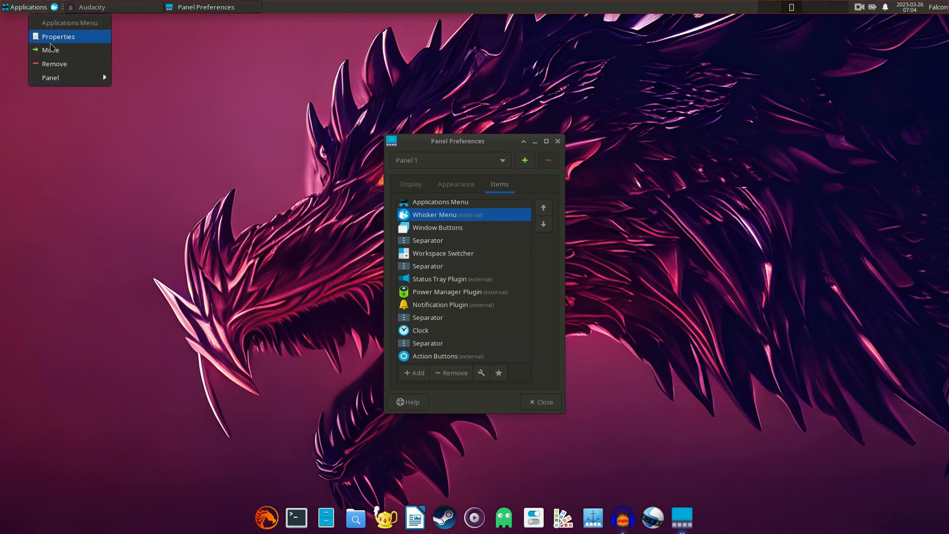
left_click(47, 63)
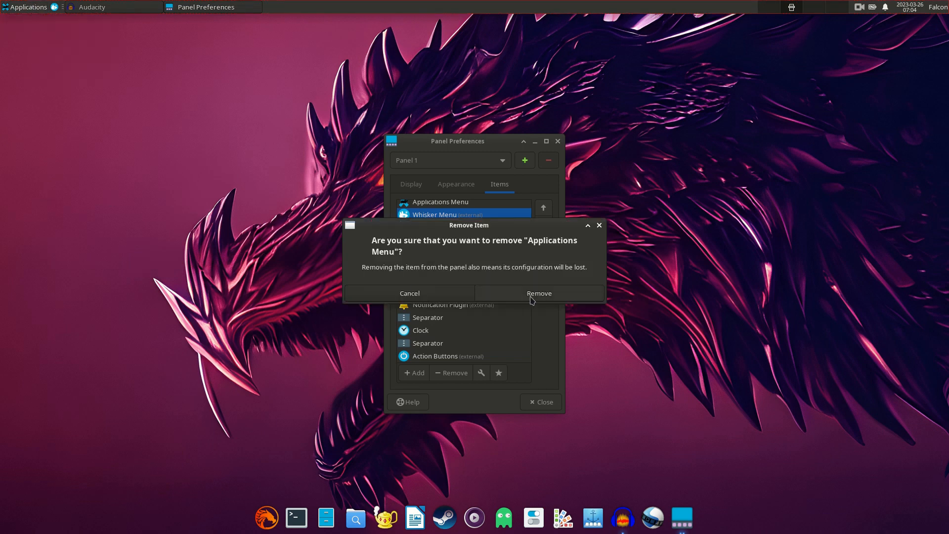
left_click(535, 296)
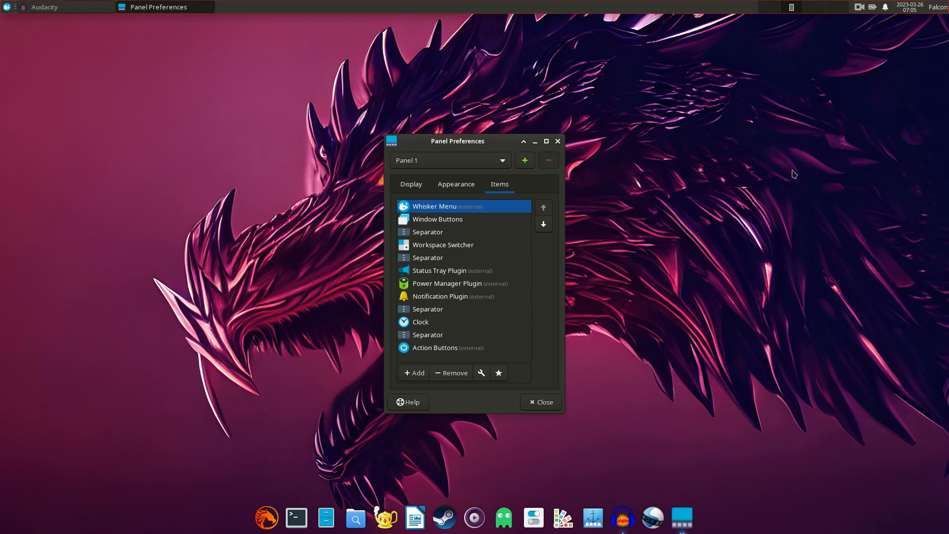
right_click(874, 10)
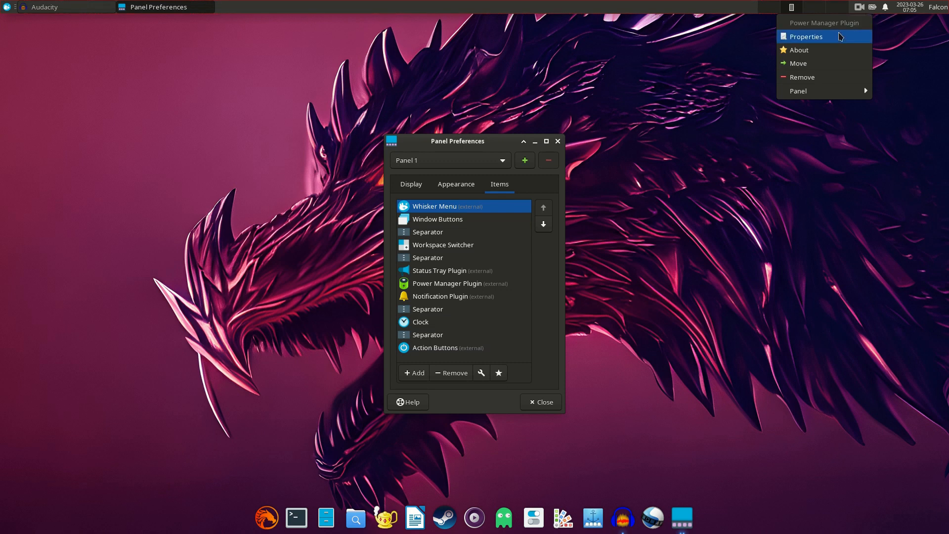
left_click(806, 77)
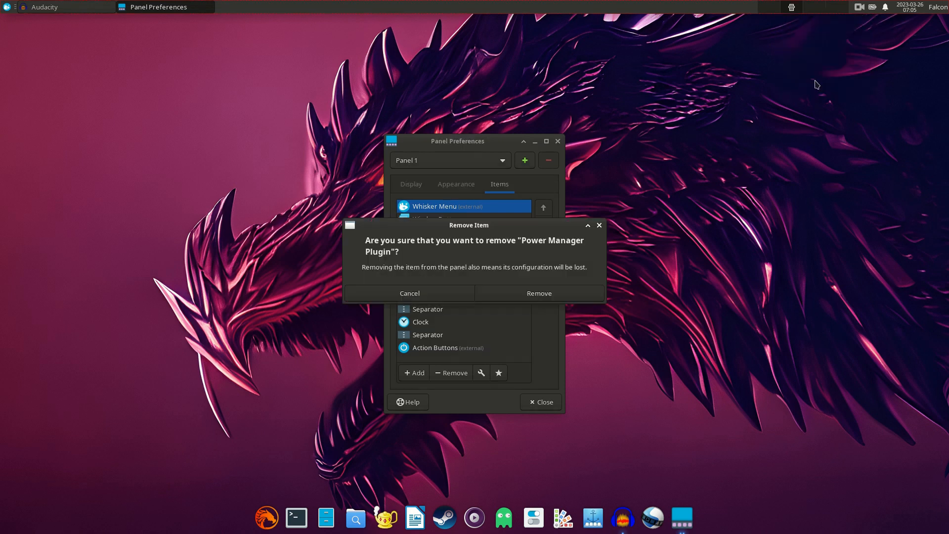
left_click(547, 293)
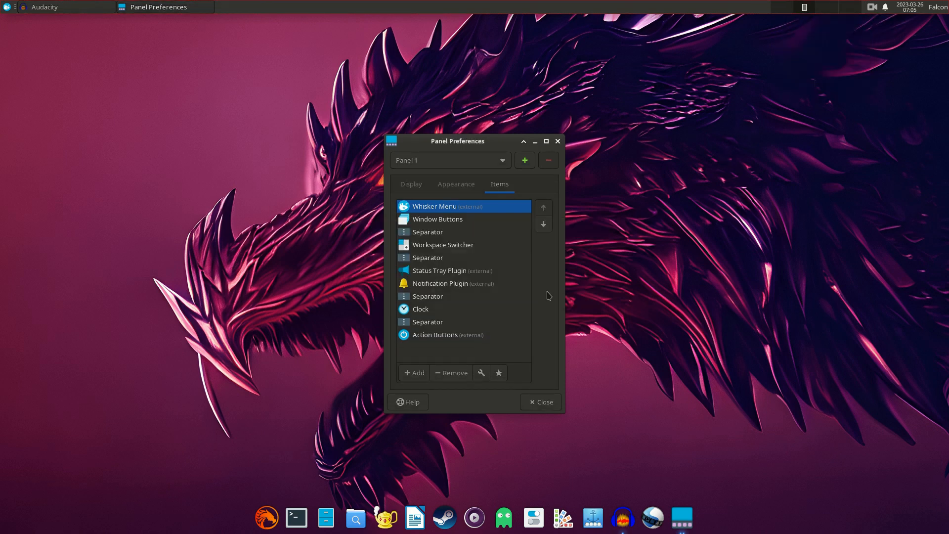
- Compare the session options offered by the Action Buttons with those in the Whisker Menu
left_click(937, 11)
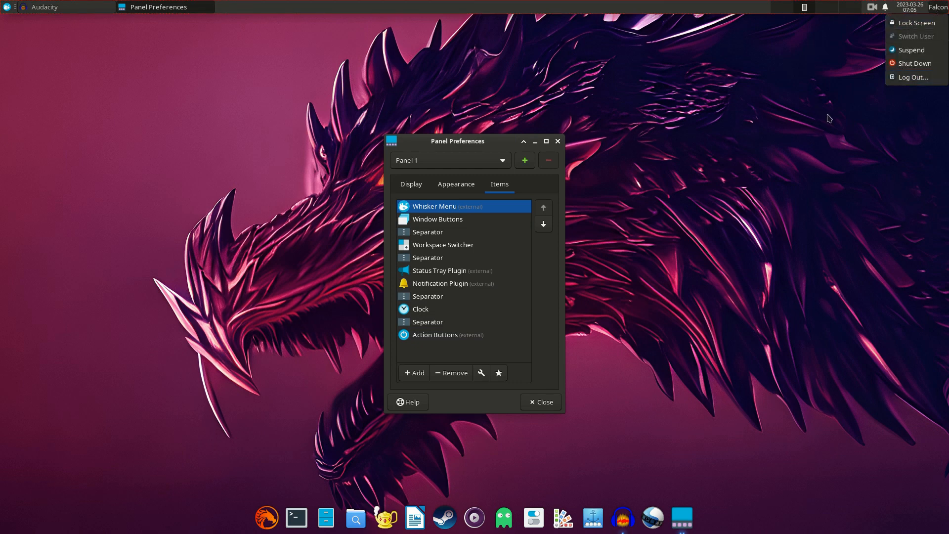
left_click(59, 114)
left_click(8, 9)
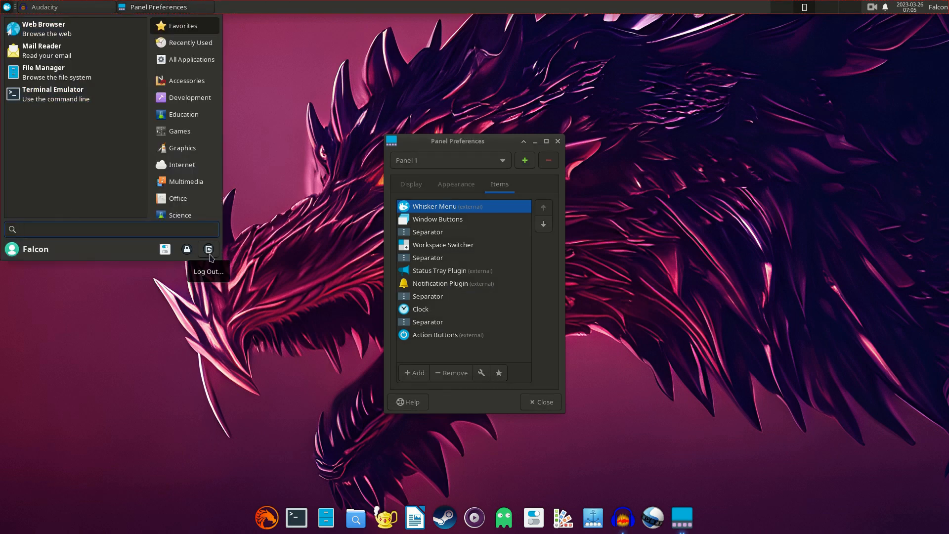
left_click(889, 35)
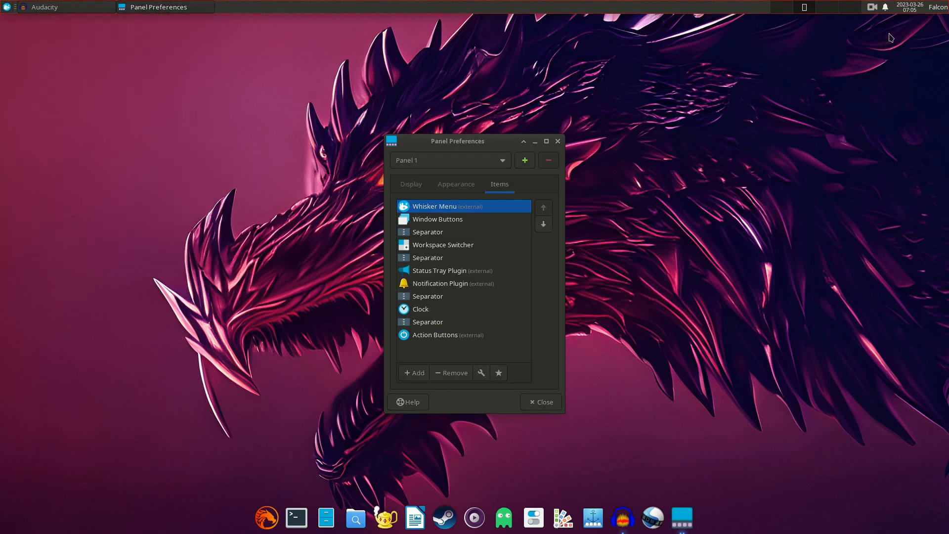
- Remove the Action Buttons item from Panel 1 and confirm the removal
right_click(938, 11)
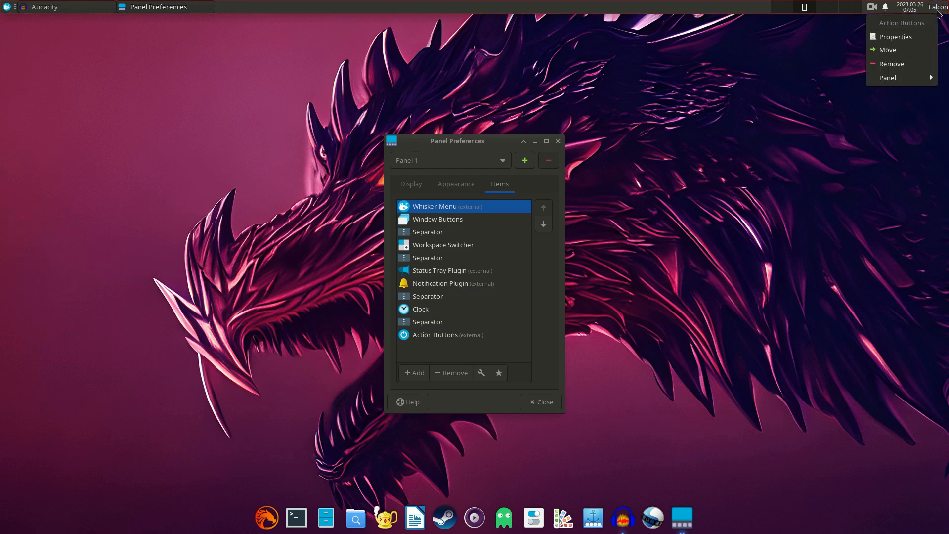
left_click(915, 64)
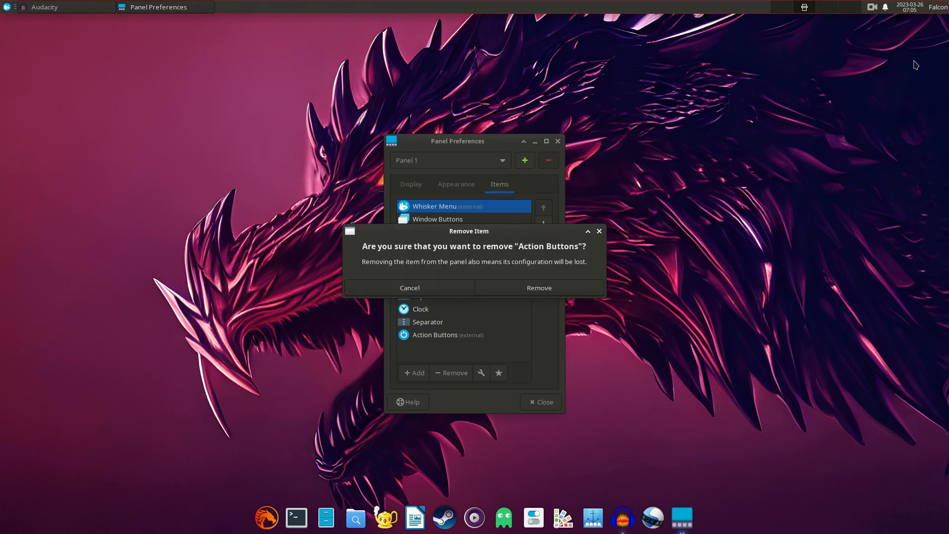
left_click(519, 289)
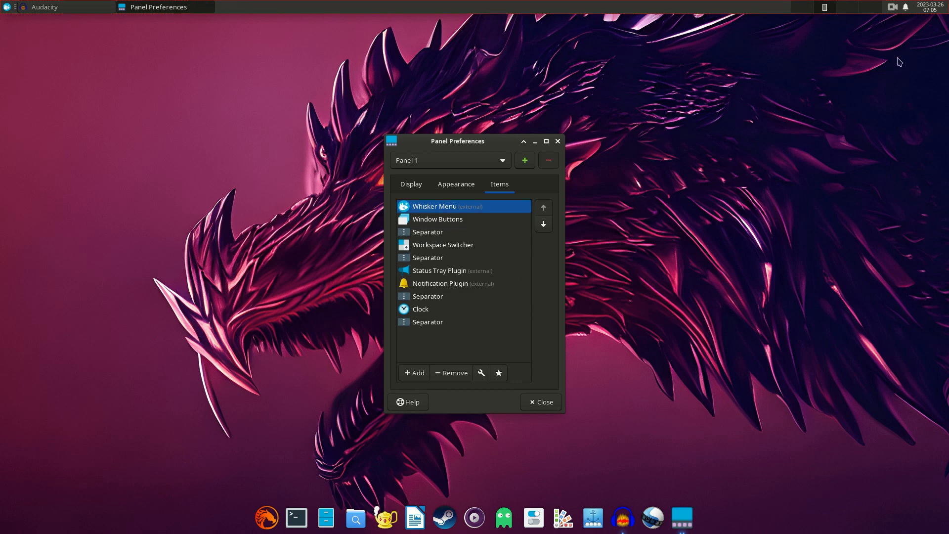
- Set the panel clock's layout under Clock Options to Time Only
right_click(927, 11)
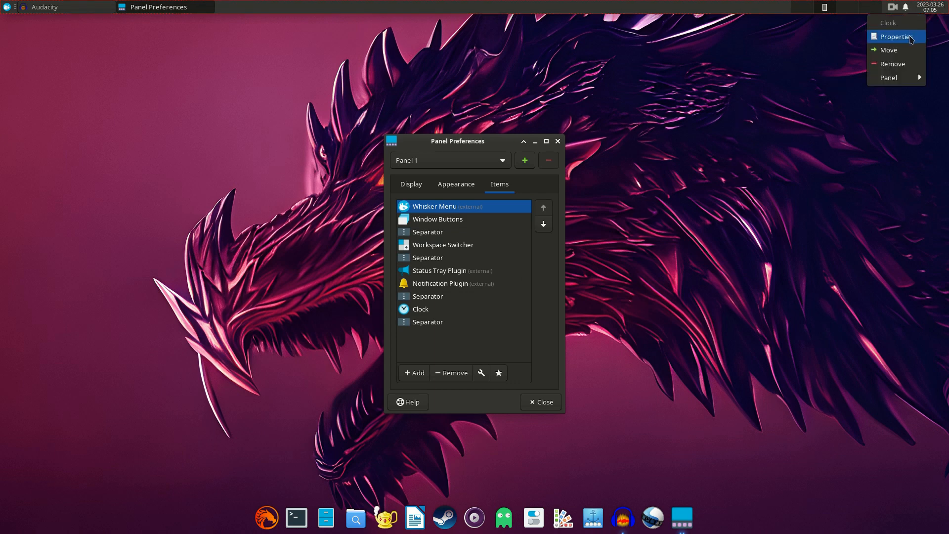
left_click(911, 39)
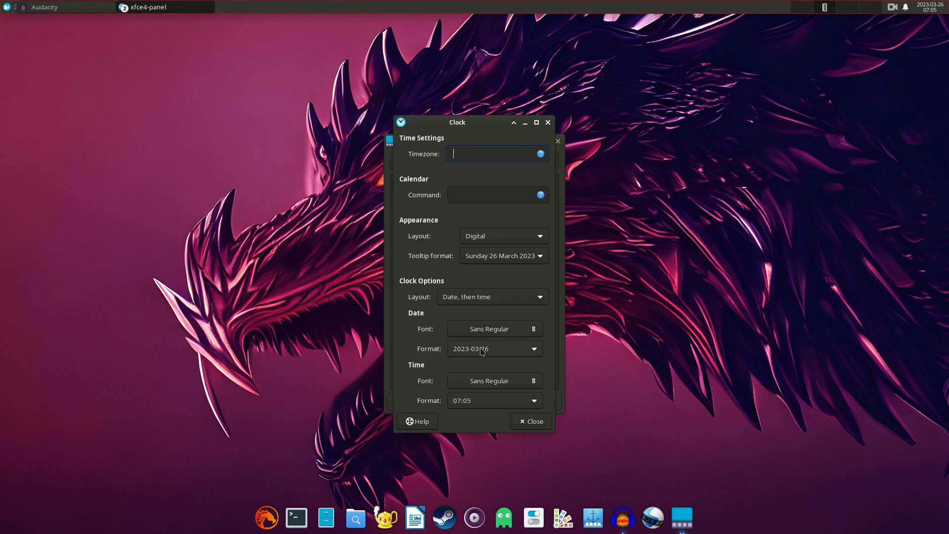
left_click(486, 299)
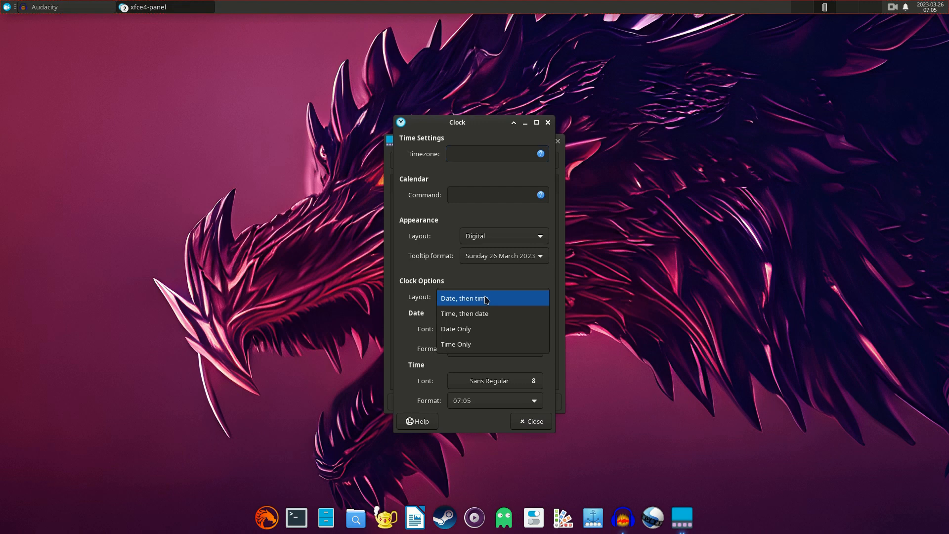
left_click(478, 346)
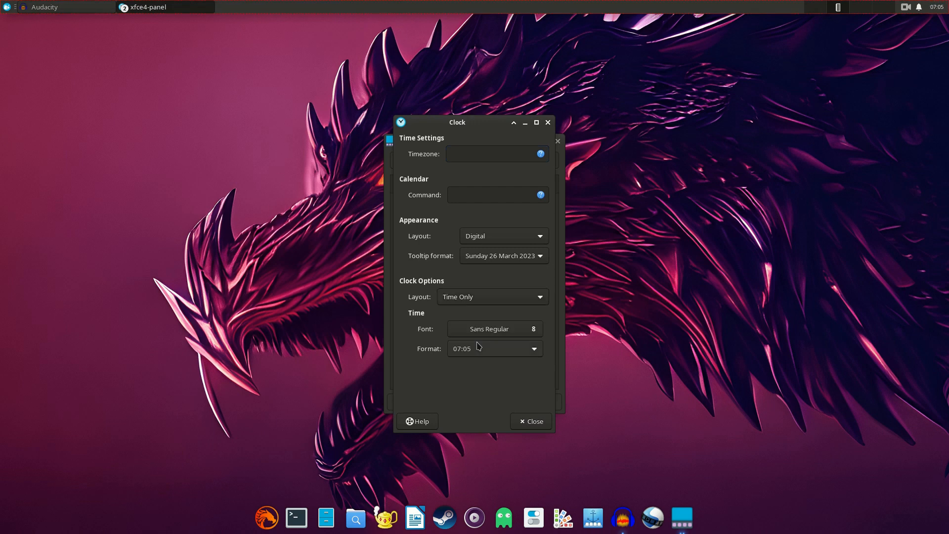
- Set the clock's time font to Open Sans ExtraBold at size 15 and close the clock properties
left_click(521, 336)
scroll(421, 289, "up", 5)
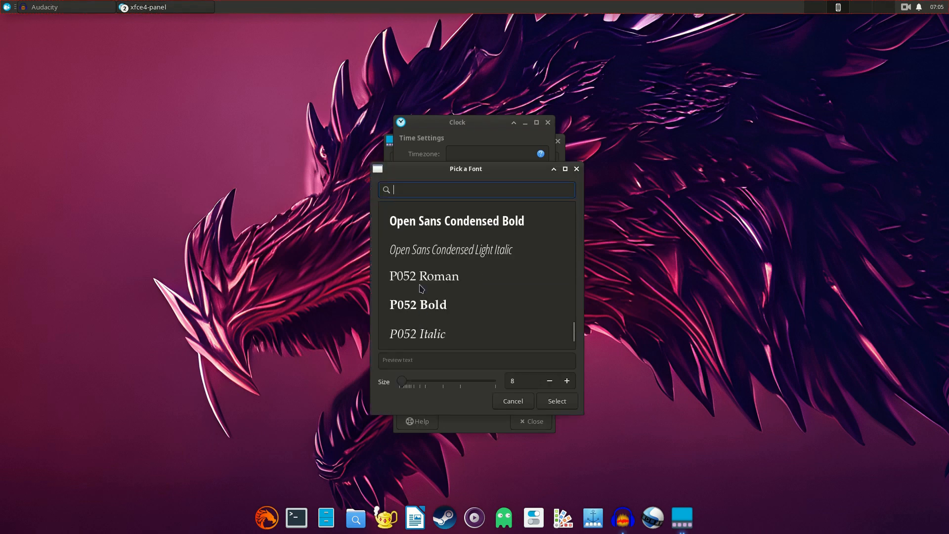
scroll(422, 289, "up", 2)
scroll(421, 289, "up", 2)
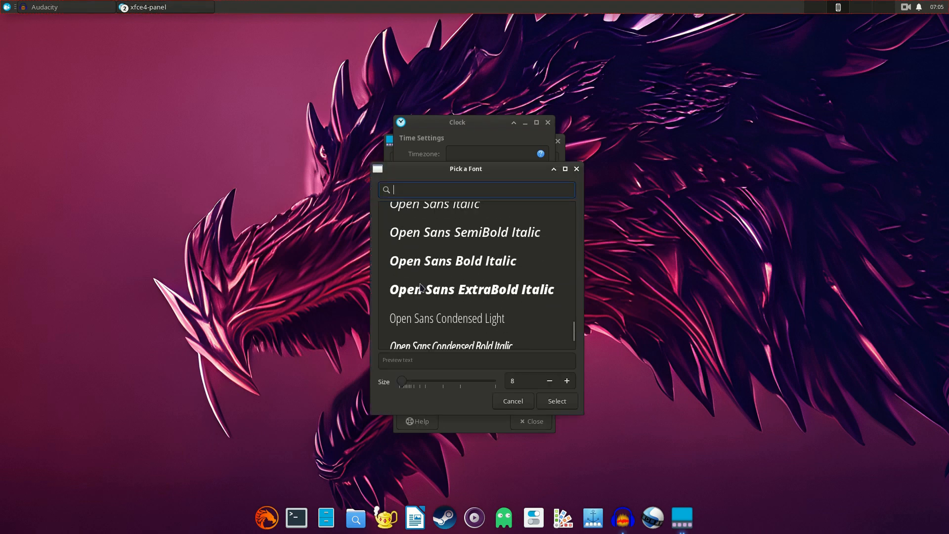
scroll(421, 288, "up", 3)
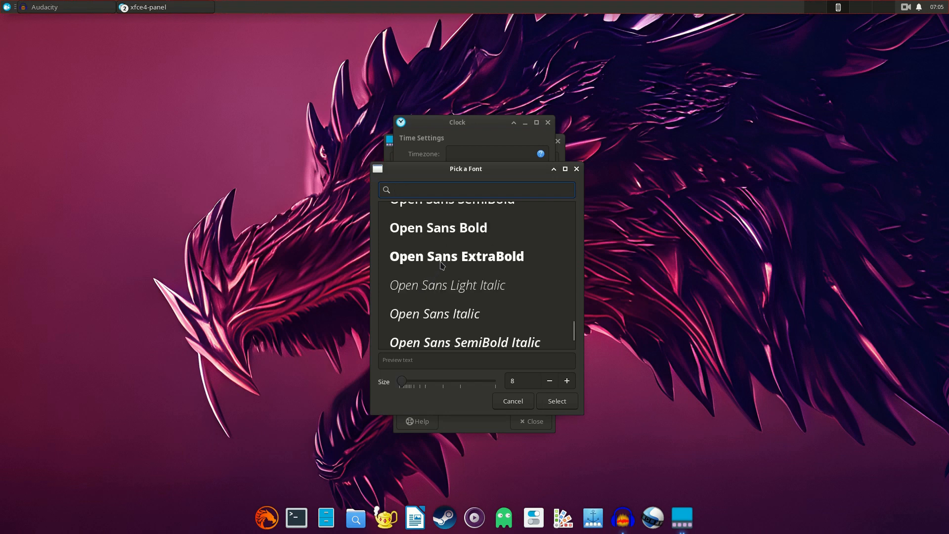
left_click(443, 262)
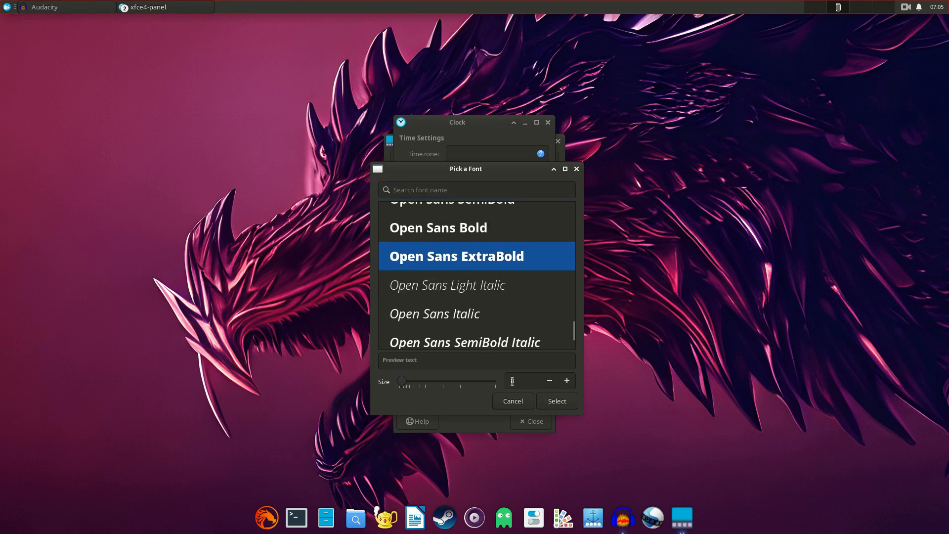
left_click_drag(520, 381, 503, 385)
left_click(555, 402)
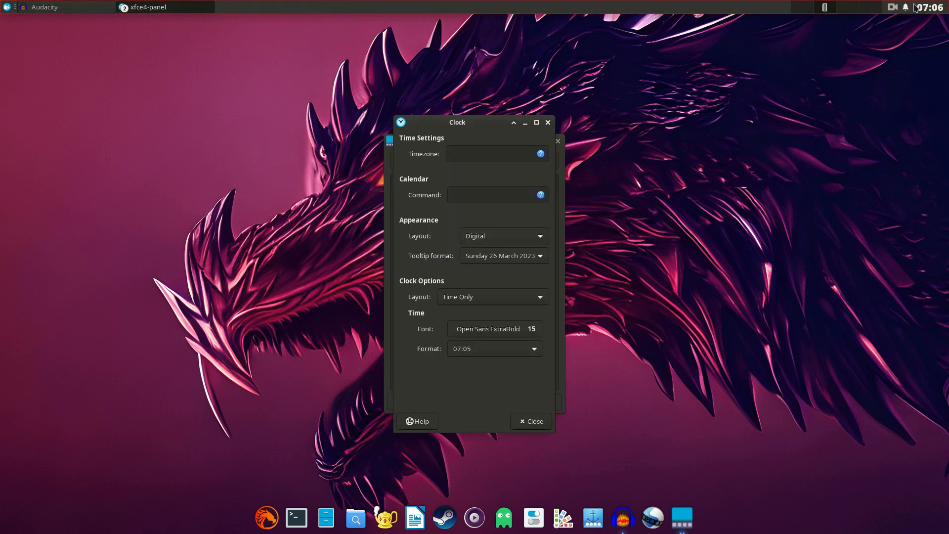
left_click(524, 422)
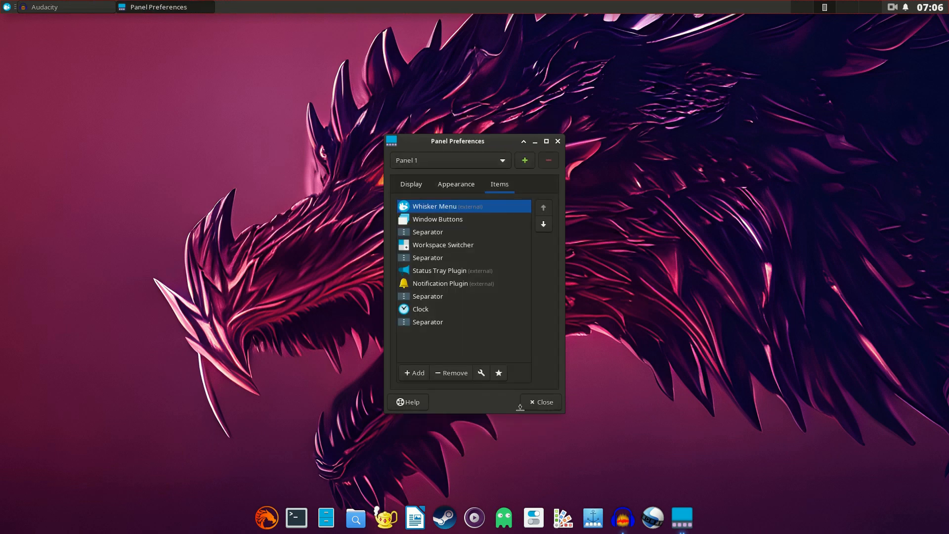
- Try the Vertical and Deskbar display modes on Panel 1 and return it to Horizontal
left_click(423, 182)
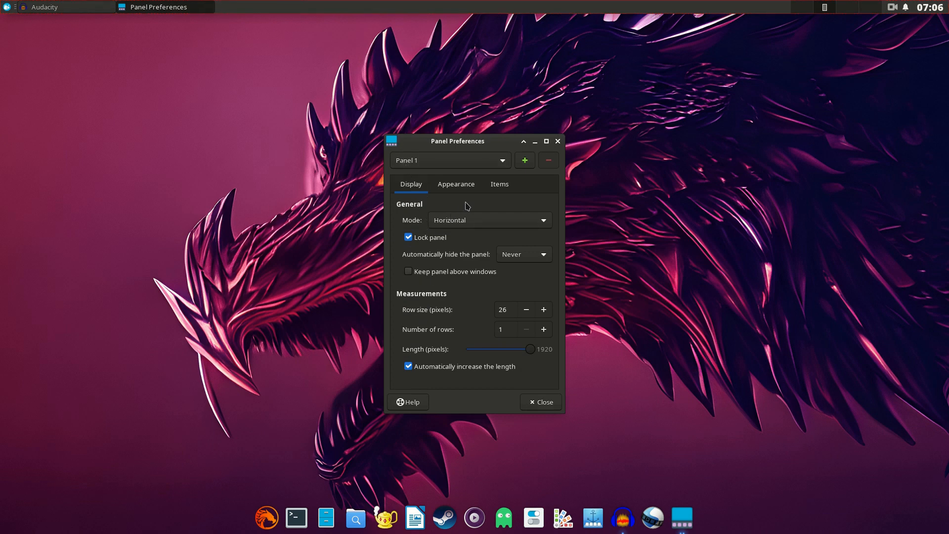
left_click(471, 220)
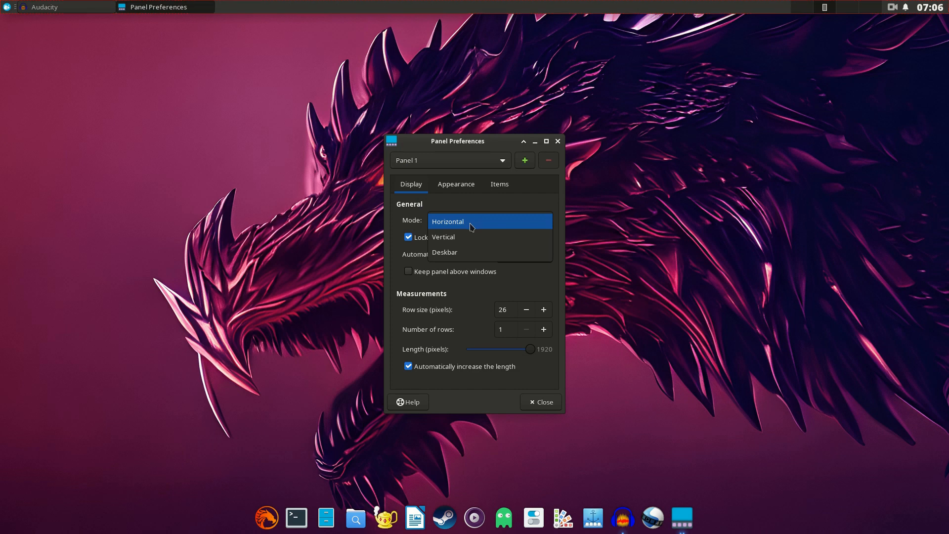
left_click(468, 233)
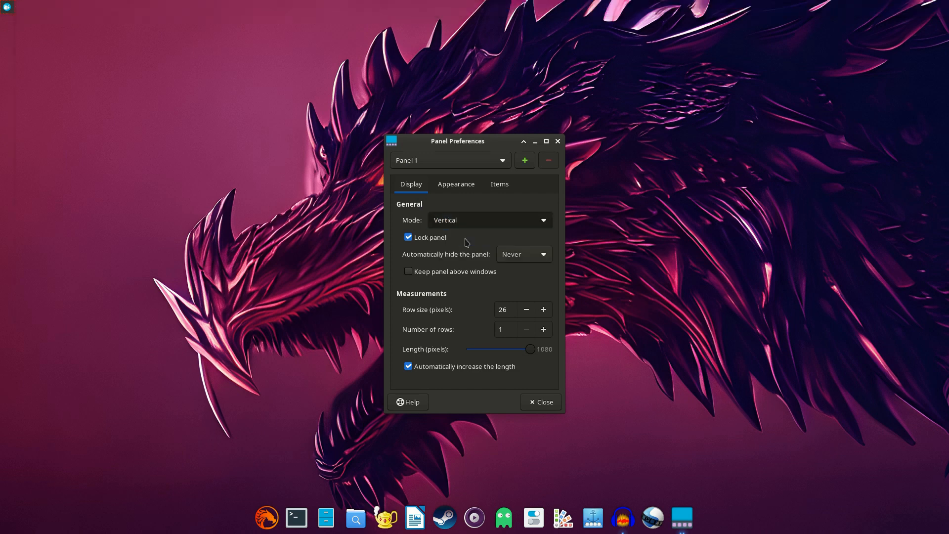
left_click(465, 227)
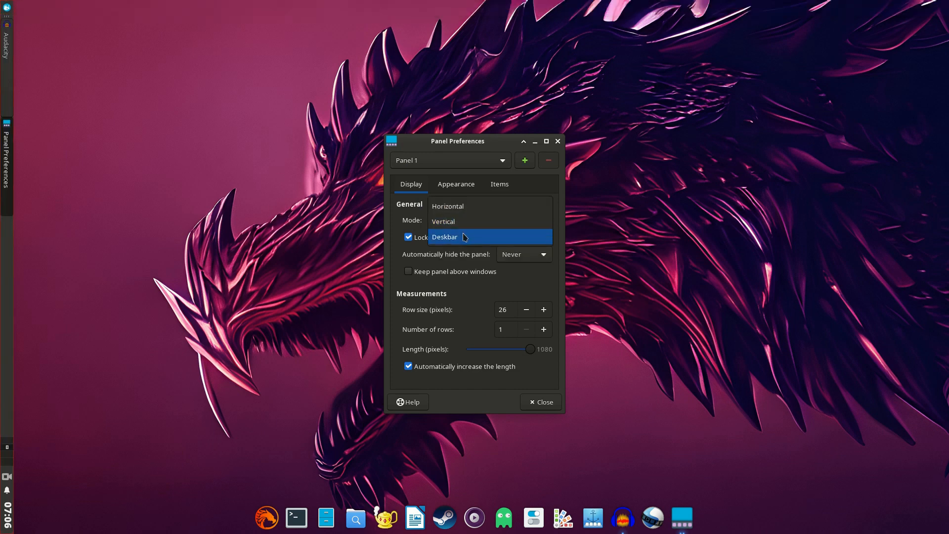
left_click(465, 237)
left_click(465, 224)
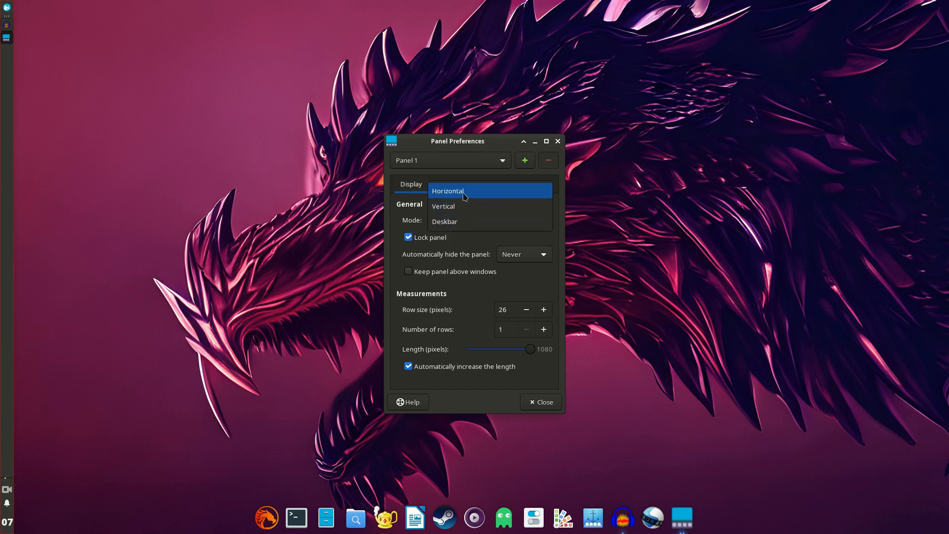
left_click(465, 196)
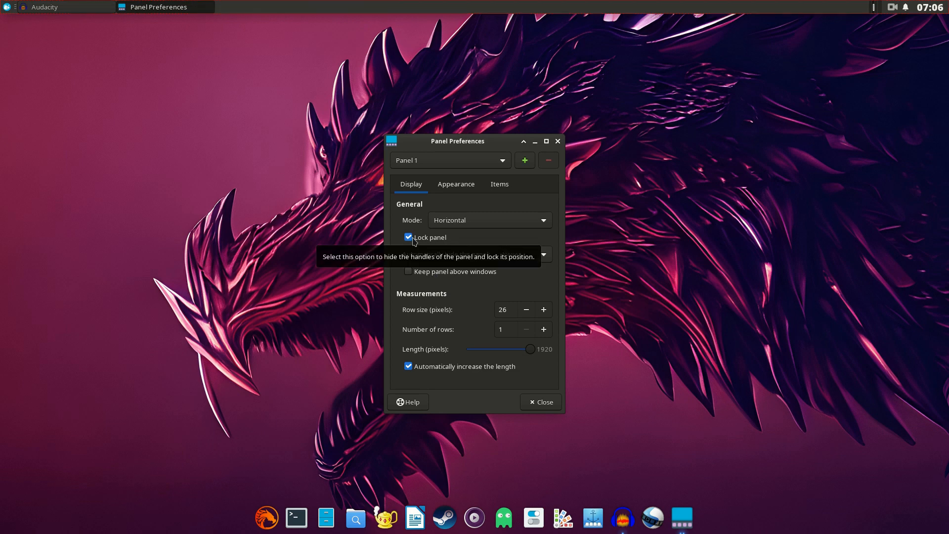
- Unlock Panel 1, shorten its length to about 1754 pixels, centre it along the screen's upper edge and lock it again
left_click(413, 239)
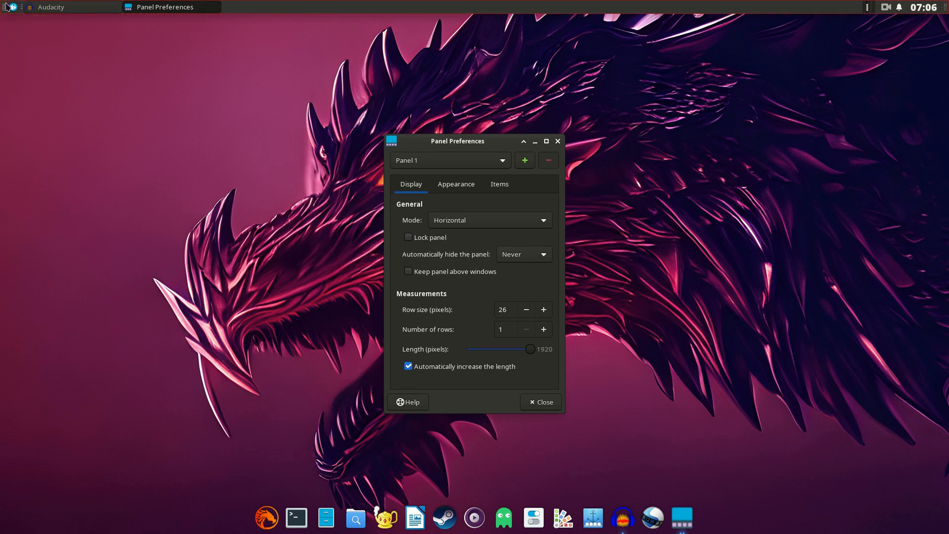
mouse_move(5, 8)
left_mouse_down()
mouse_move(15, 223)
mouse_move(8, 501)
mouse_move(3, 6)
left_mouse_up()
mouse_move(530, 352)
left_mouse_down()
mouse_move(518, 351)
mouse_move(524, 345)
left_mouse_up()
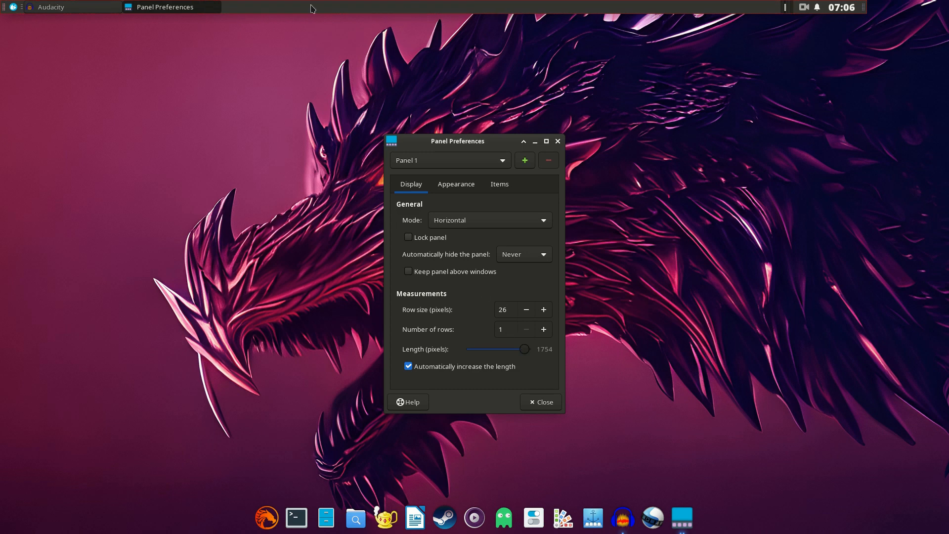
left_click_drag(3, 10, 38, 4)
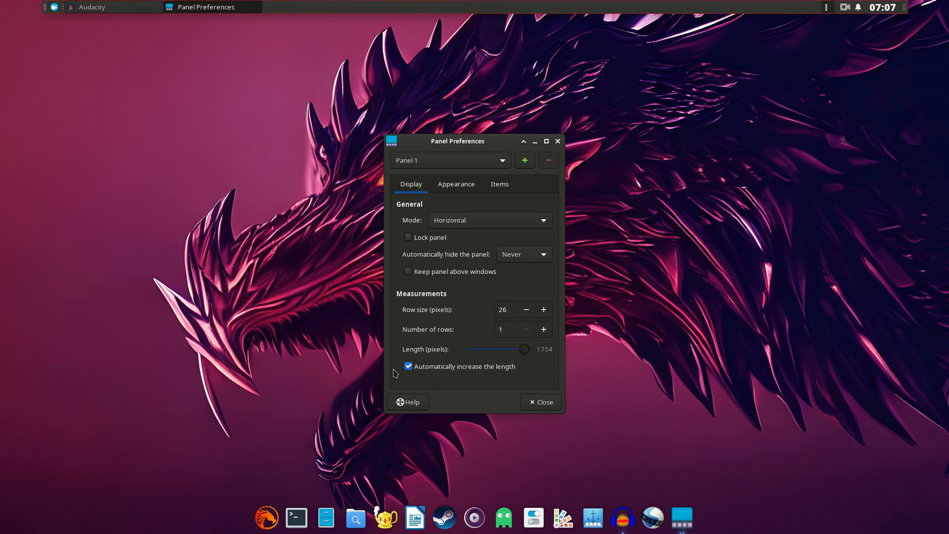
left_click(414, 239)
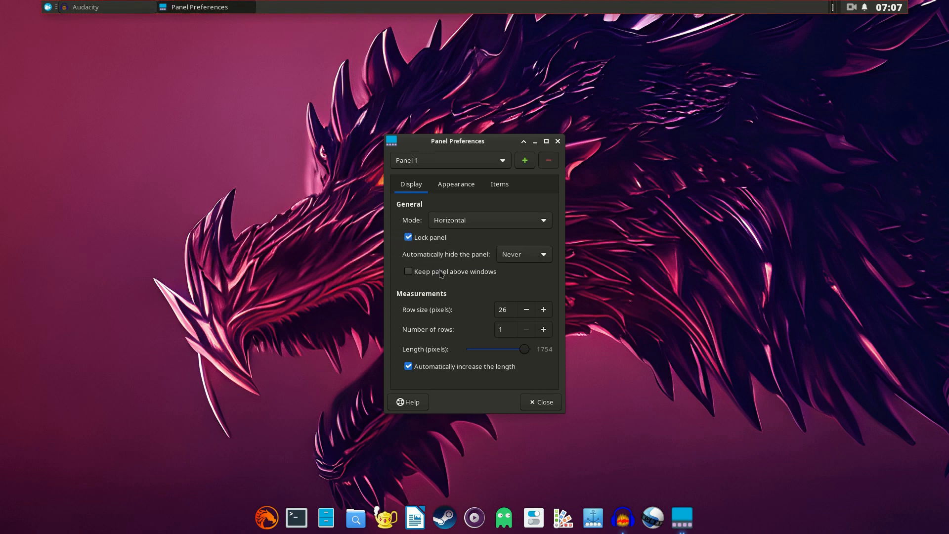
- Set Panel 1 to hide automatically as Intelligently and check it against a maximized Thunar window, leaving that window minimized
left_click(521, 257)
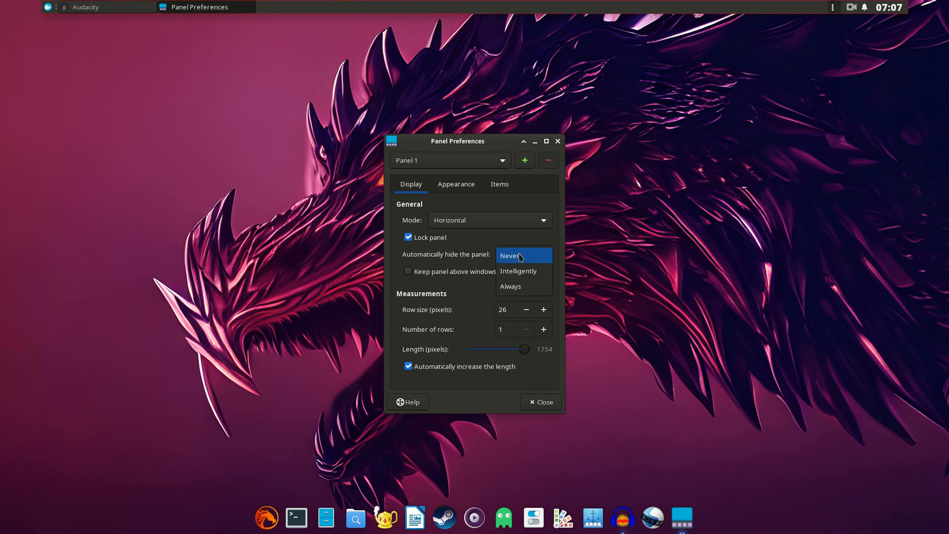
left_click(525, 280)
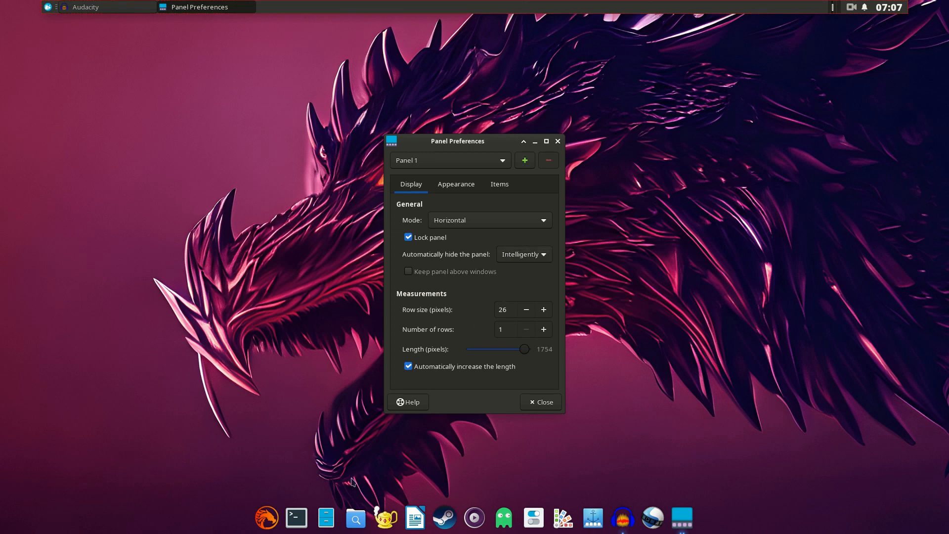
left_click(327, 513)
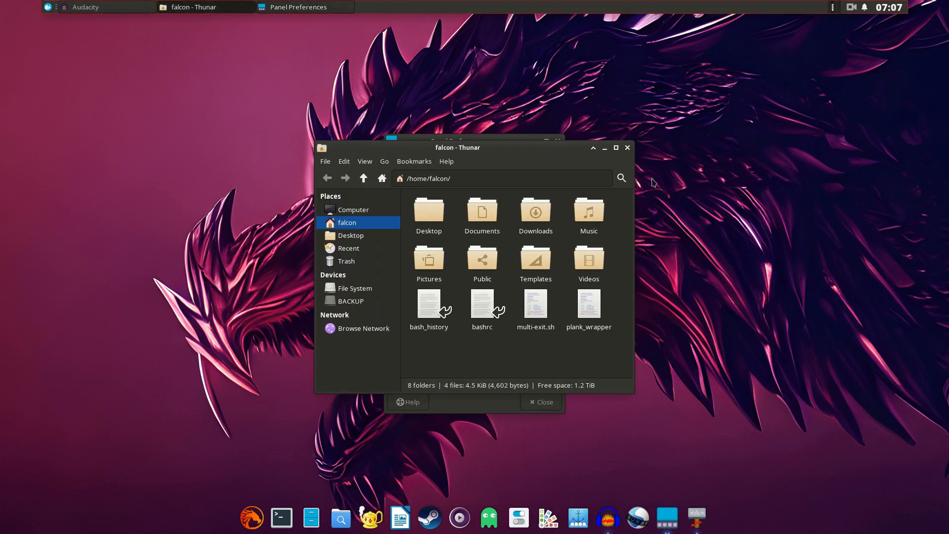
left_click(616, 149)
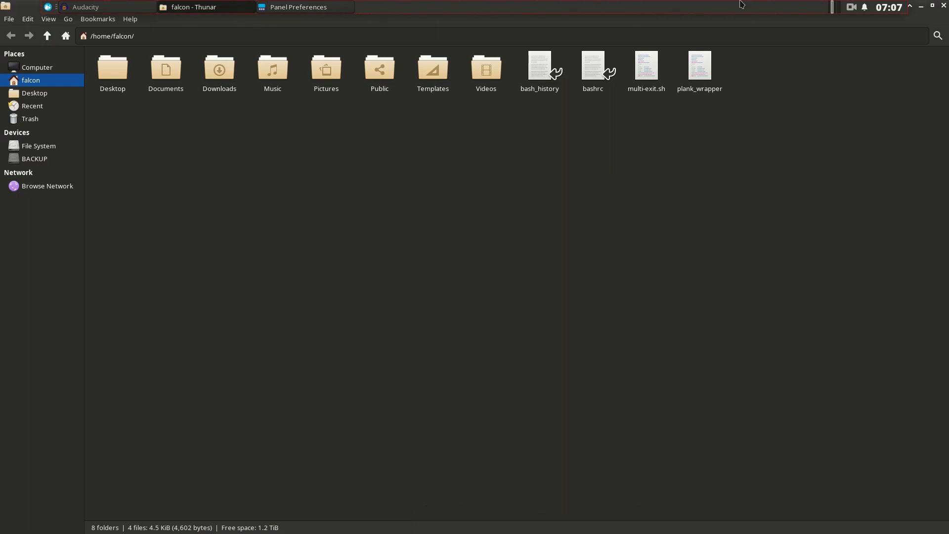
left_click(921, 6)
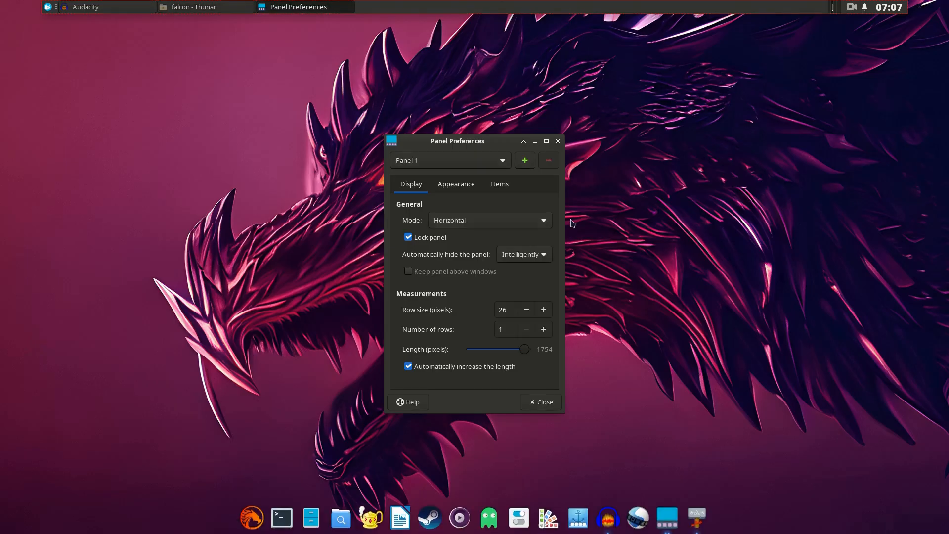
- Switch Panel 1's automatic hiding to Never and back to Intelligently
left_click(539, 255)
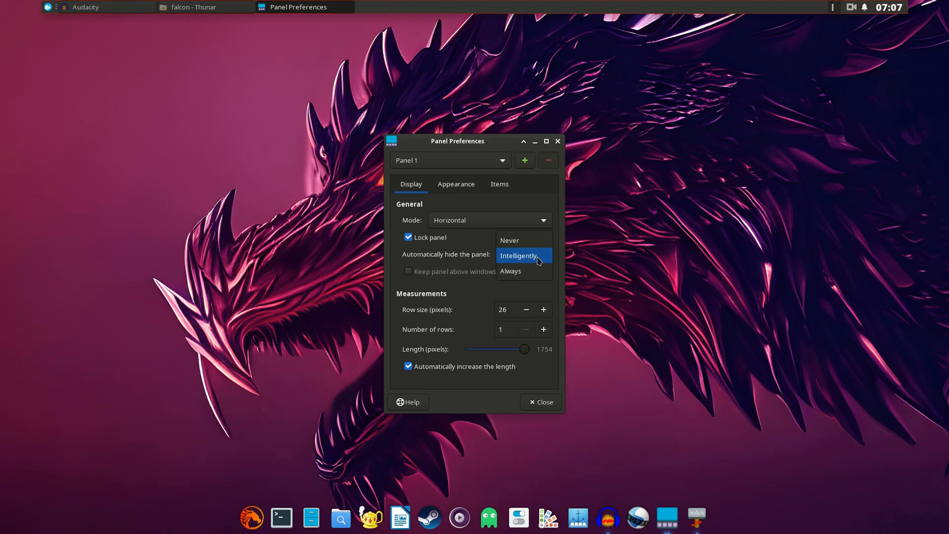
left_click(537, 245)
left_click(533, 257)
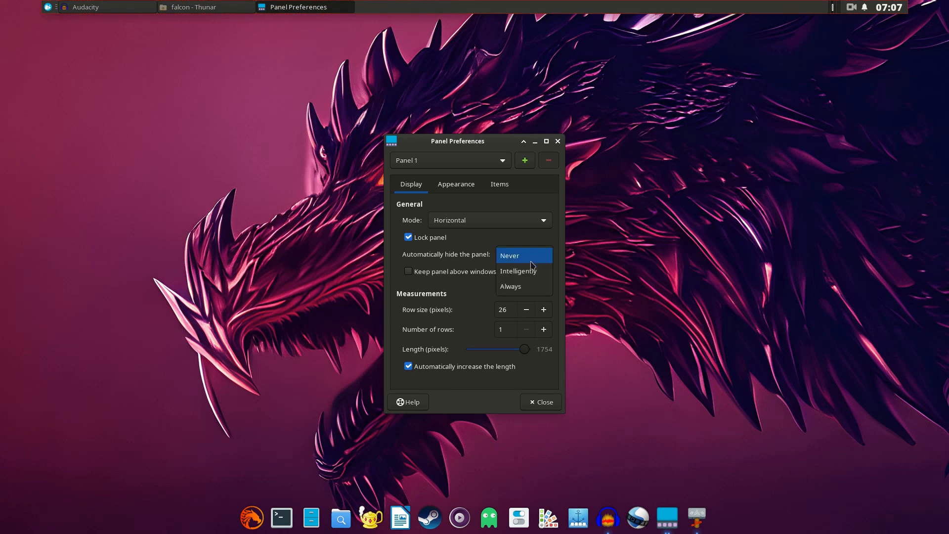
left_click(533, 270)
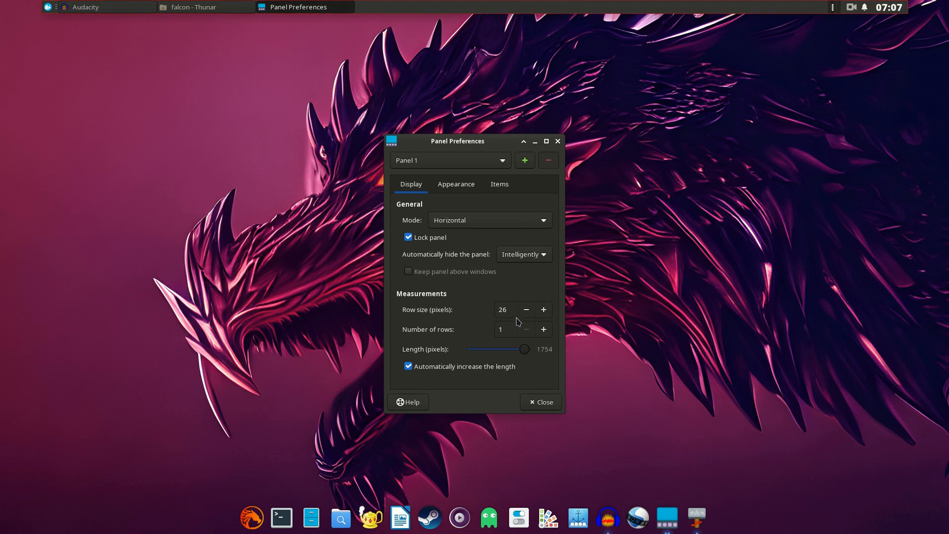
- Set Panel 1's row size to 36 pixels
left_click_drag(512, 309, 499, 307)
type("36")
key("Return")
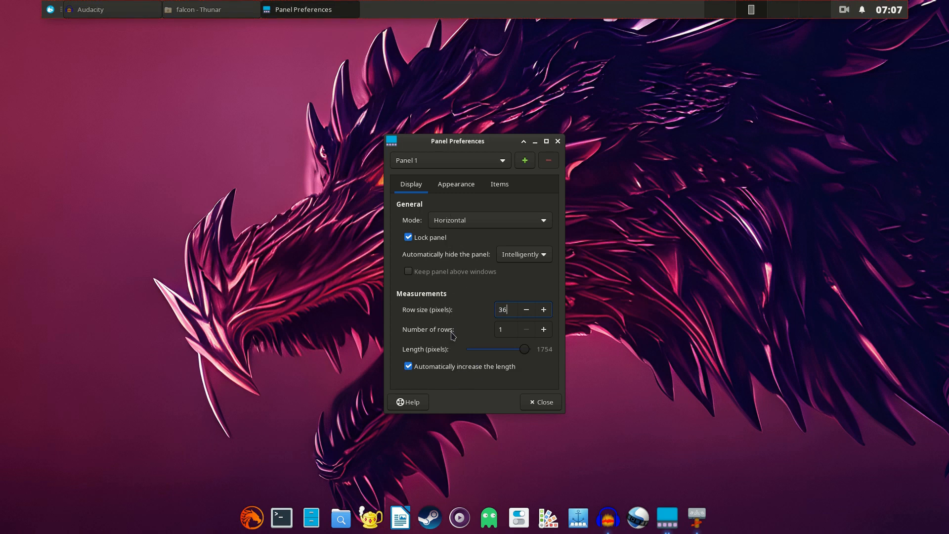
- Try Panel 1 with Dark mode off, check the Whisker Menu's look, and turn Dark mode back on
left_click(447, 187)
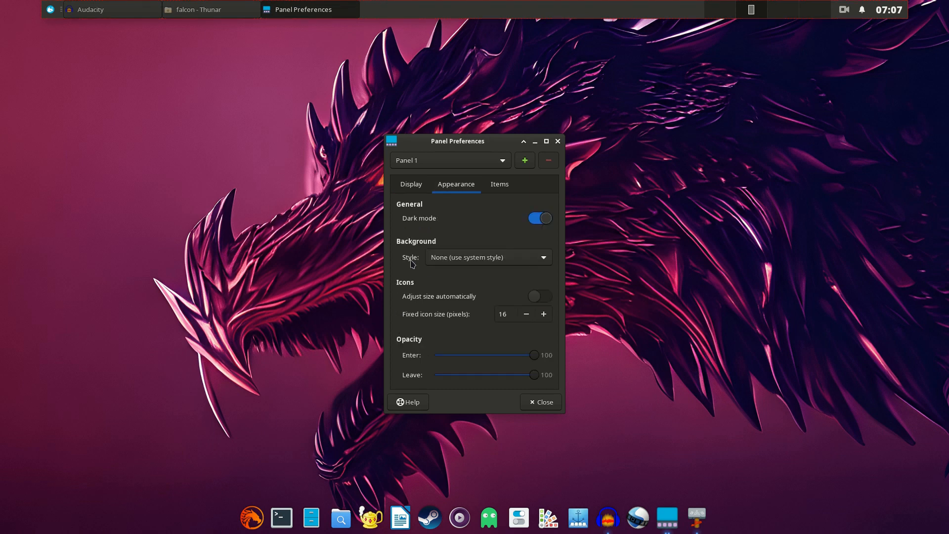
left_click(541, 218)
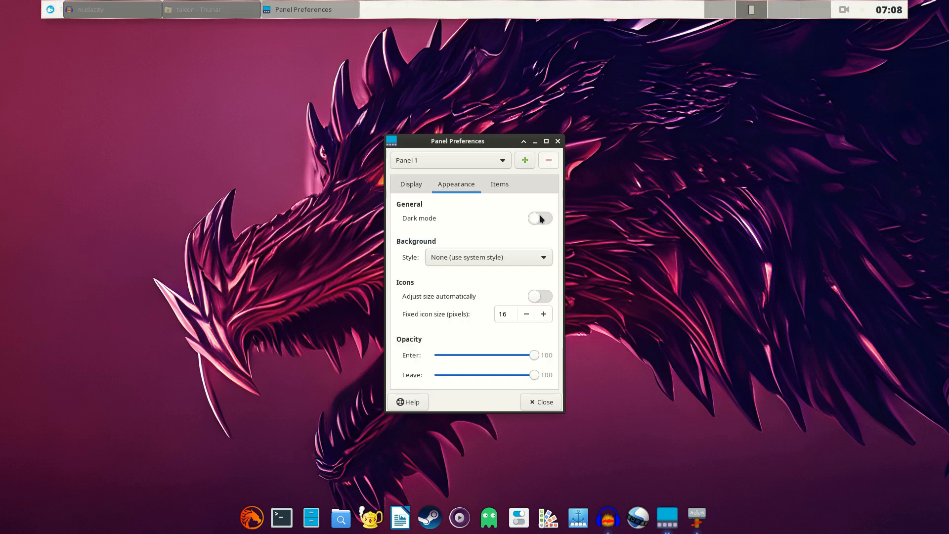
left_click(51, 8)
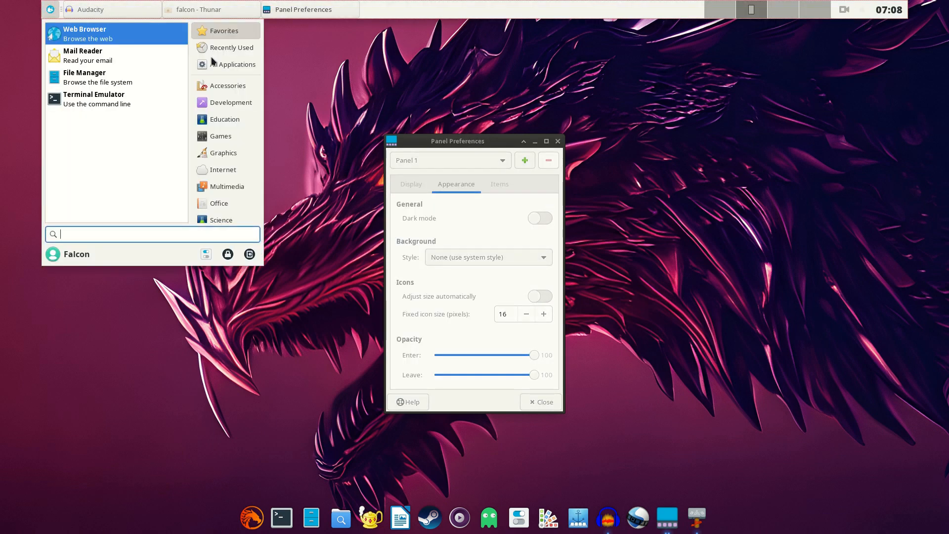
left_click(399, 91)
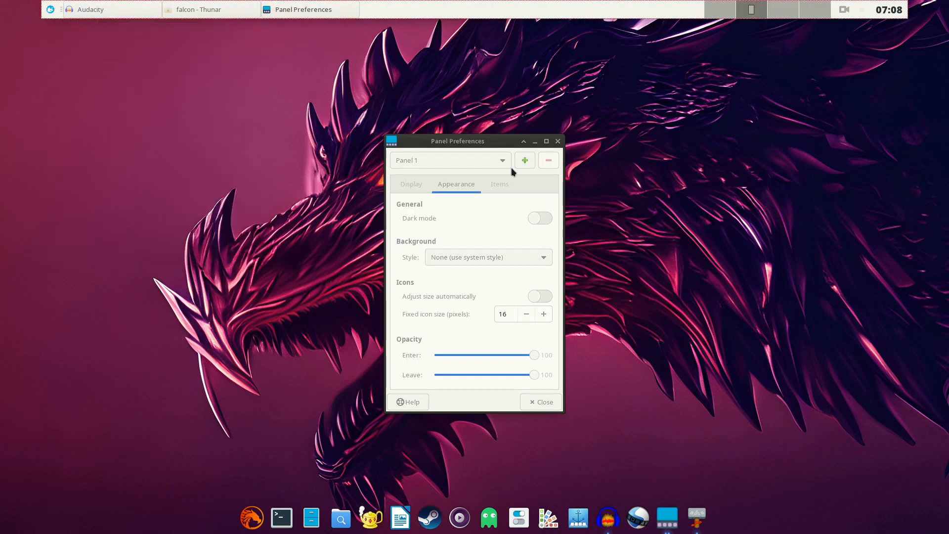
left_click(539, 218)
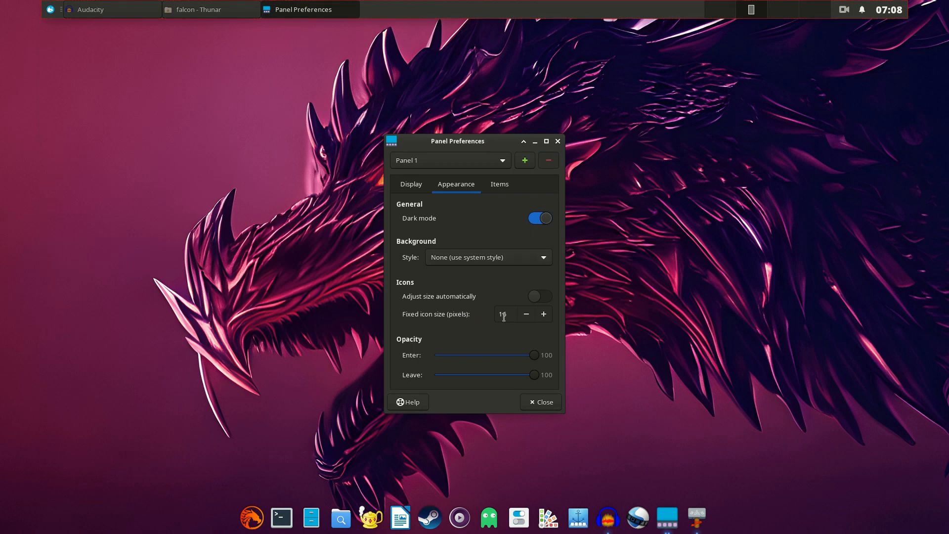
- Set Panel 1's fixed icon size to 32 pixels and its opacity to 90 on enter and 75 on leave, and close the preferences
left_click_drag(507, 315, 489, 308)
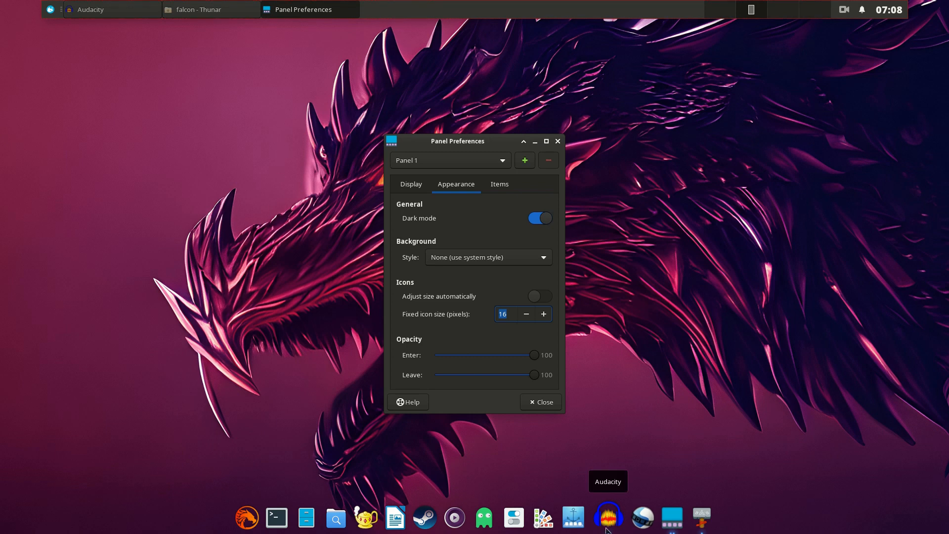
type("32")
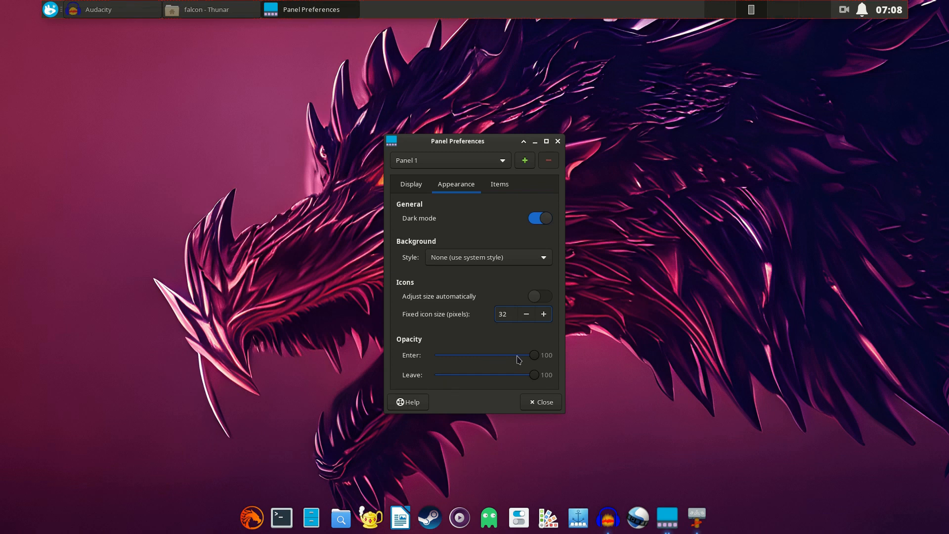
left_click(533, 379)
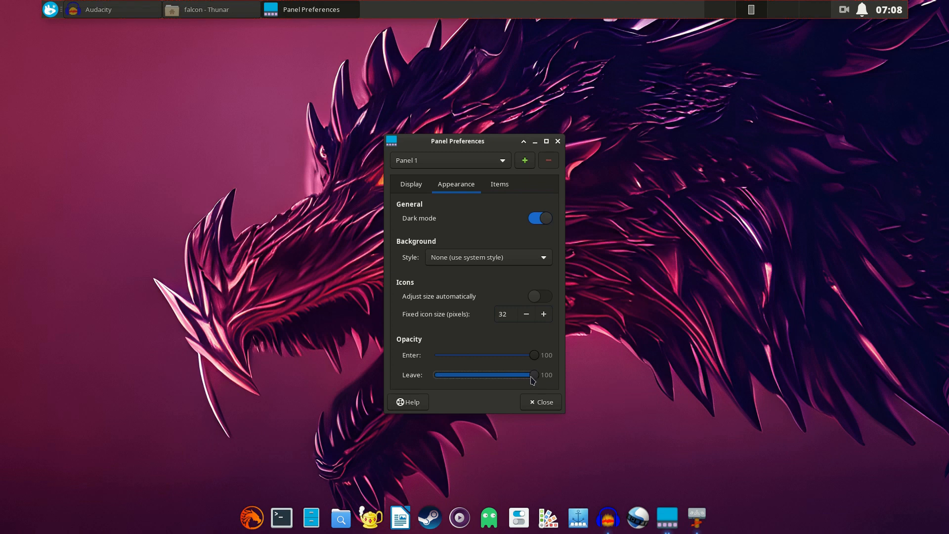
left_click_drag(529, 378, 510, 377)
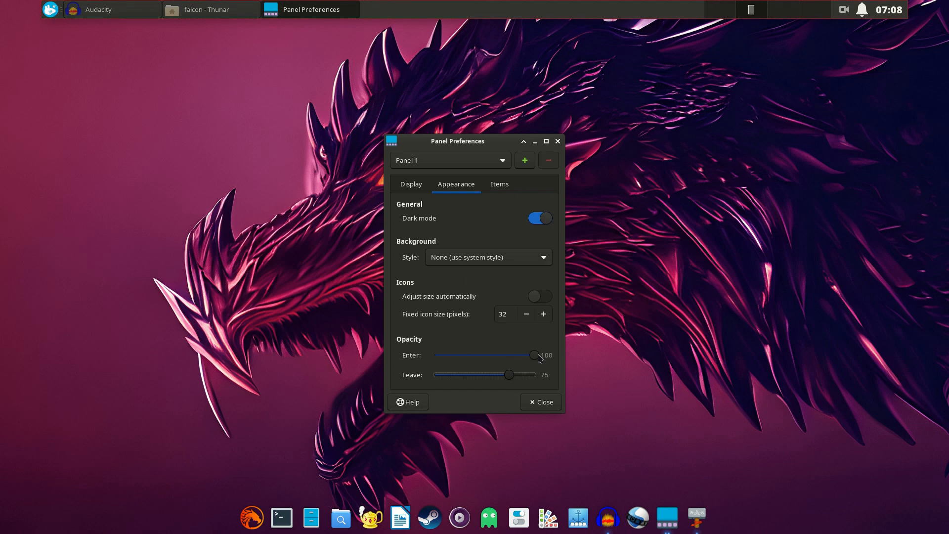
left_click_drag(539, 357, 515, 352)
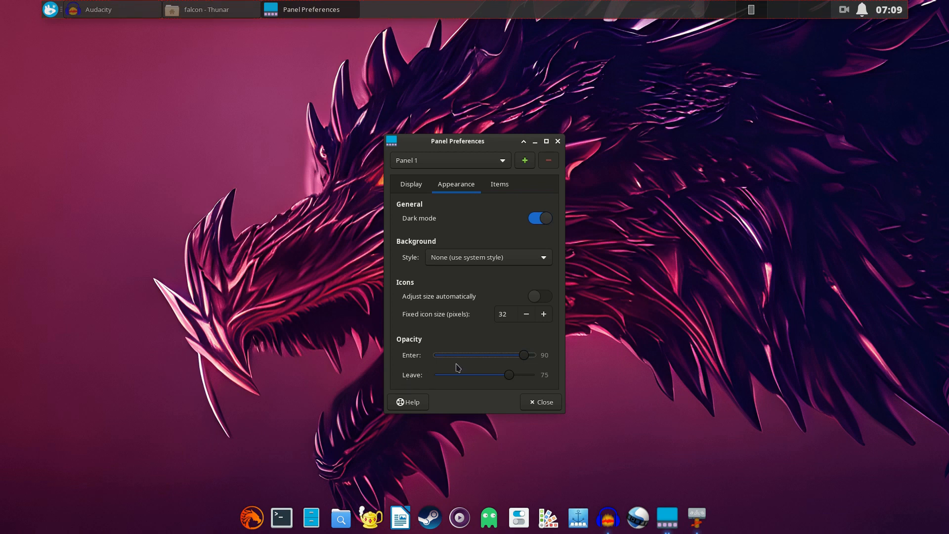
left_click(550, 403)
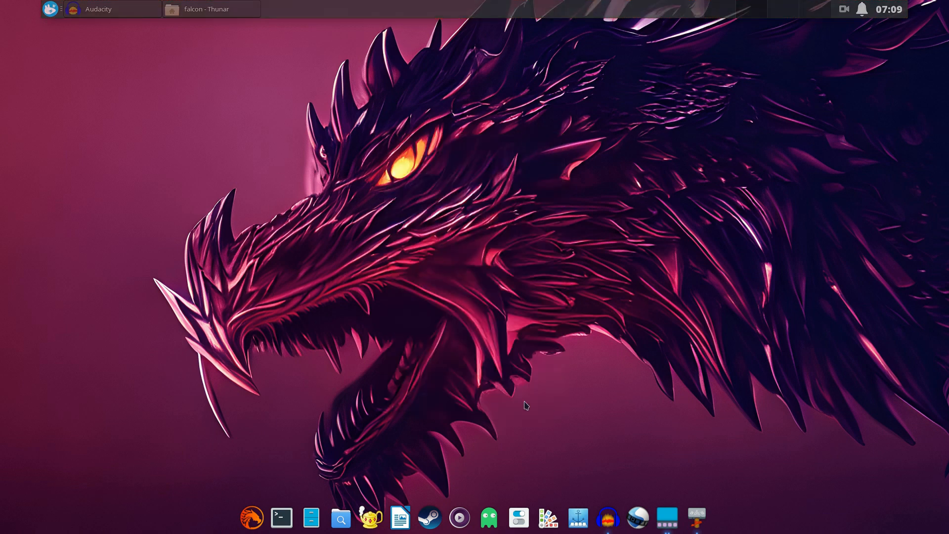
- Restore the minimized Thunar window to check how the panel overlaps it, and close the window
left_click(228, 12)
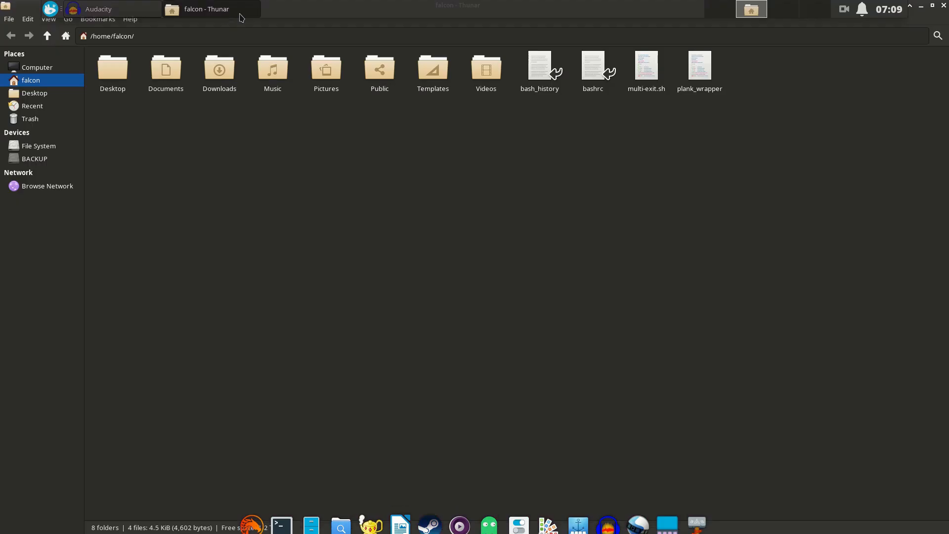
left_click(944, 6)
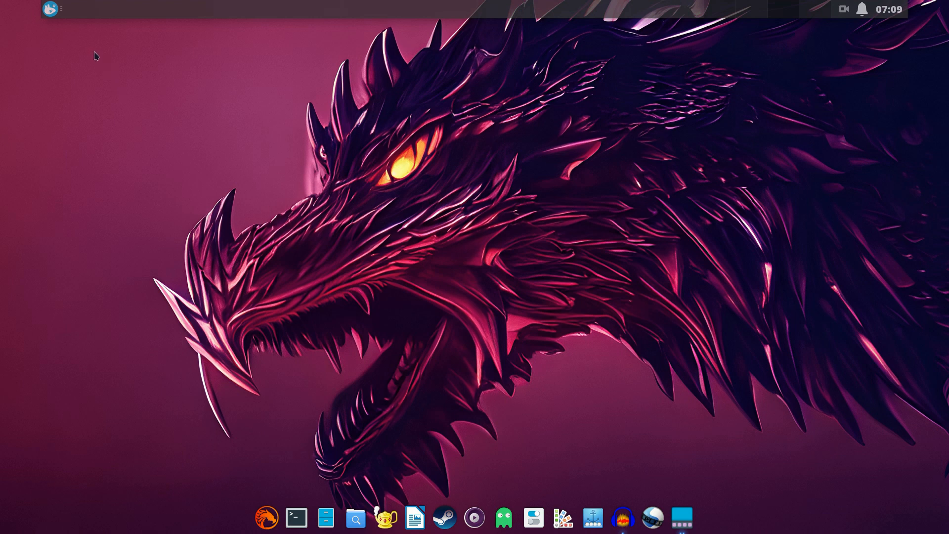
- Change the Whisker Menu's panel button icon to the image file arch_logo.png from the Pictures folder
right_click(51, 10)
left_click(74, 44)
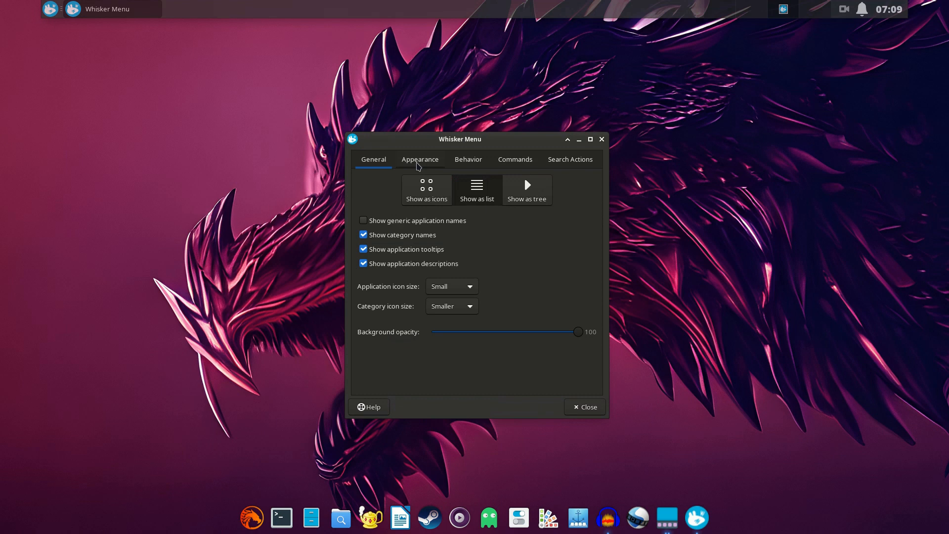
left_click(418, 165)
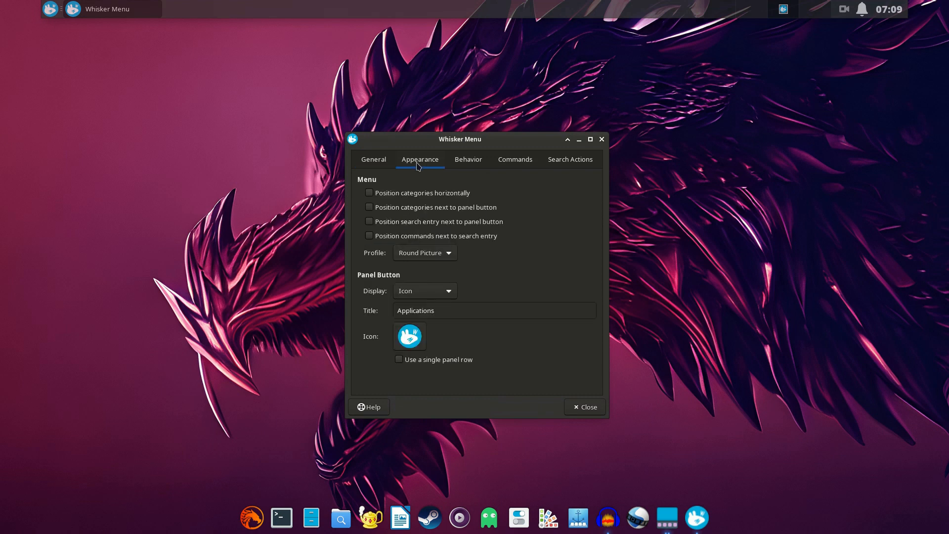
left_click(408, 344)
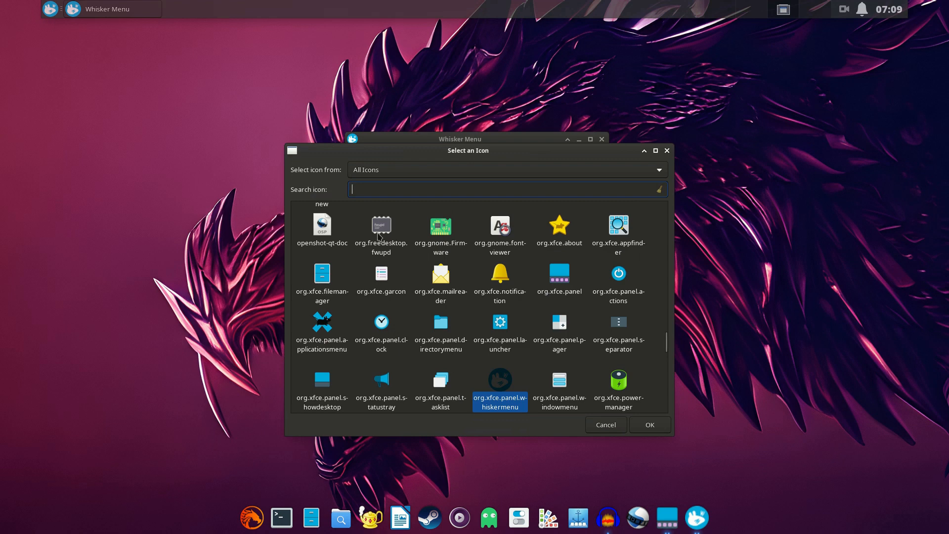
left_click(381, 175)
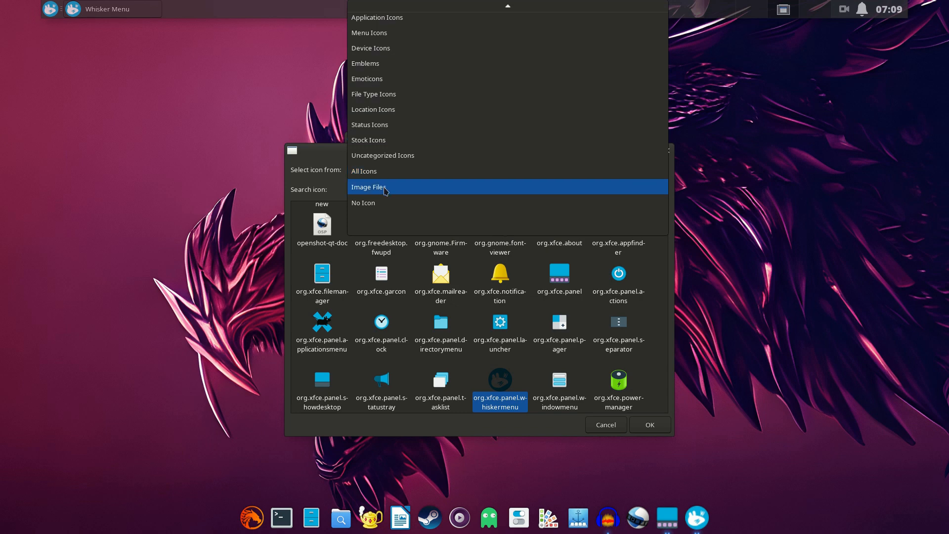
left_click(386, 190)
left_click(327, 212)
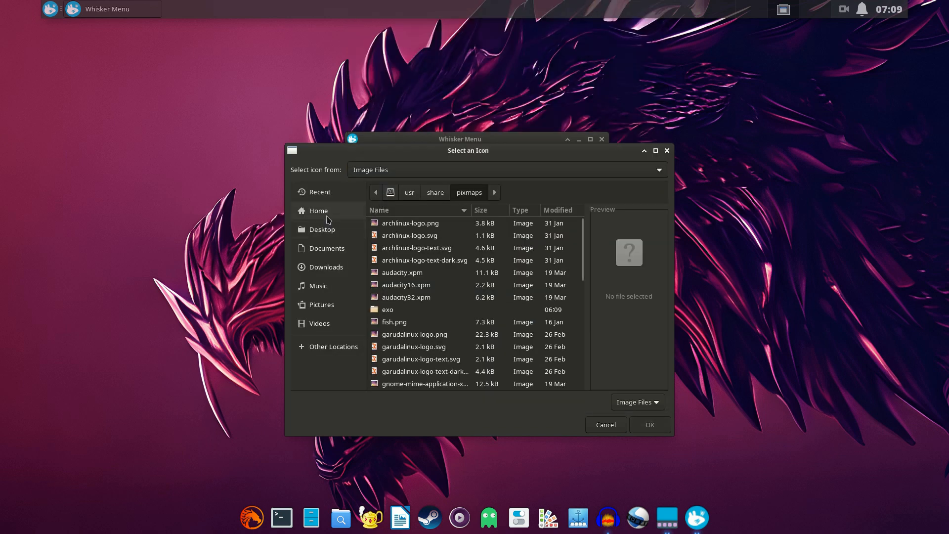
double_click(399, 273)
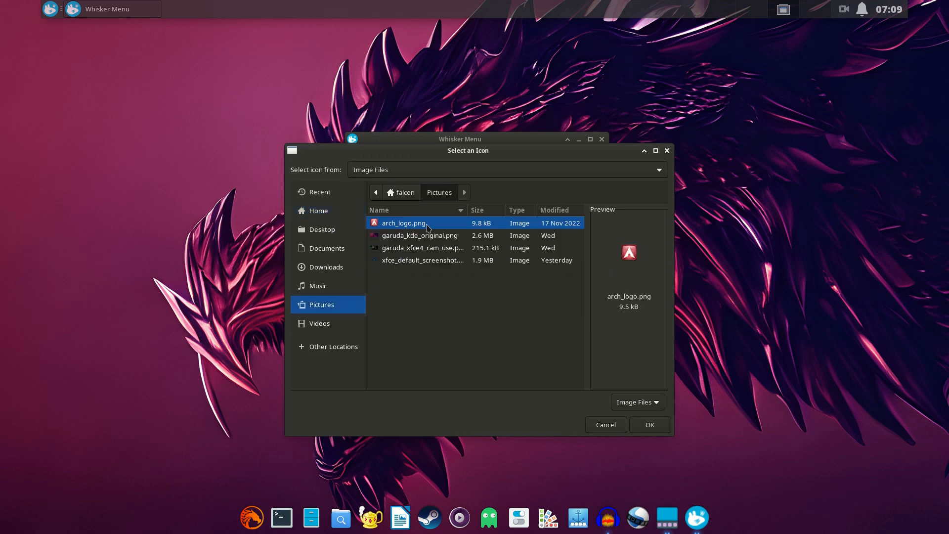
left_click(651, 431)
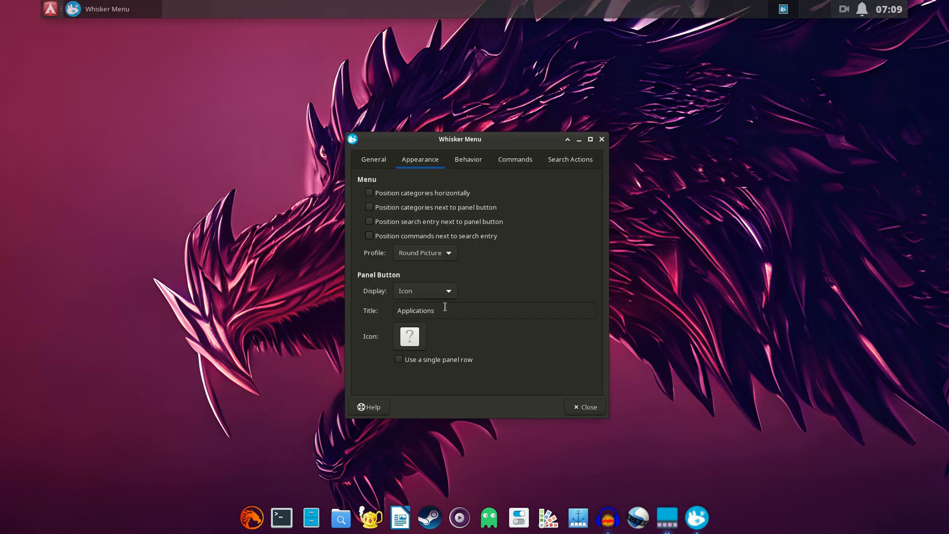
- Try the Title display for the Whisker Menu's panel button, and set it to Icon and title
left_click_drag(450, 312, 400, 307)
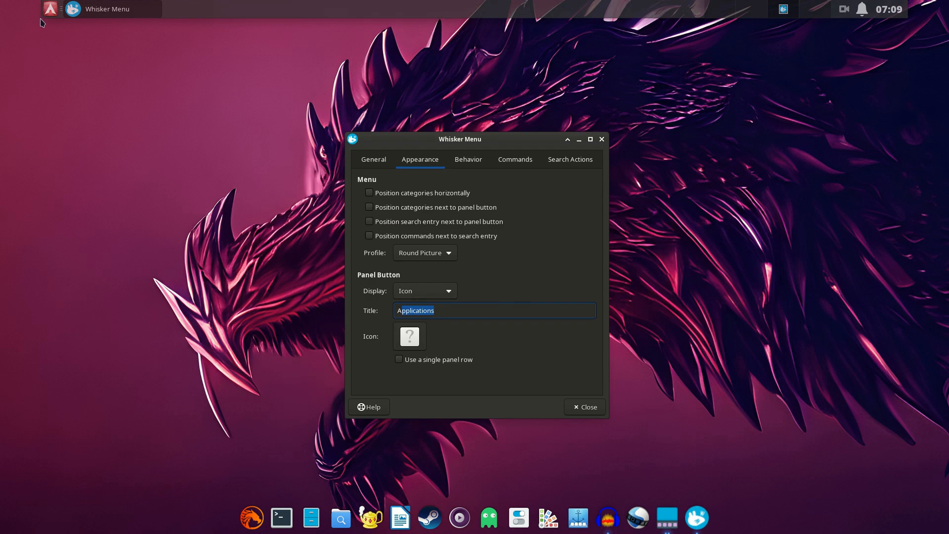
left_click(414, 295)
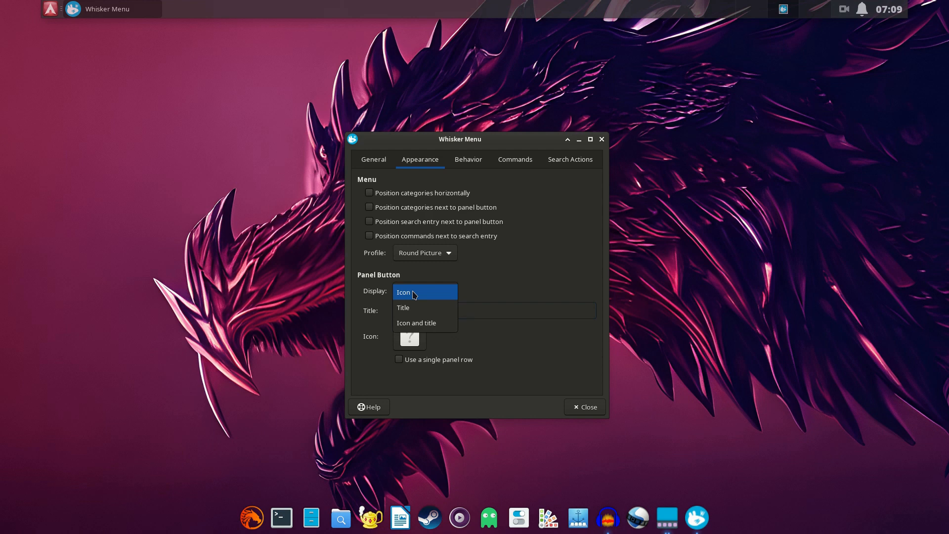
left_click(412, 310)
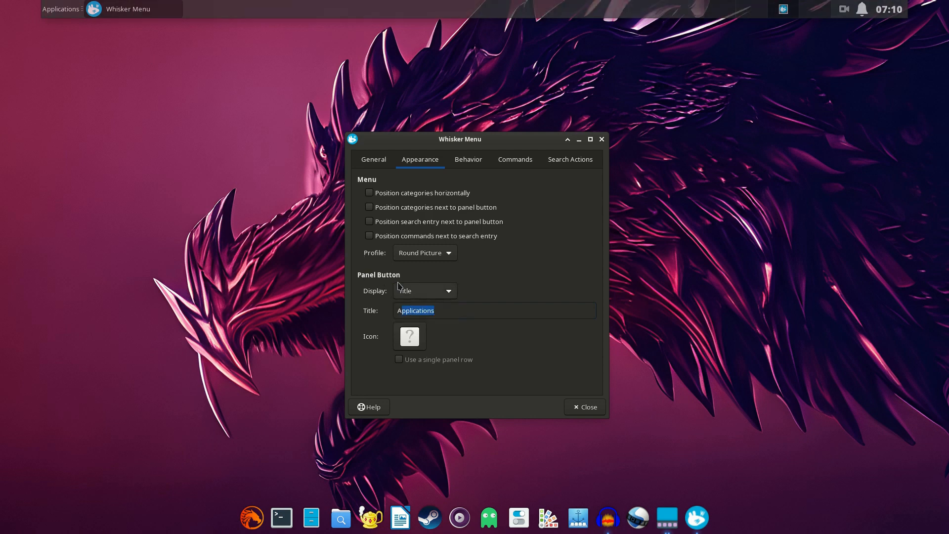
left_click(407, 295)
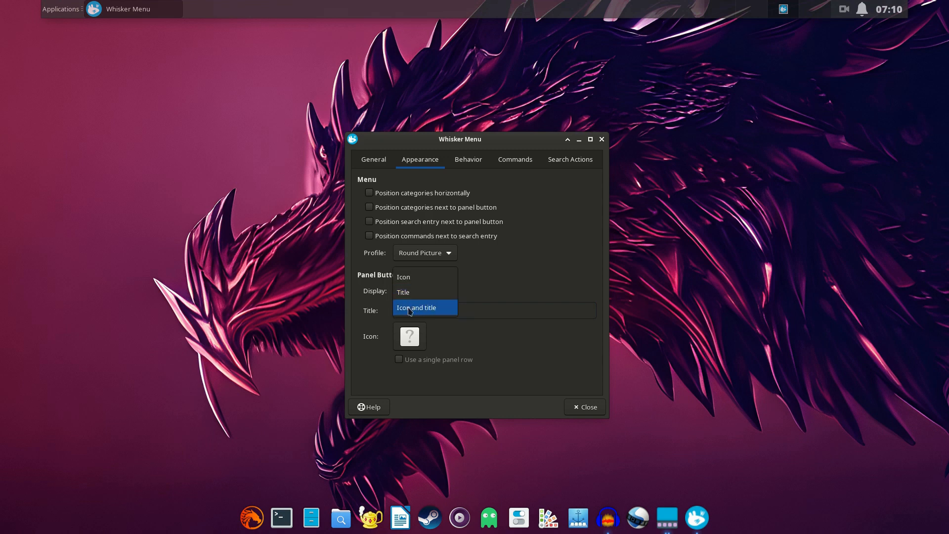
left_click(410, 308)
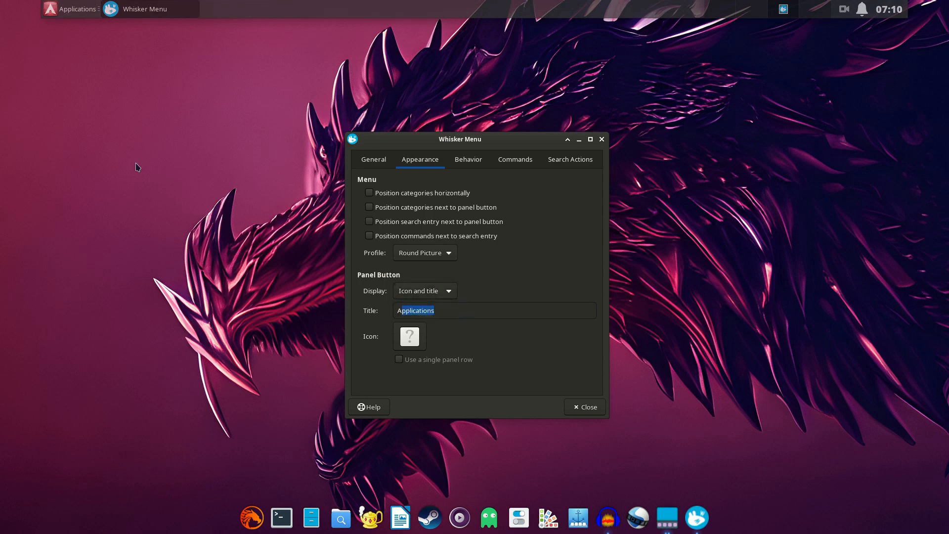
- Replace the panel button's title with "MENU" as a trial, and clear the title completely
double_click(452, 312)
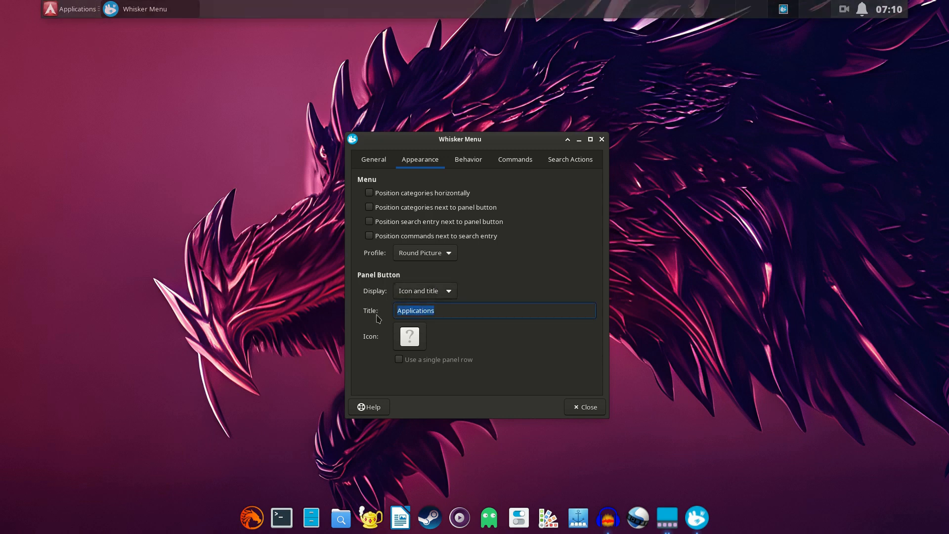
key("BackSpace")
type("M")
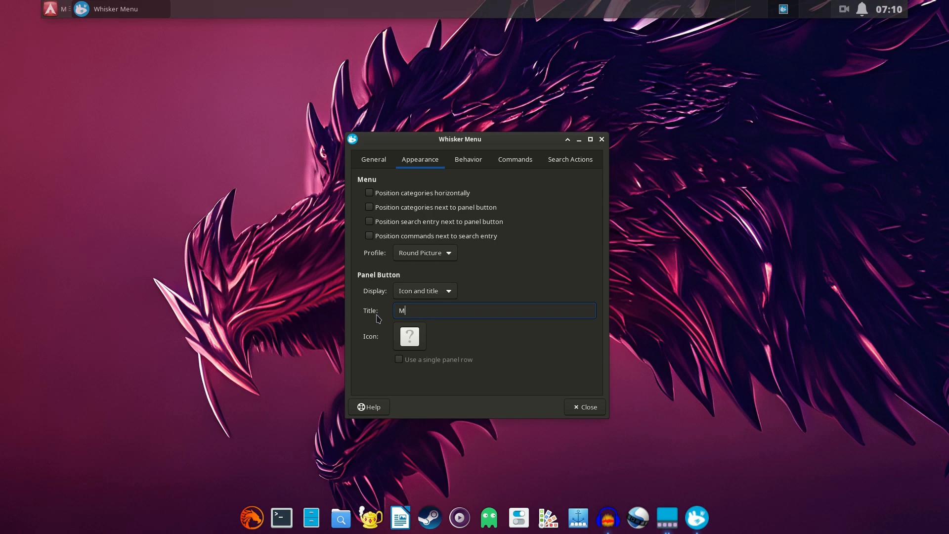
type("ENU")
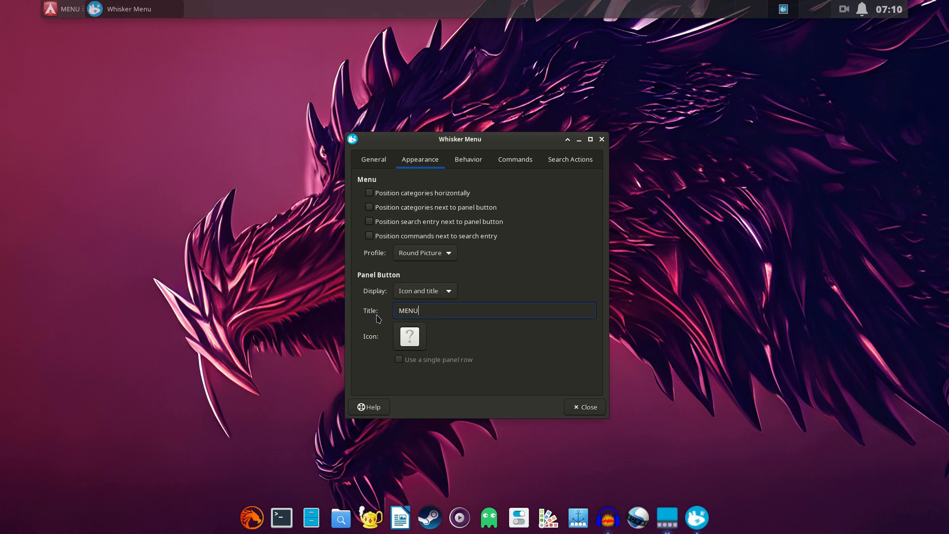
key("BackSpace")
key("BackSpace")
key("BackSpace")
key("BackSpace")
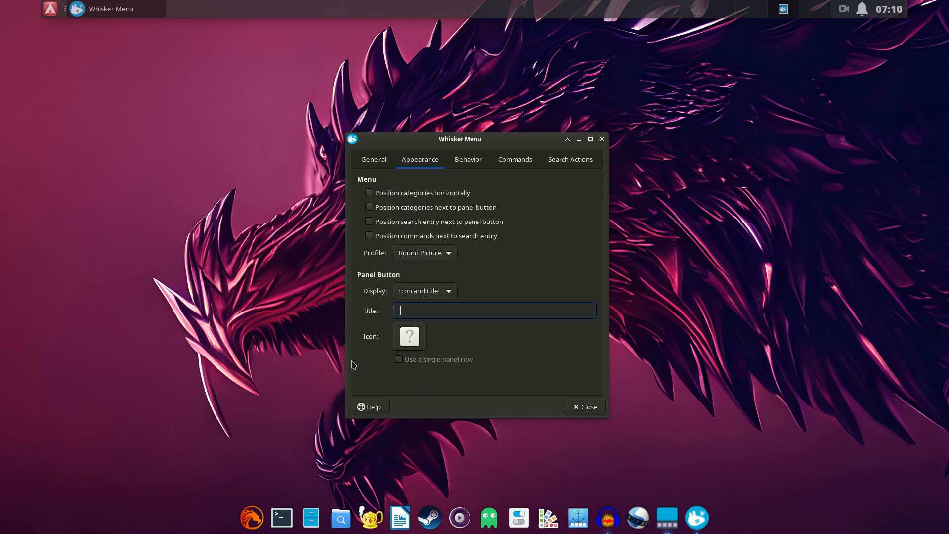
left_click(50, 9)
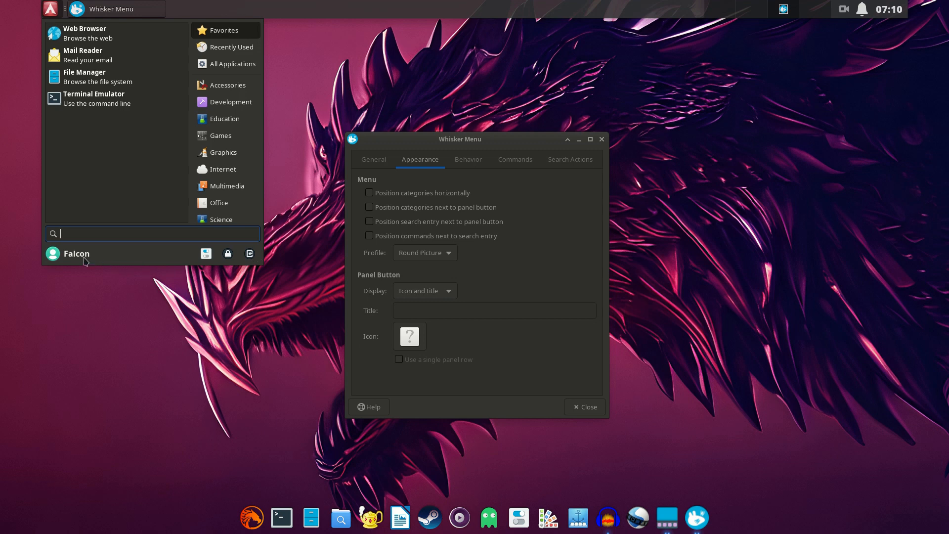
left_click(307, 220)
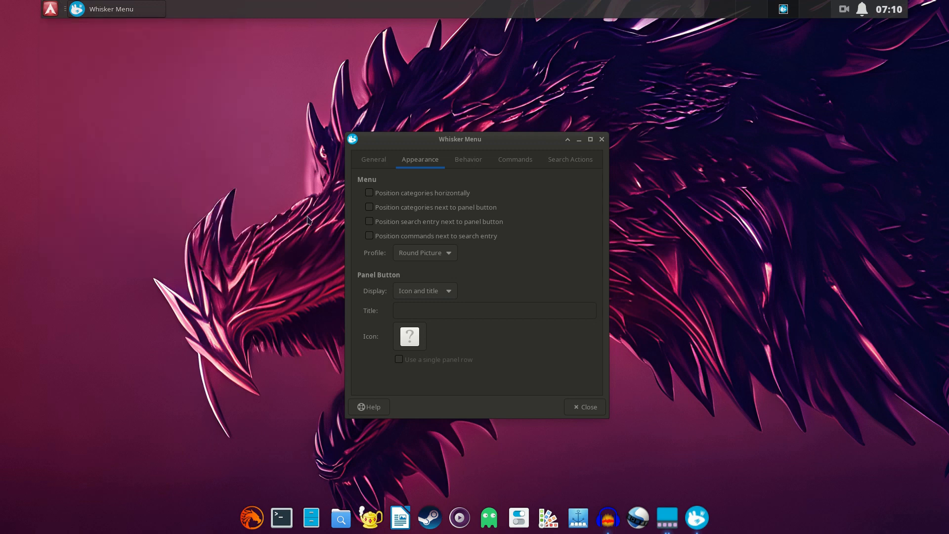
left_click(421, 260)
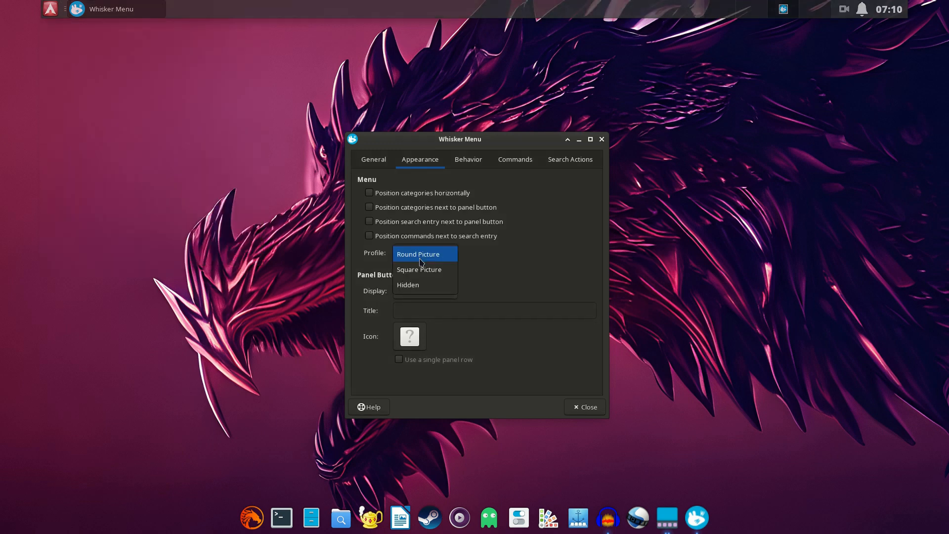
left_click(417, 285)
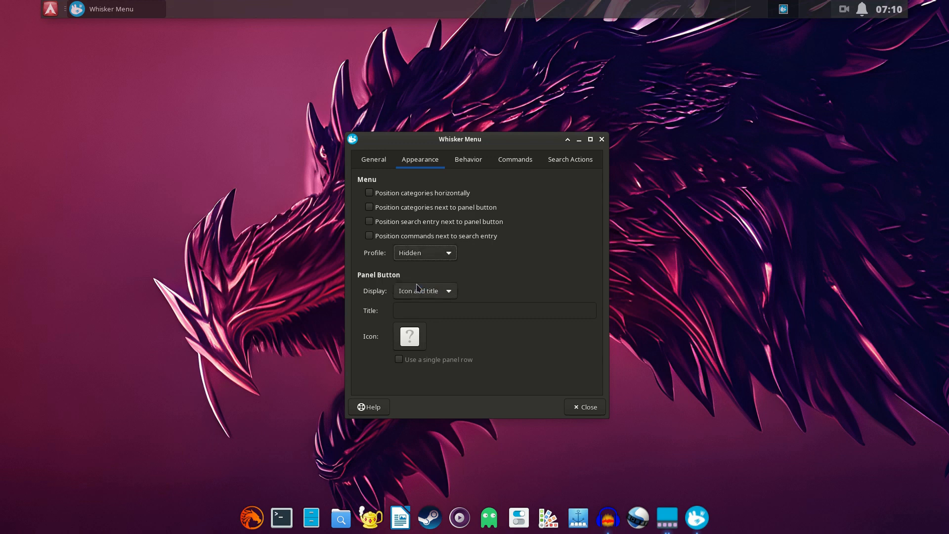
left_click(50, 9)
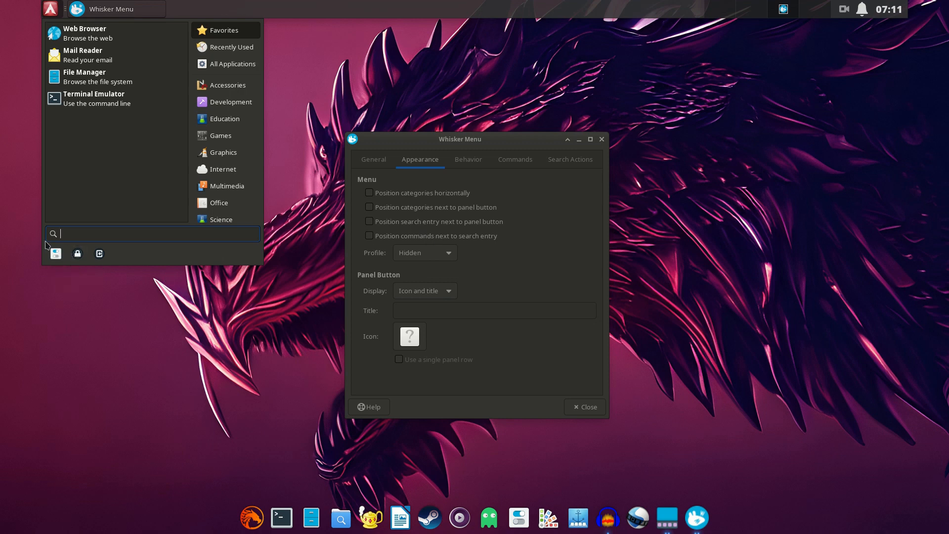
left_click(488, 259)
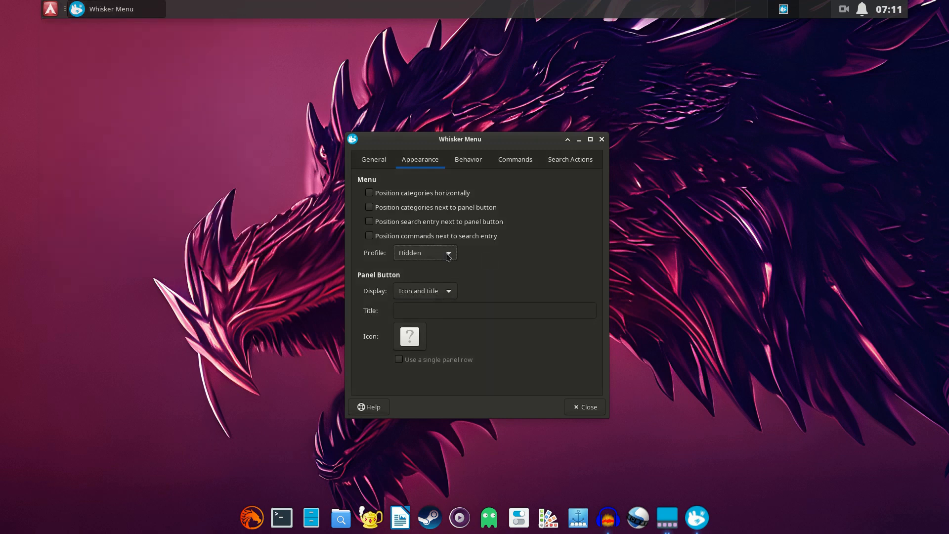
- Position the commands next to the search entry and the categories next to the panel button, checking the menu after each change
left_click(368, 236)
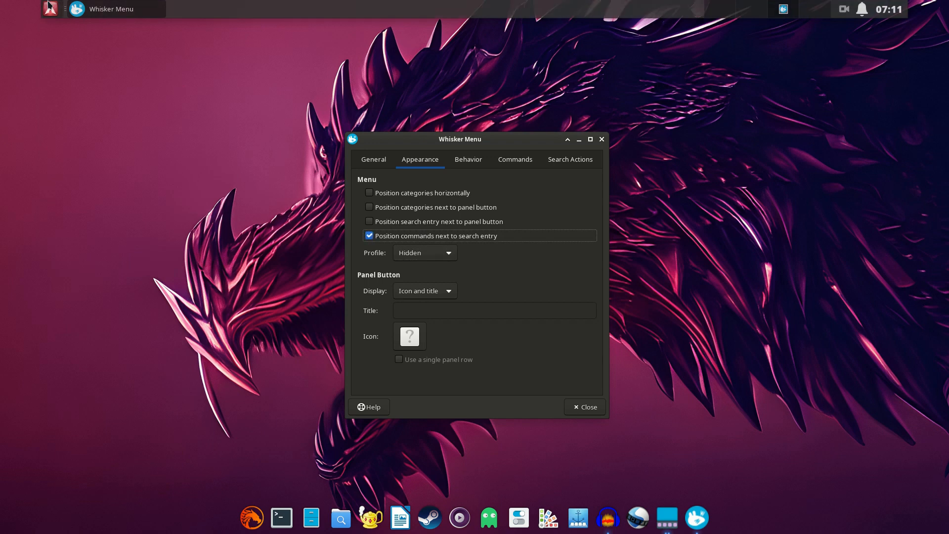
left_click(49, 5)
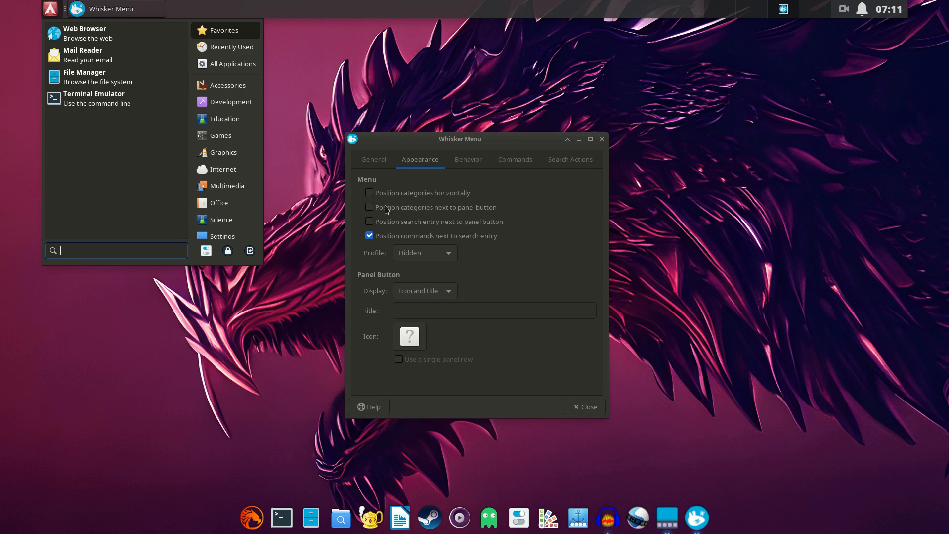
left_click(369, 207)
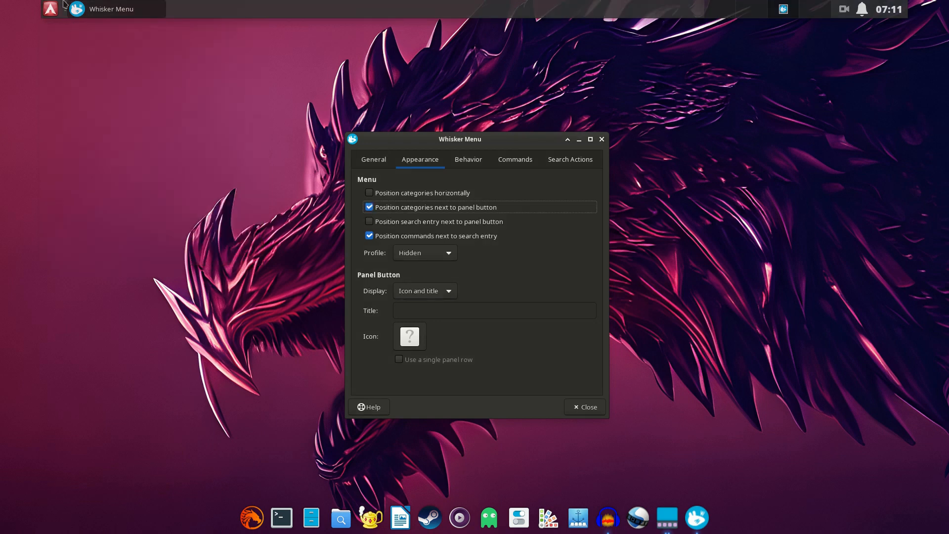
left_click(53, 14)
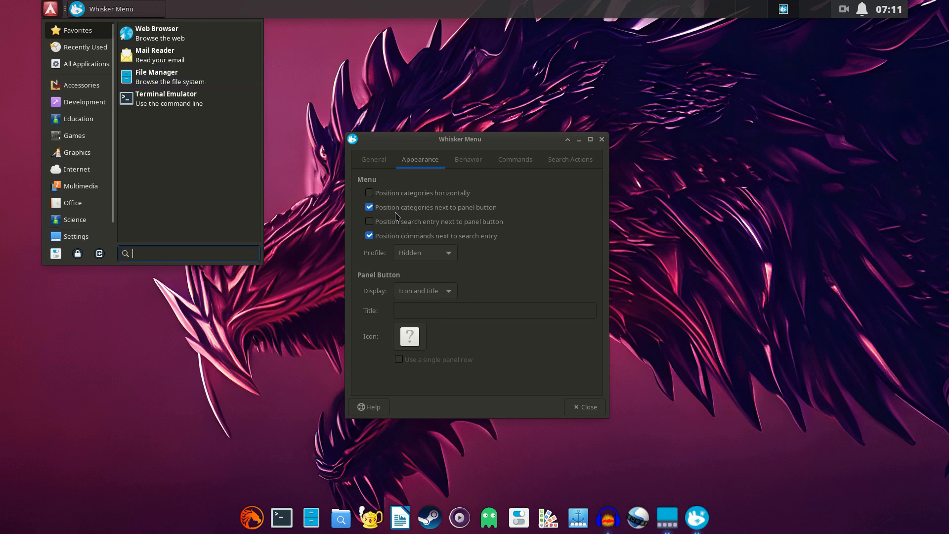
- Try positioning the search entry next to the panel button, check the menu, and turn the option back off
left_click(374, 225)
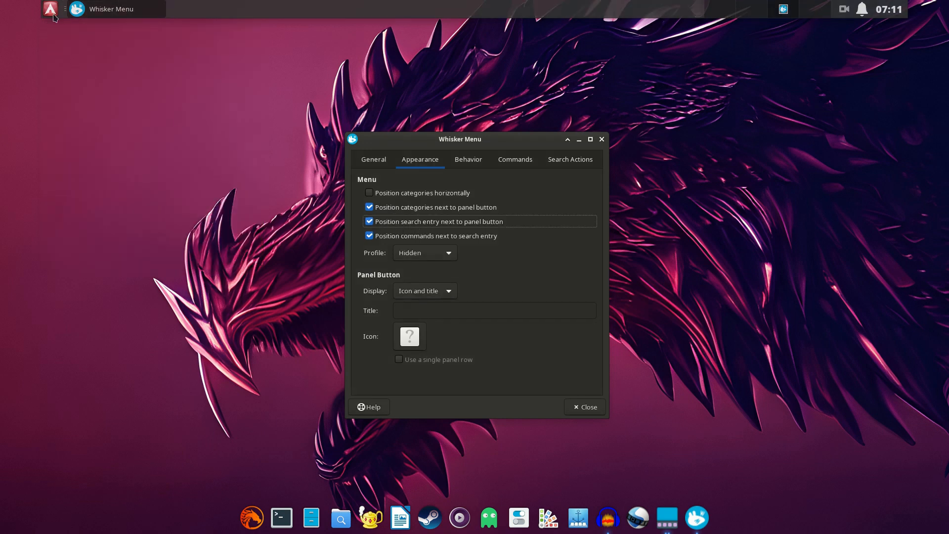
left_click(54, 15)
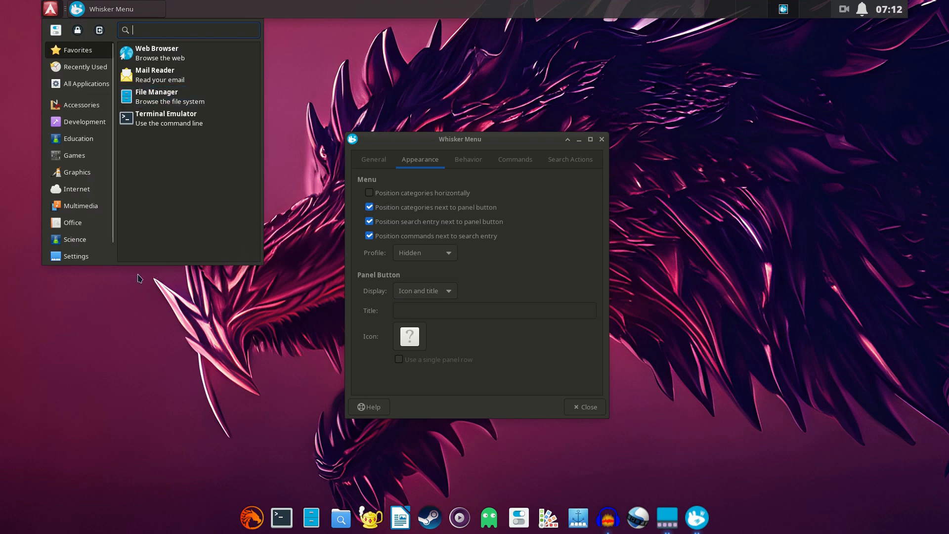
left_click(370, 221)
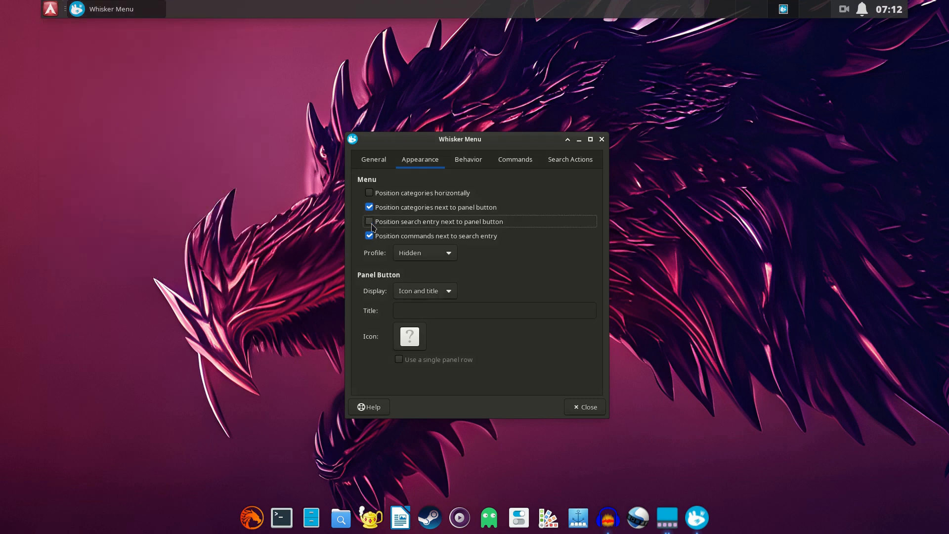
- Open the Whisker Menu and enlarge its window by its corner, about a third wider and slightly taller
left_click(56, 17)
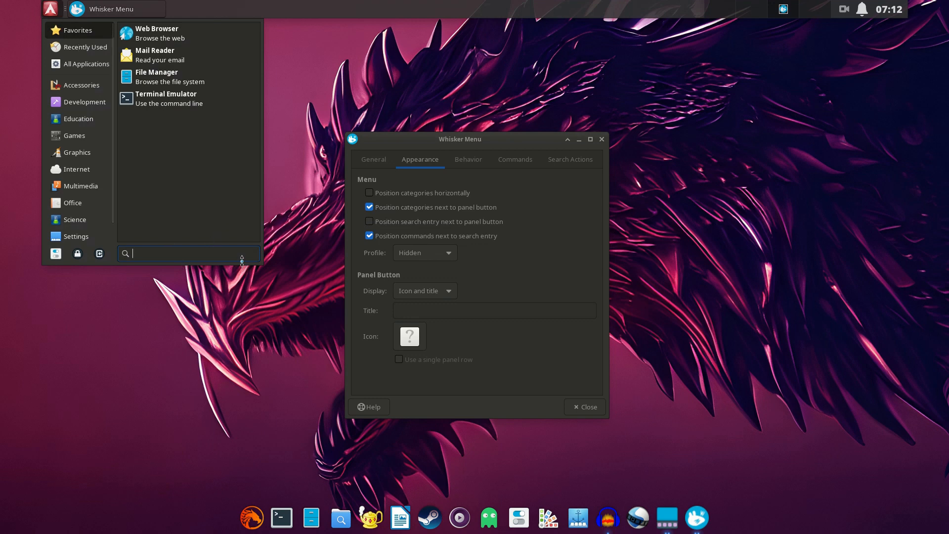
left_click(265, 269)
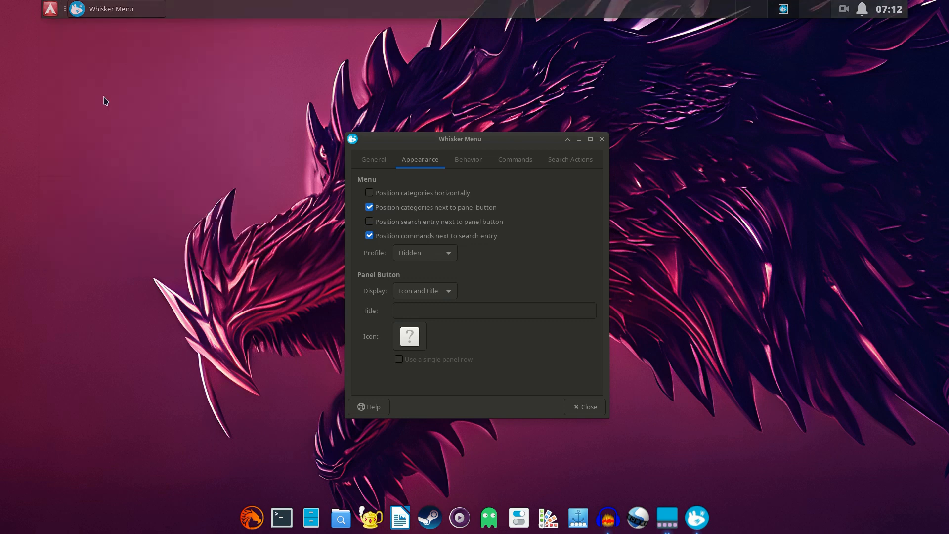
left_click(50, 14)
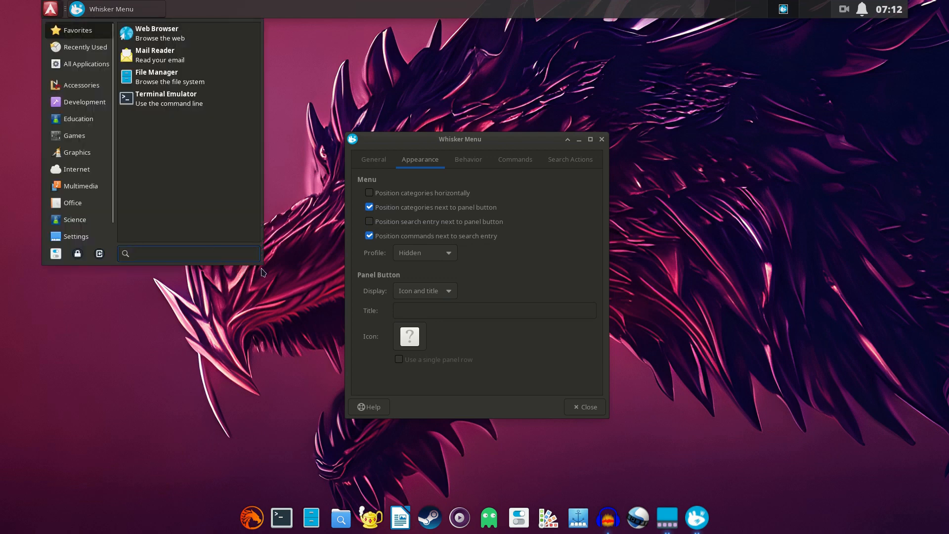
left_click_drag(258, 258, 329, 286)
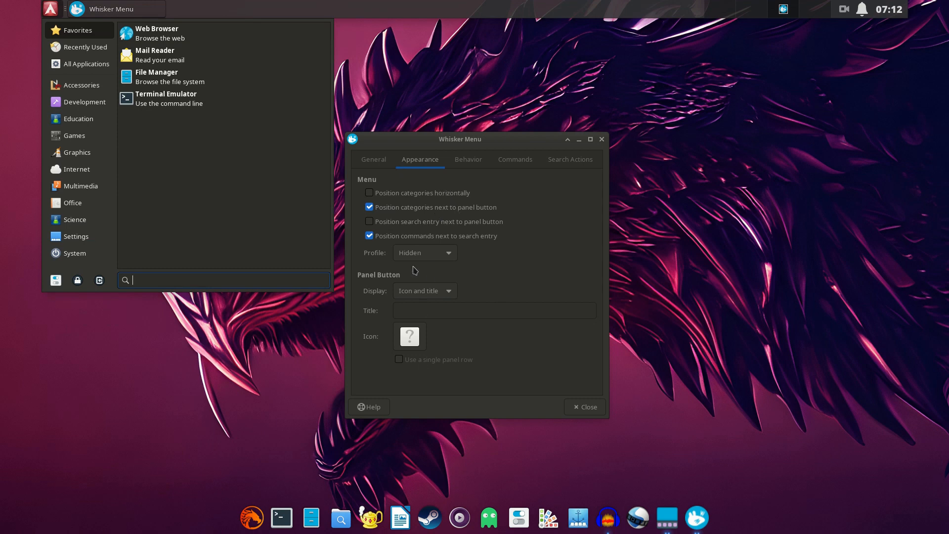
- Set the Whisker Menu's default category to Recently Used in its behavior settings
left_click(467, 160)
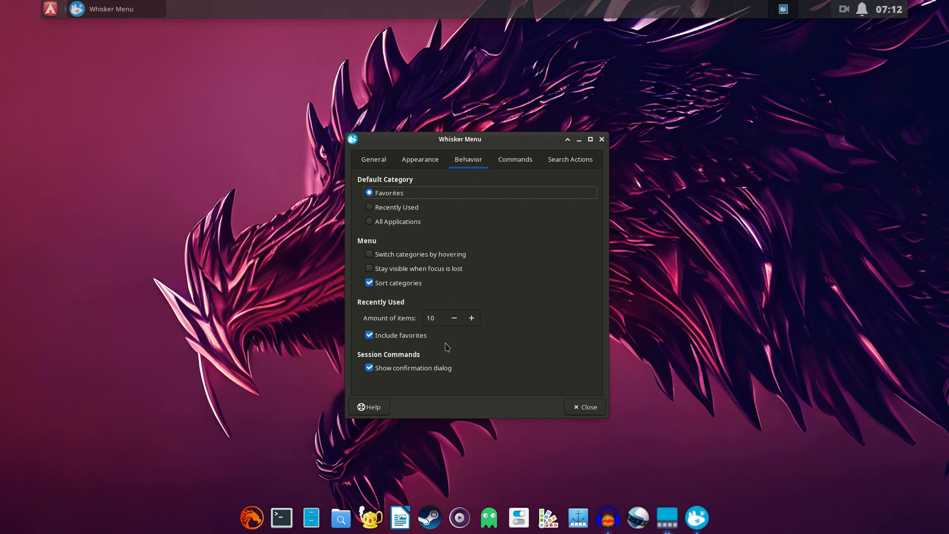
left_click(398, 209)
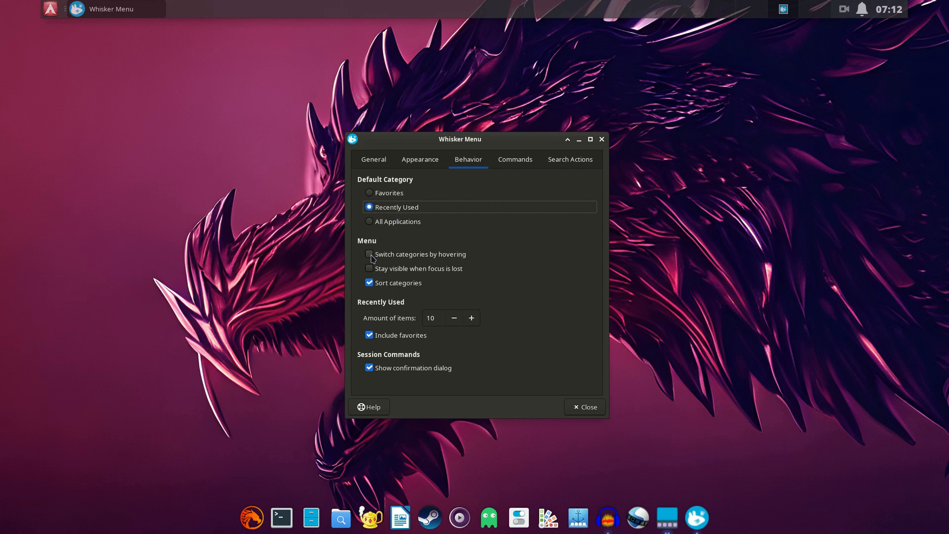
- Turn on switching categories by hovering, try it in the Whisker Menu, and set the default category to All Applications
left_click(51, 10)
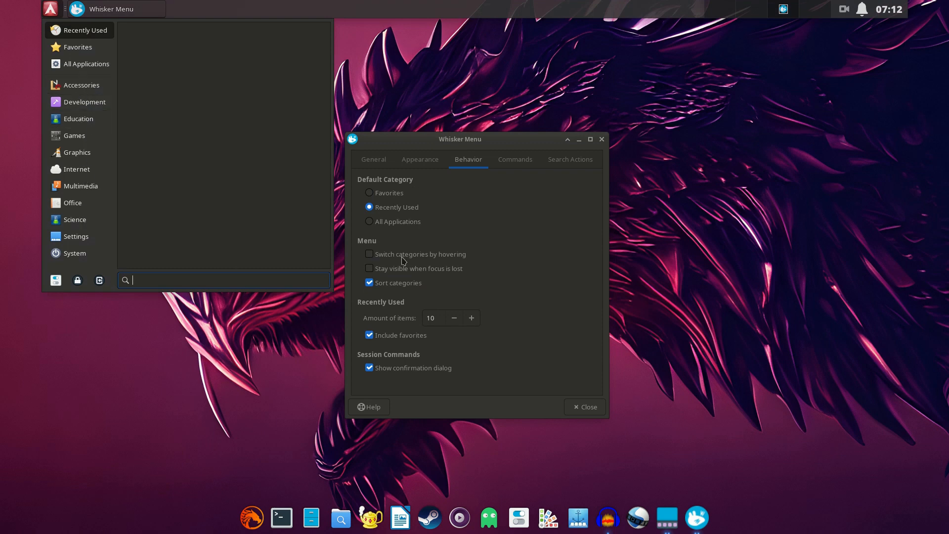
left_click(419, 244)
left_click(369, 254)
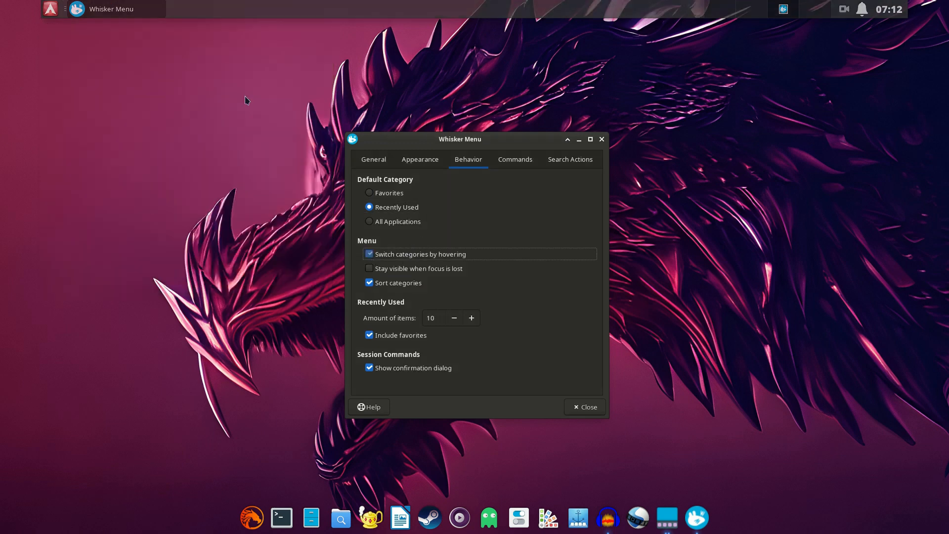
left_click(49, 9)
mouse_move(78, 149)
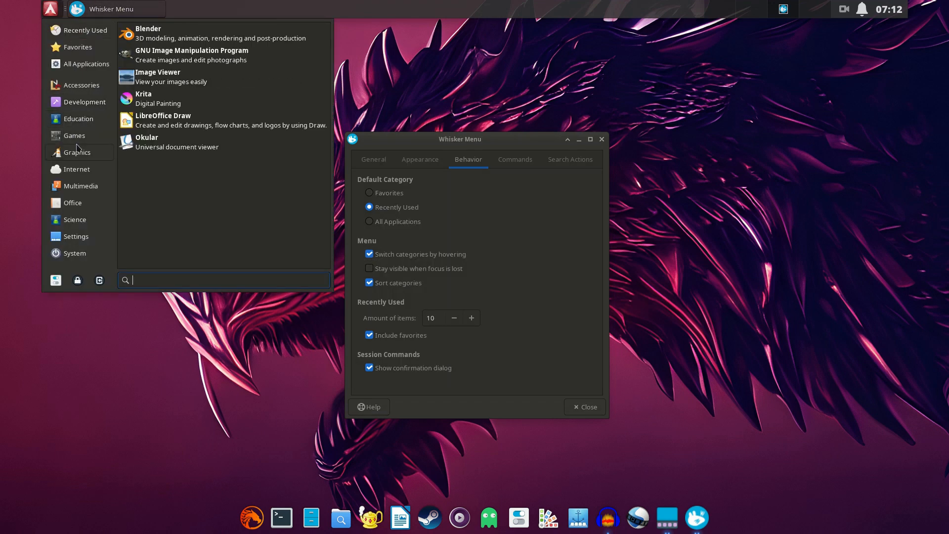
mouse_move(69, 220)
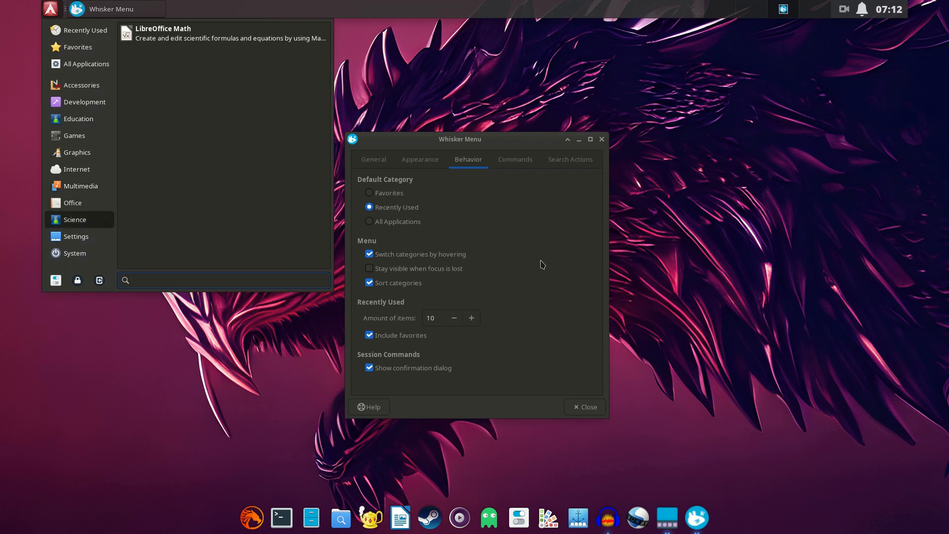
left_click(465, 222)
left_click(465, 222)
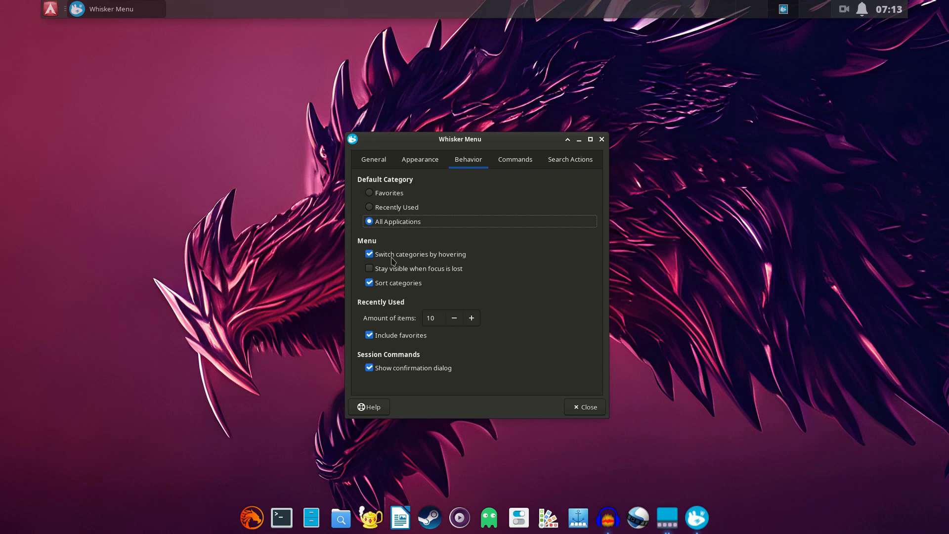
- Review the Whisker Menu's command settings, including the Log Out... command, and open and cancel the log-out dialog from the menu
left_click(515, 160)
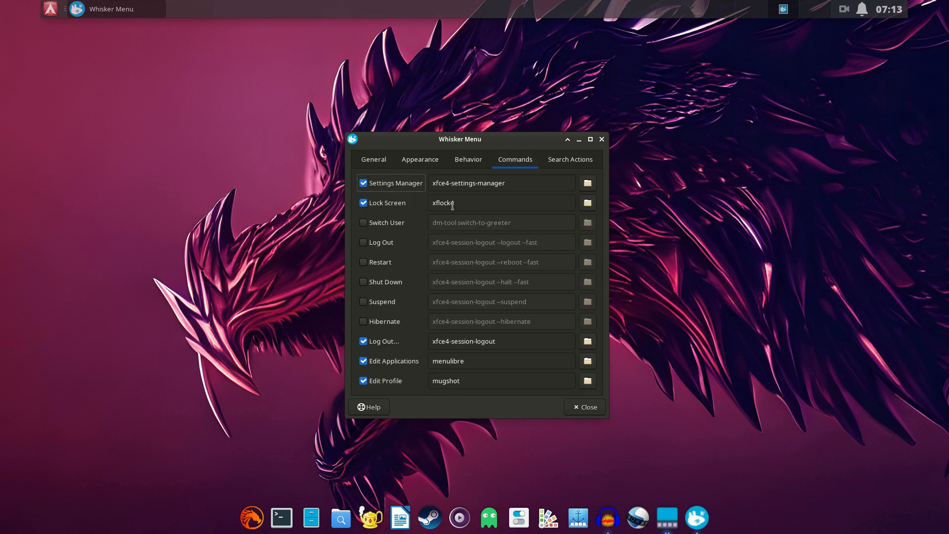
left_click(50, 9)
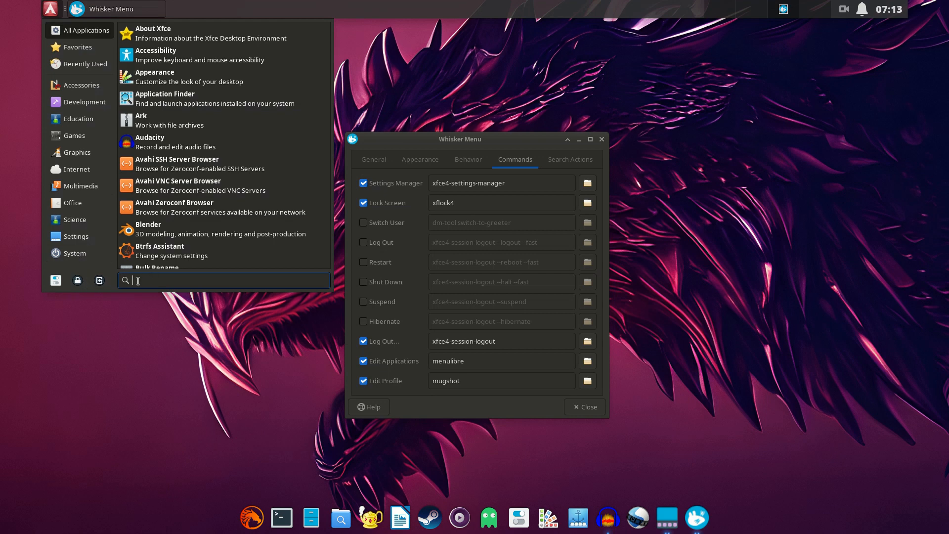
left_click(100, 280)
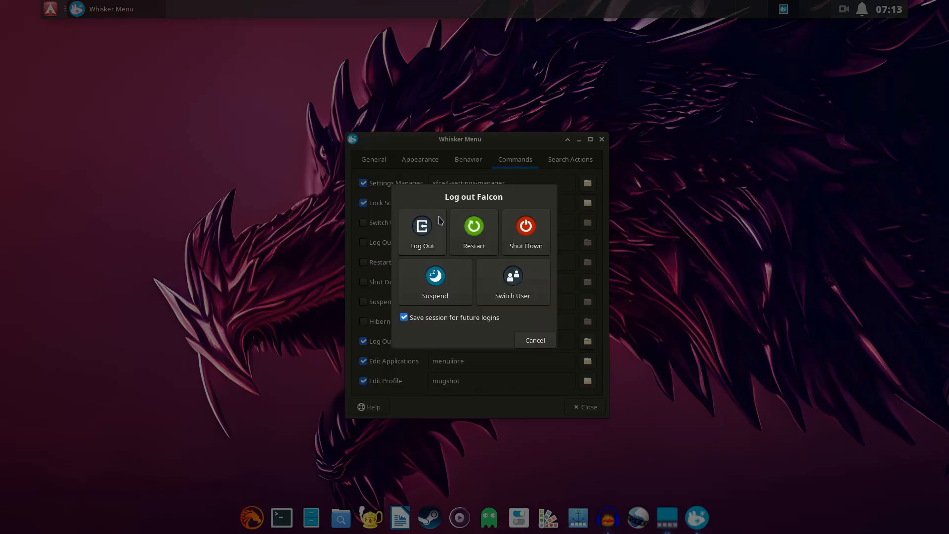
left_click(527, 348)
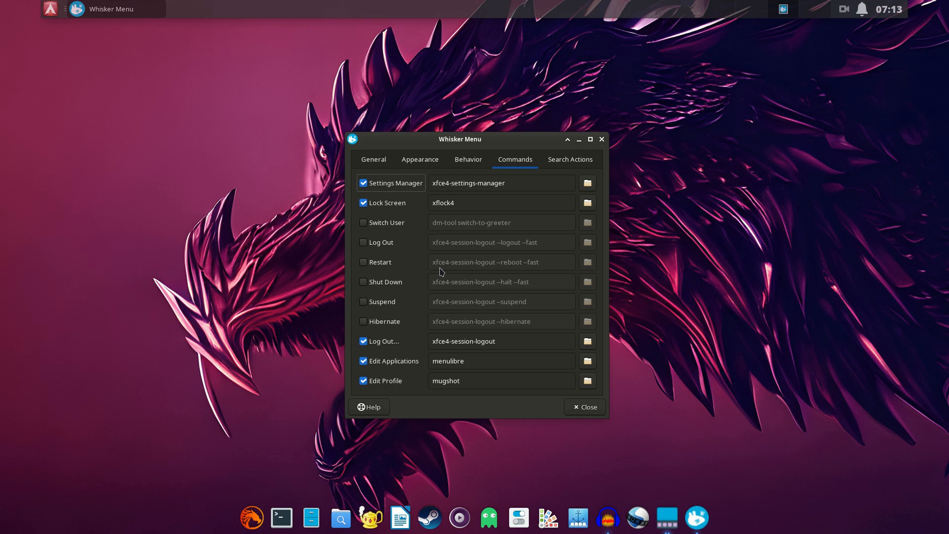
left_click_drag(510, 343, 418, 341)
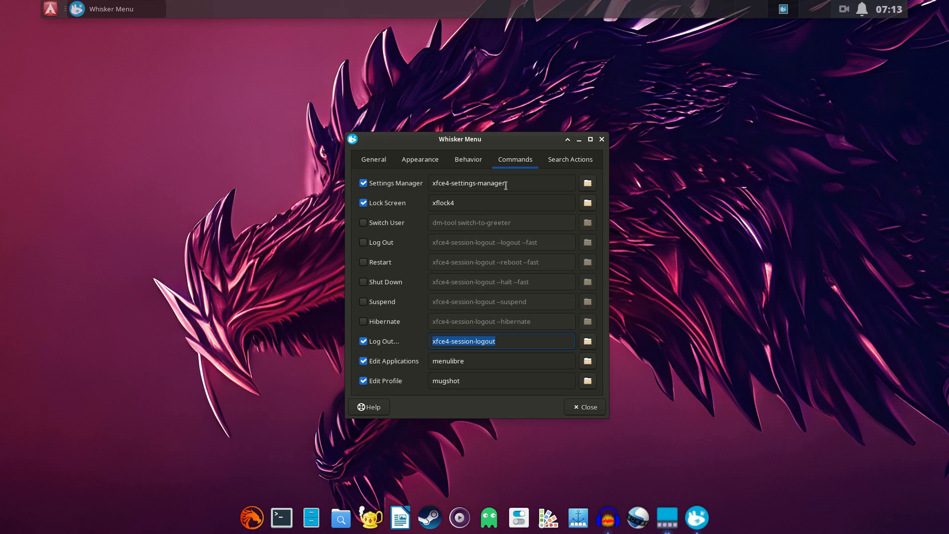
- Look through the Whisker Menu's search actions, general and appearance settings, and check the menu's current look
left_click(561, 161)
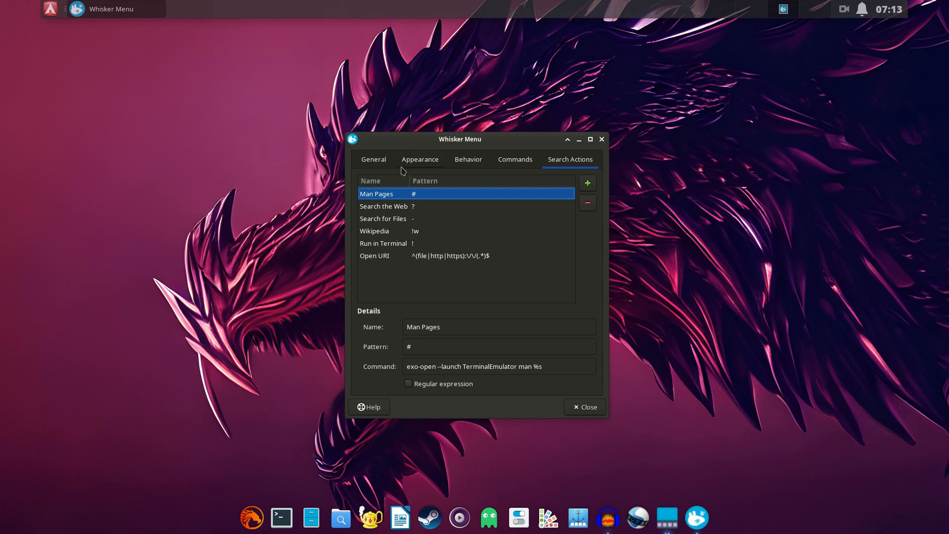
left_click(377, 166)
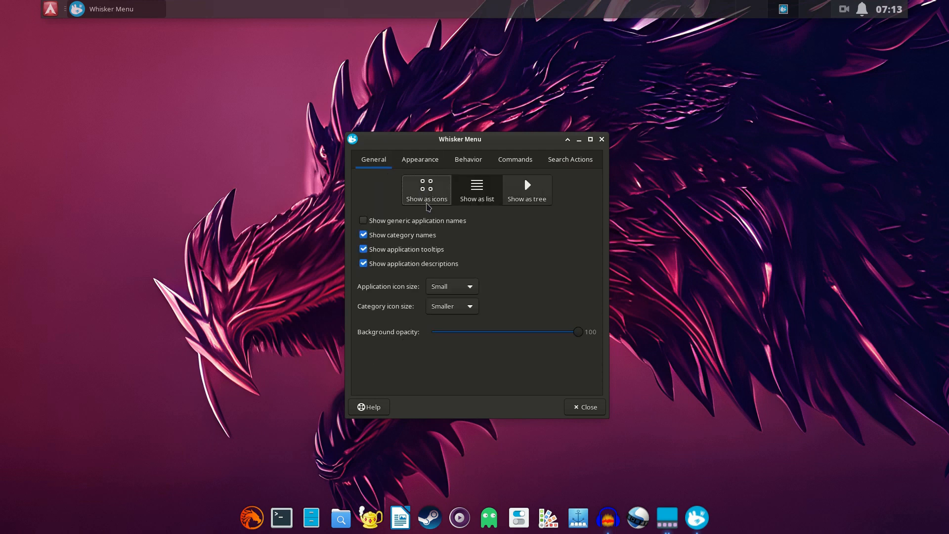
left_click(57, 7)
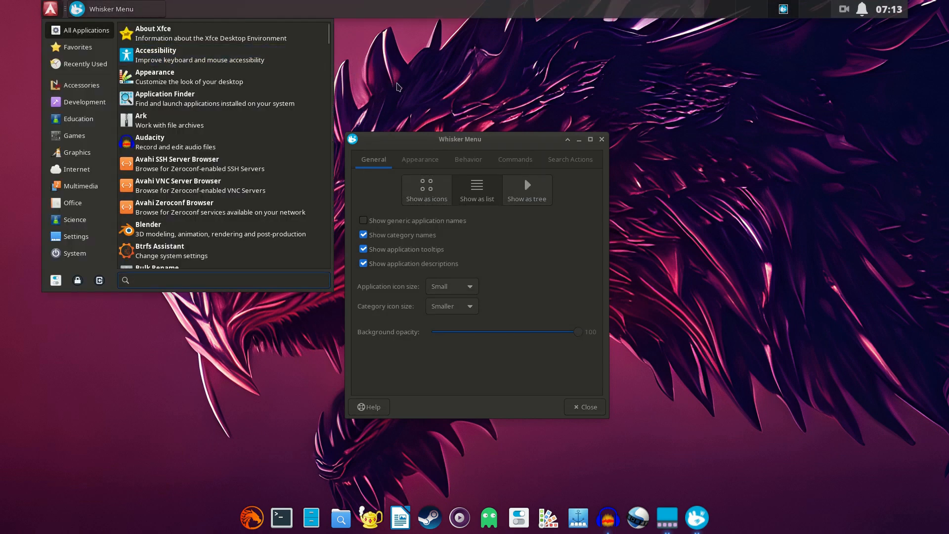
left_click(428, 85)
left_click(413, 162)
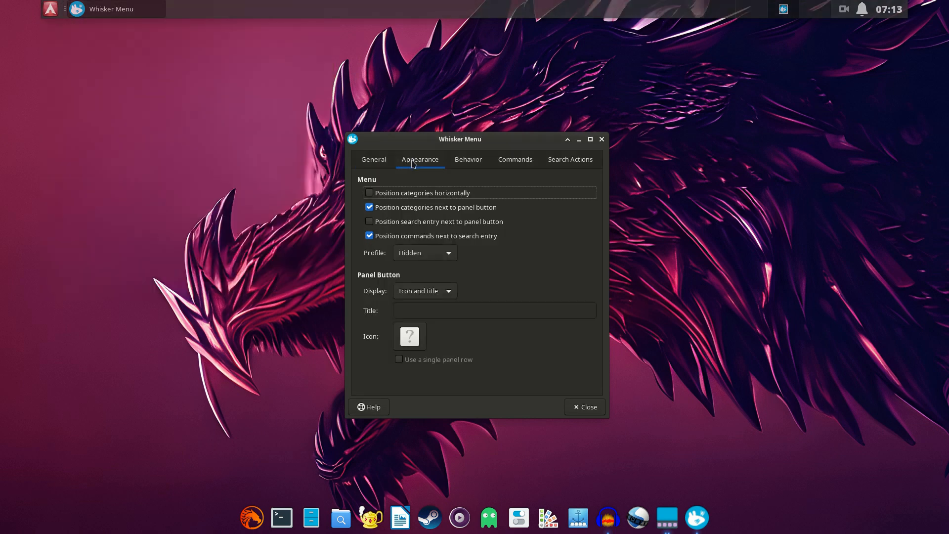
- Check the menu's Favorites list and set the Whisker Menu's background opacity to 75
left_click(380, 165)
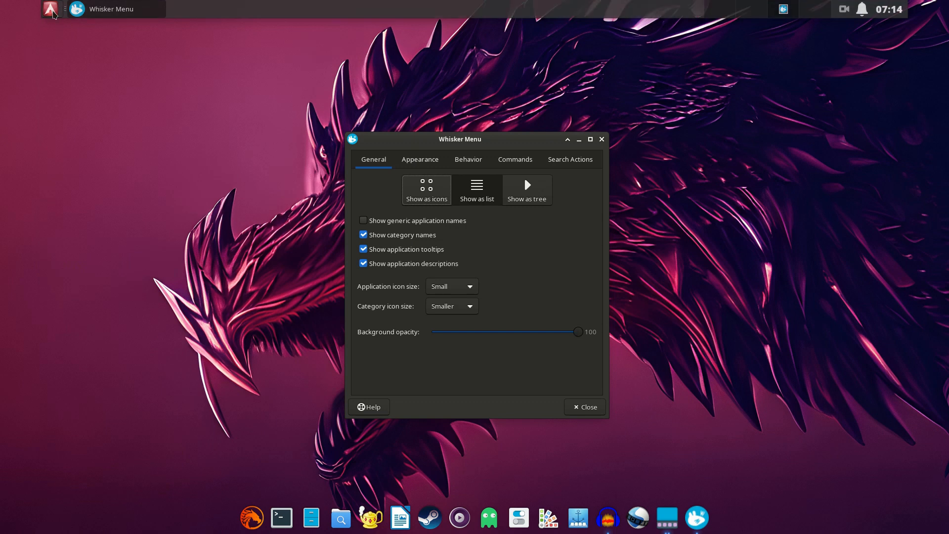
left_click(50, 9)
left_click(77, 170)
left_click(78, 47)
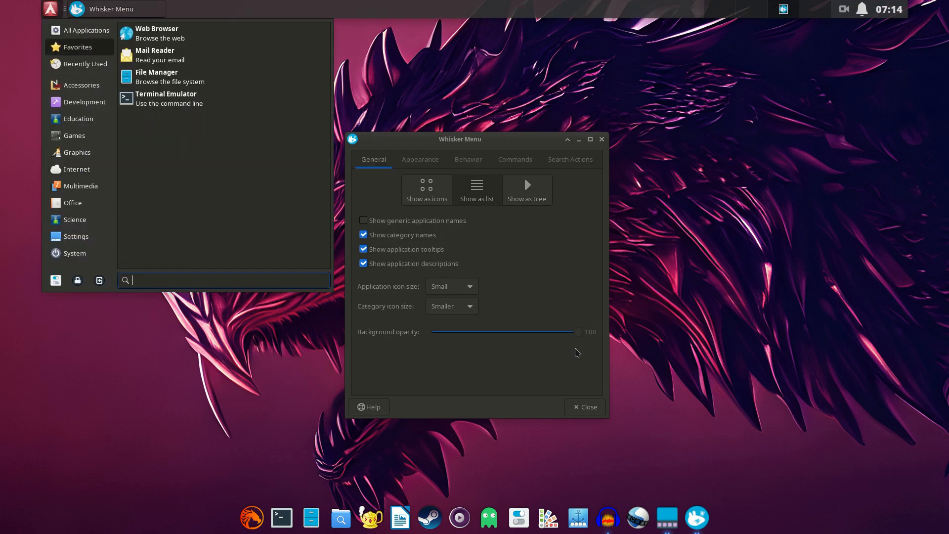
left_click(577, 352)
left_click_drag(579, 337, 536, 334)
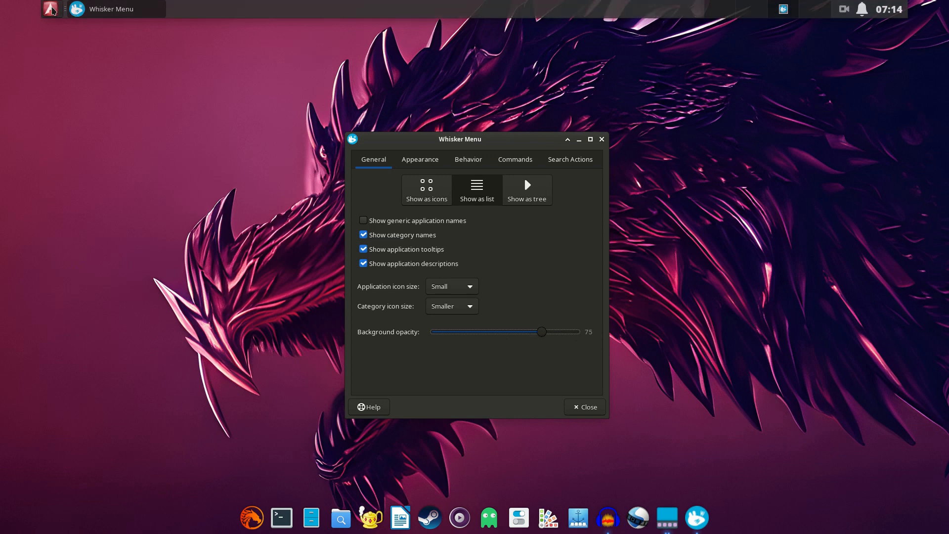
- Browse several categories in the Whisker Menu to inspect its transparency, and close the Whisker Menu settings
left_click(51, 9)
left_click(56, 102)
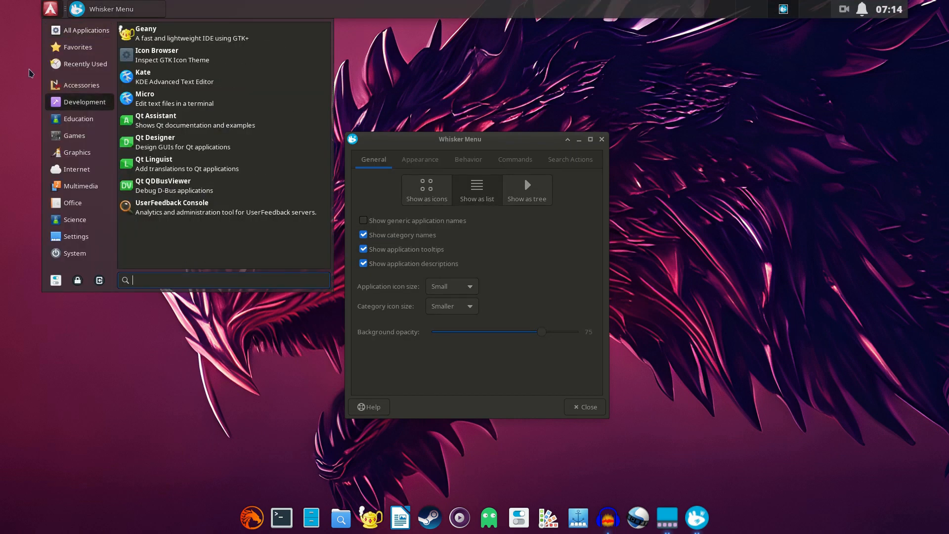
left_click(79, 235)
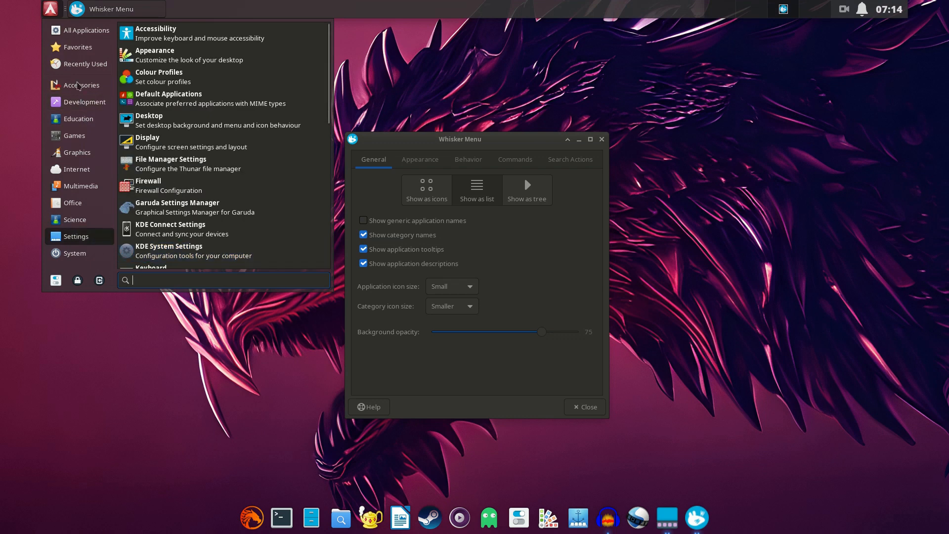
left_click(74, 47)
left_click(69, 221)
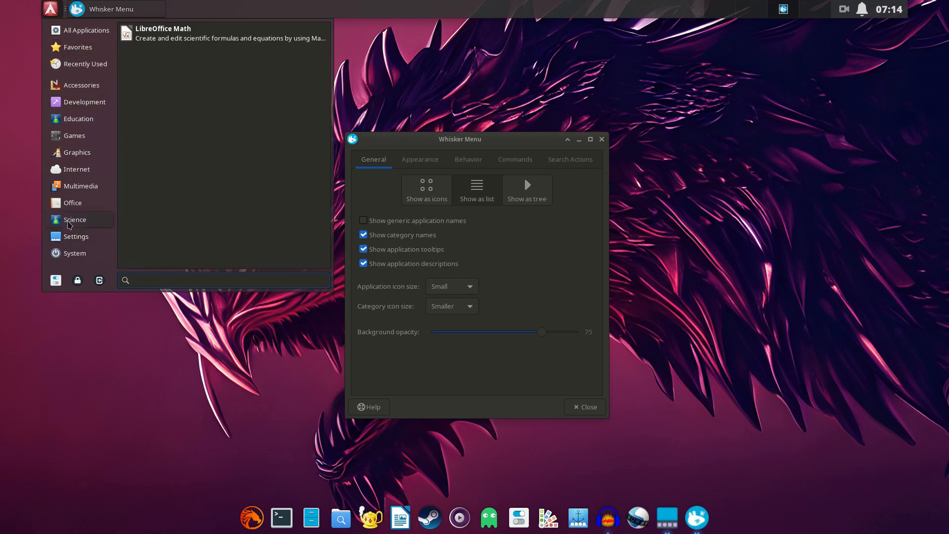
left_click(260, 343)
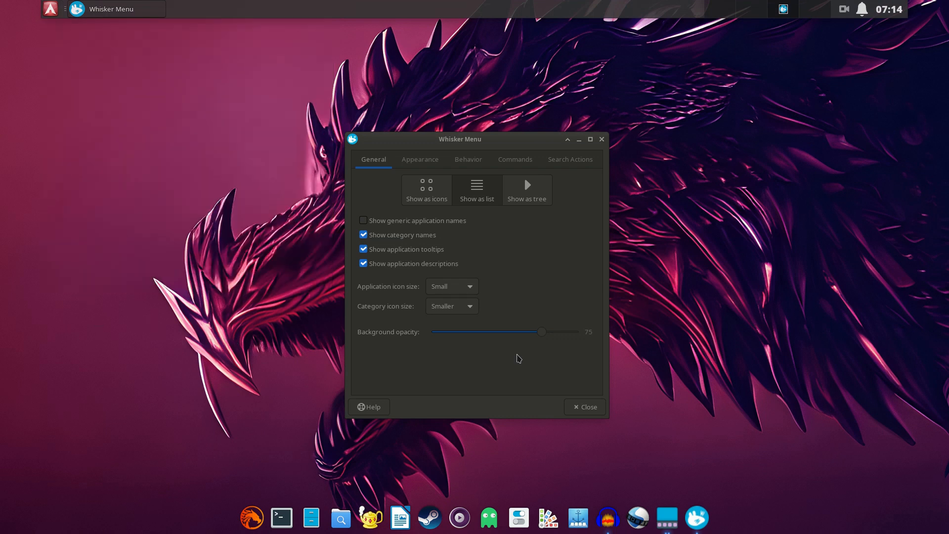
left_click(583, 409)
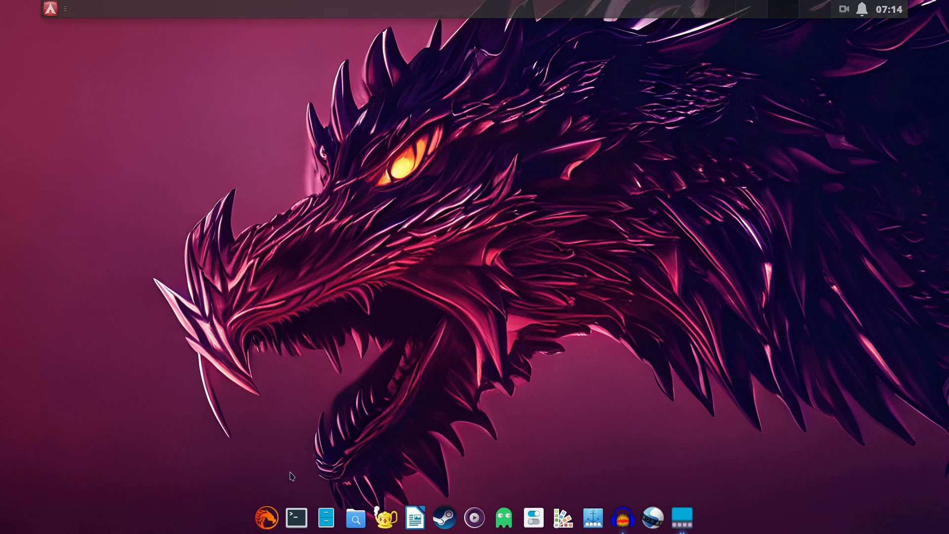
- Open the home folder in Thunar, minimize it, and open the properties of the panel's Window Buttons
left_click(323, 517)
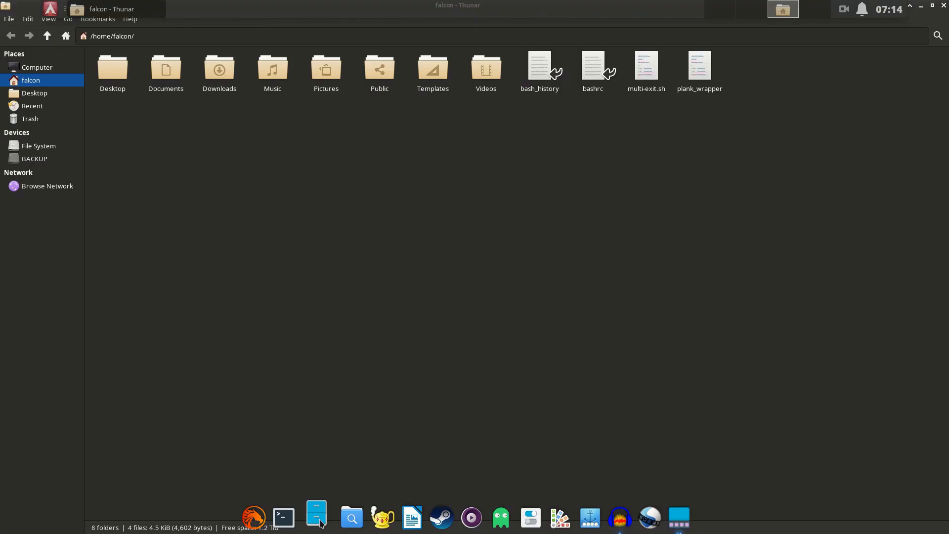
left_click(921, 6)
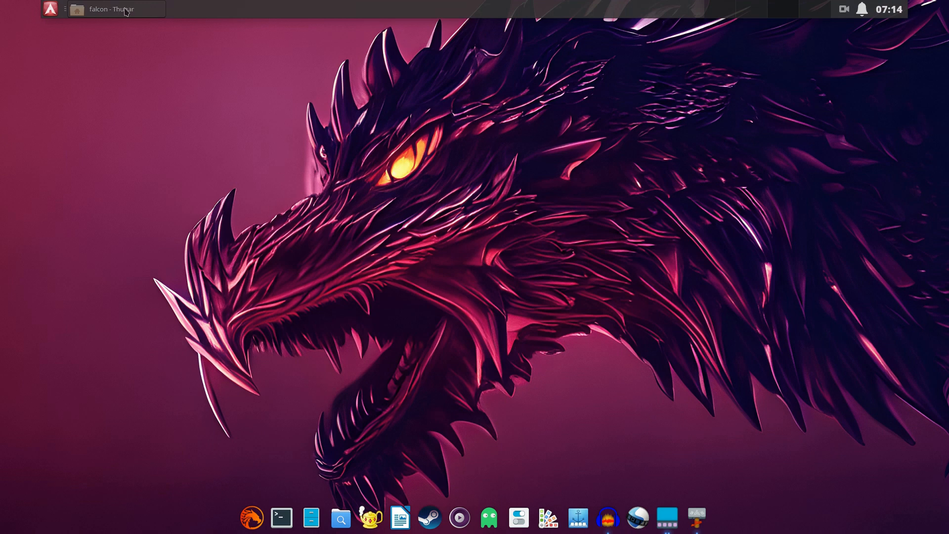
right_click(67, 12)
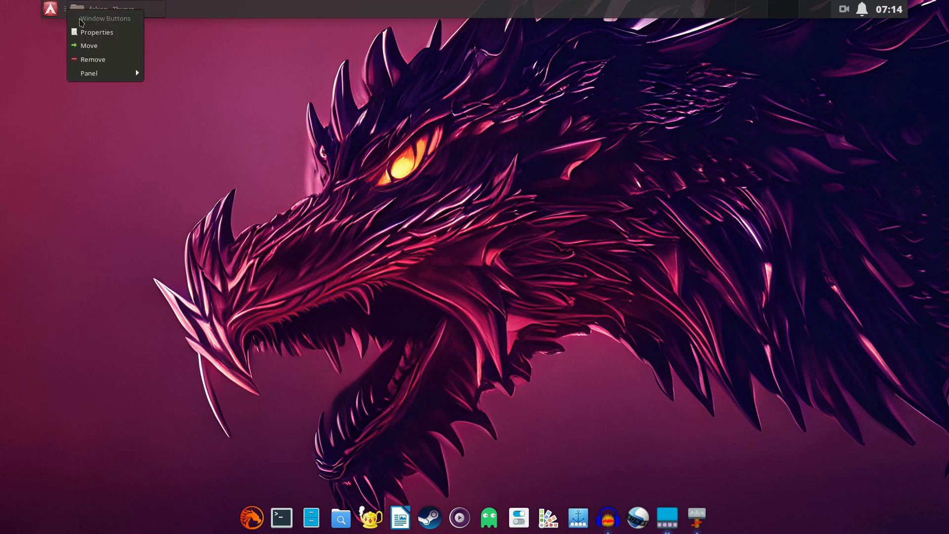
left_click(96, 34)
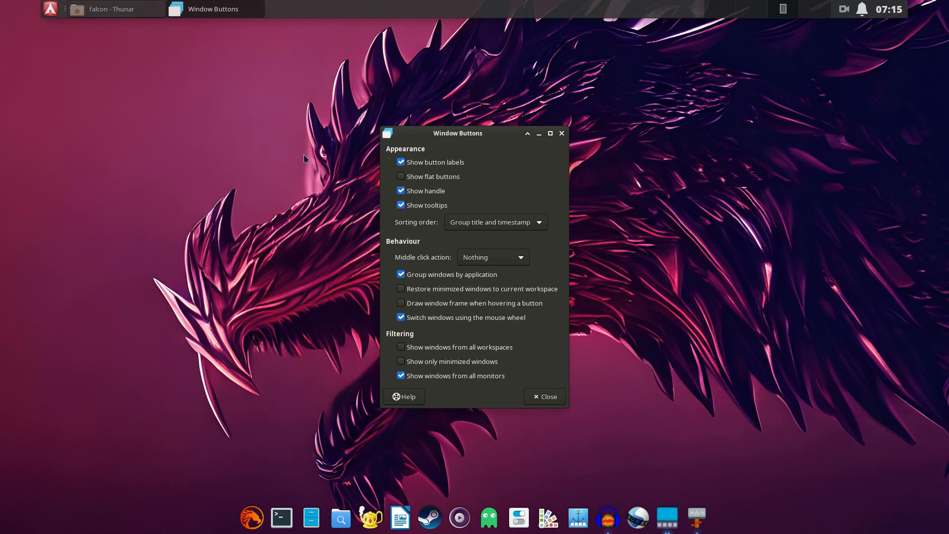
- Try hiding the window buttons' handle and show it again, and turn off the button labels
left_click(402, 192)
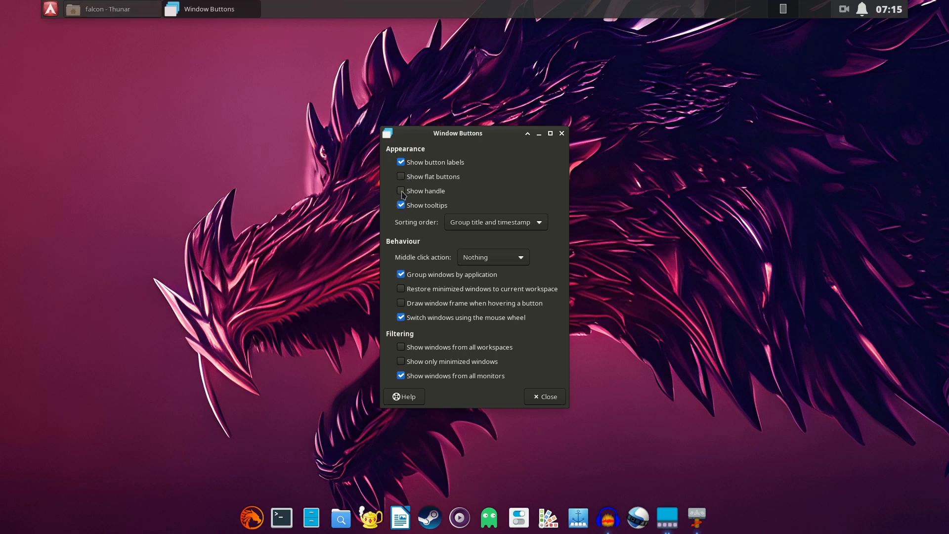
left_click(401, 192)
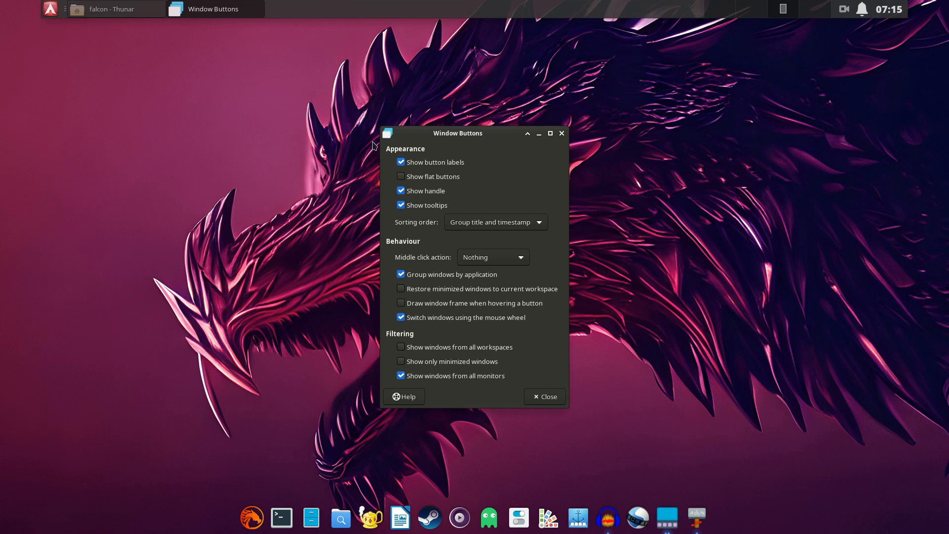
left_click(401, 163)
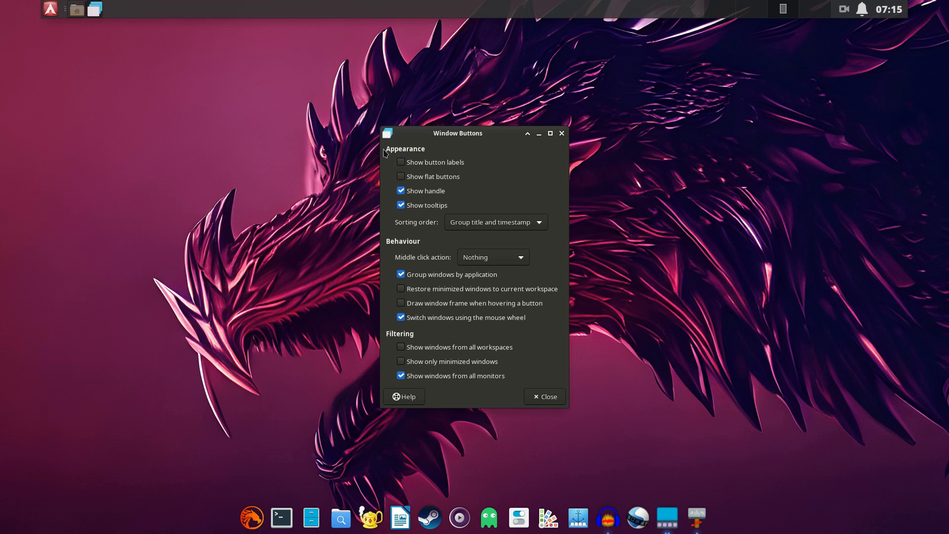
left_click(401, 163)
left_click(401, 162)
left_click(406, 180)
- Set the window buttons' middle click action to Close Window, test it on the Thunar window, and close the properties
left_click(482, 262)
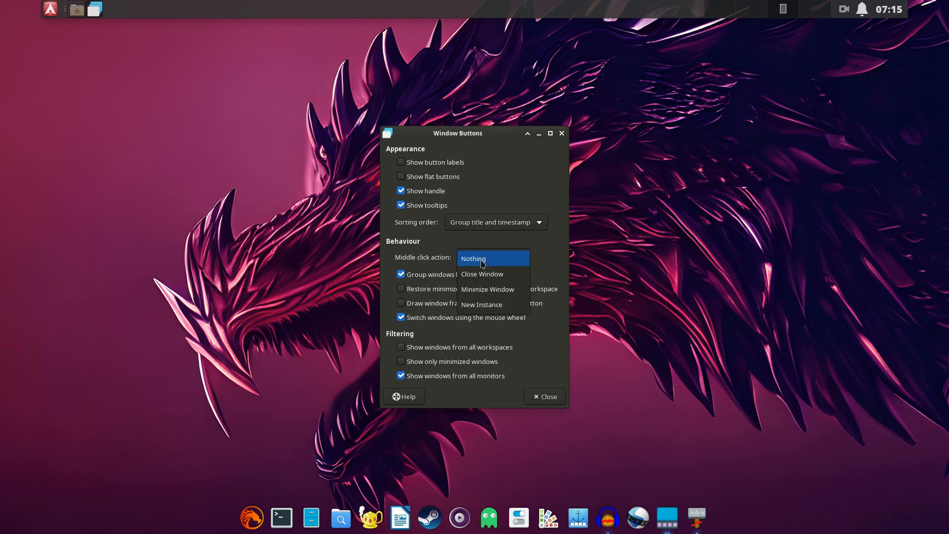
left_click(482, 275)
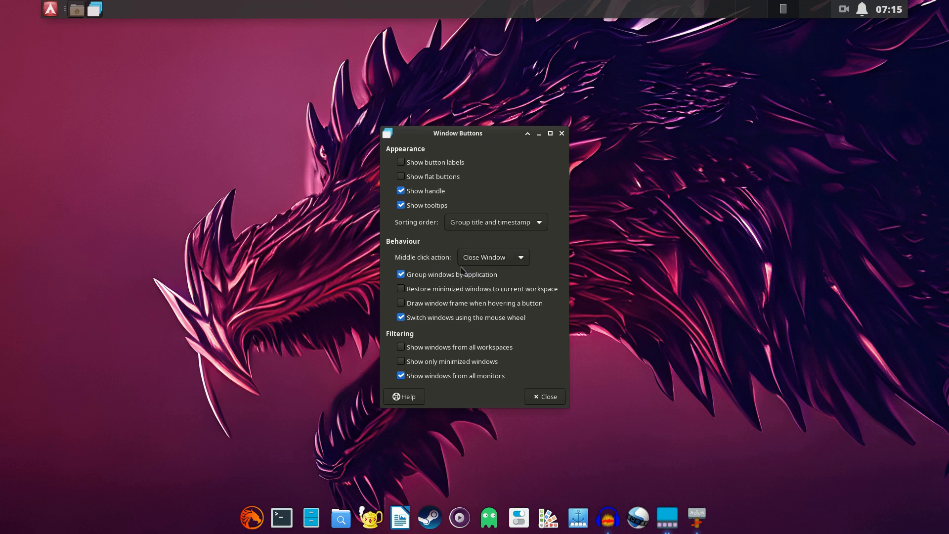
middle_click(80, 15)
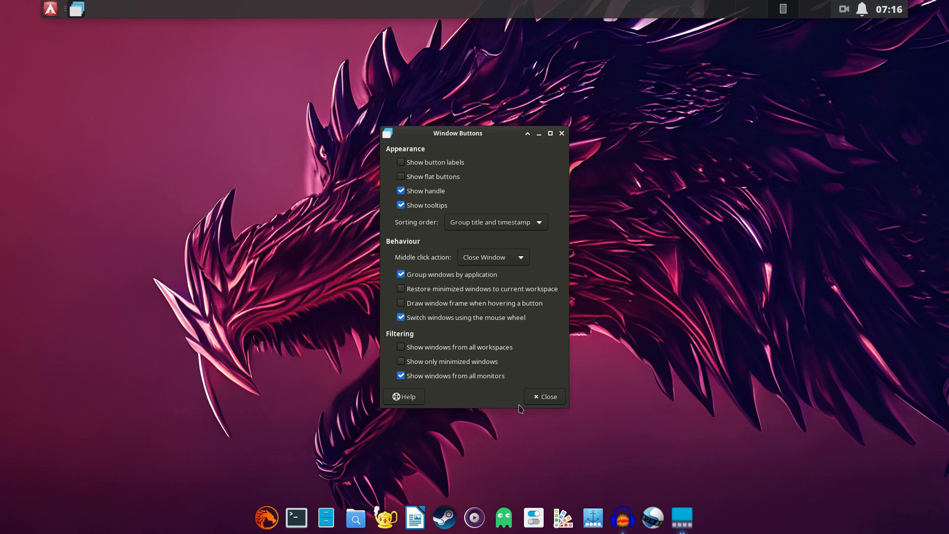
left_click(542, 398)
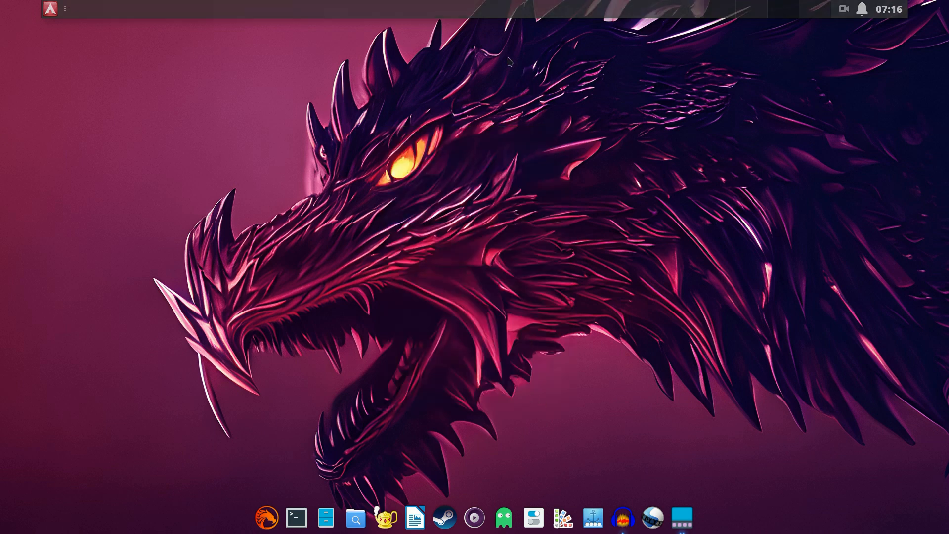
- Switch through the four workspaces with the panel's workspace switcher
left_click(749, 9)
left_click(726, 9)
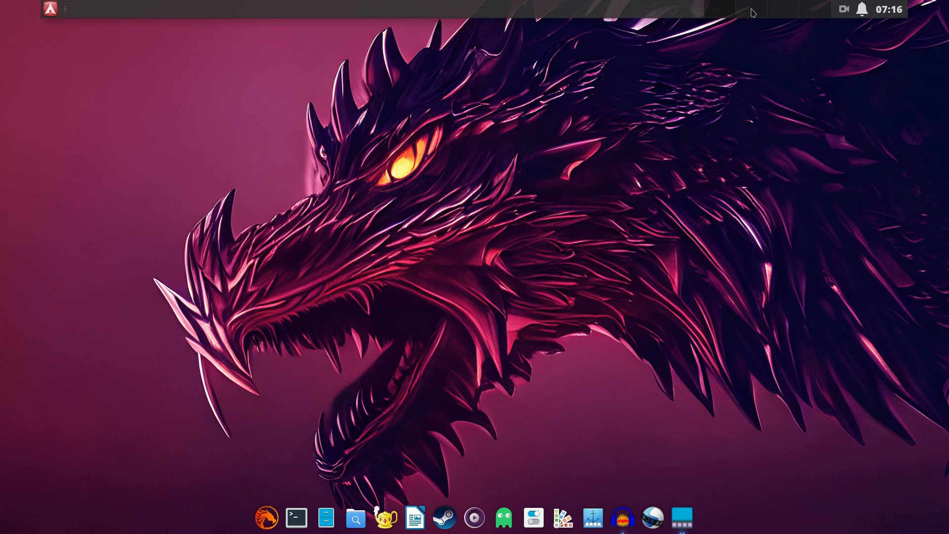
left_click(751, 10)
left_click(781, 11)
left_click(807, 10)
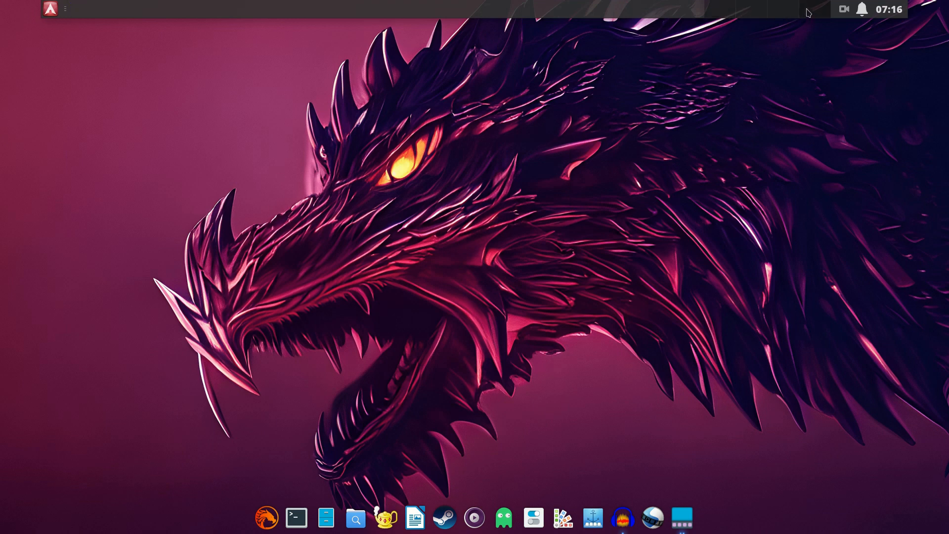
- Open the workspace settings, reduce the number of workspaces to 2, check the margins, and close the settings
left_click(777, 12)
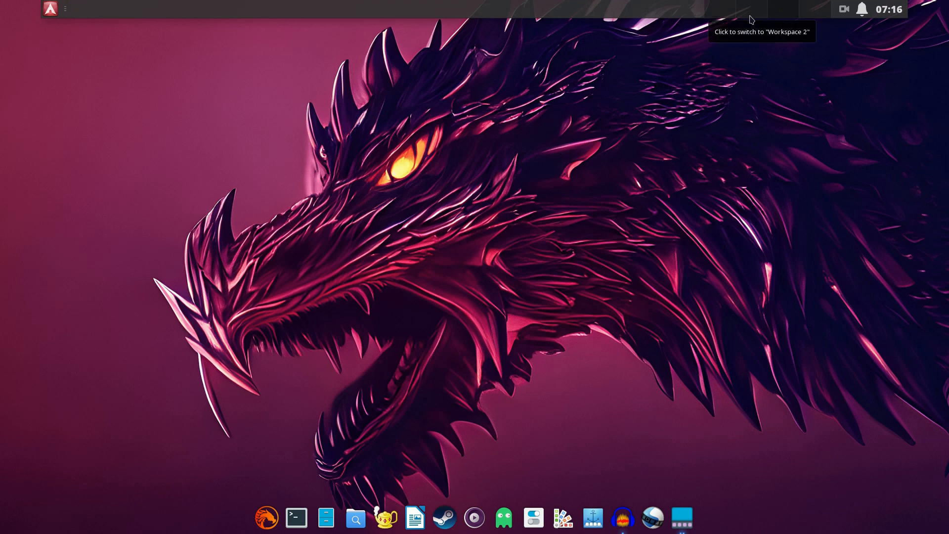
right_click(750, 17)
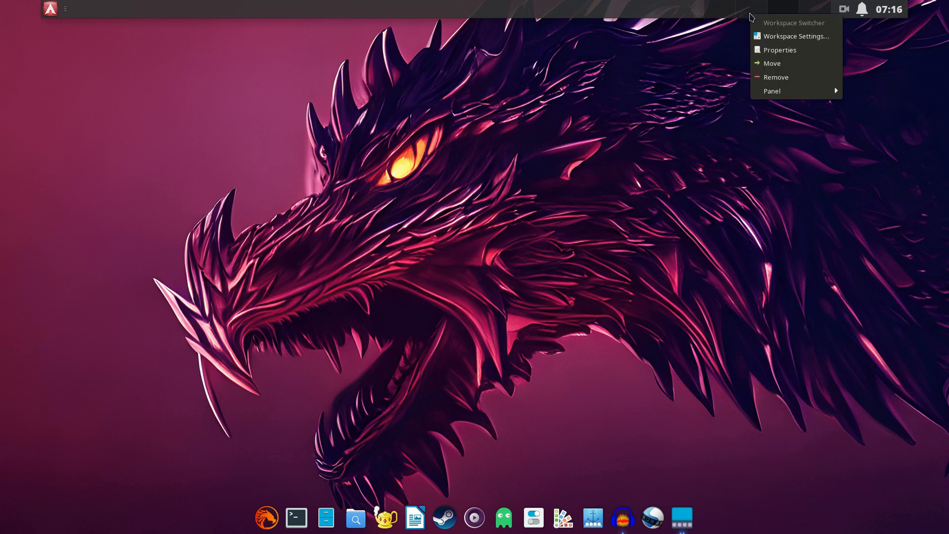
left_click(770, 36)
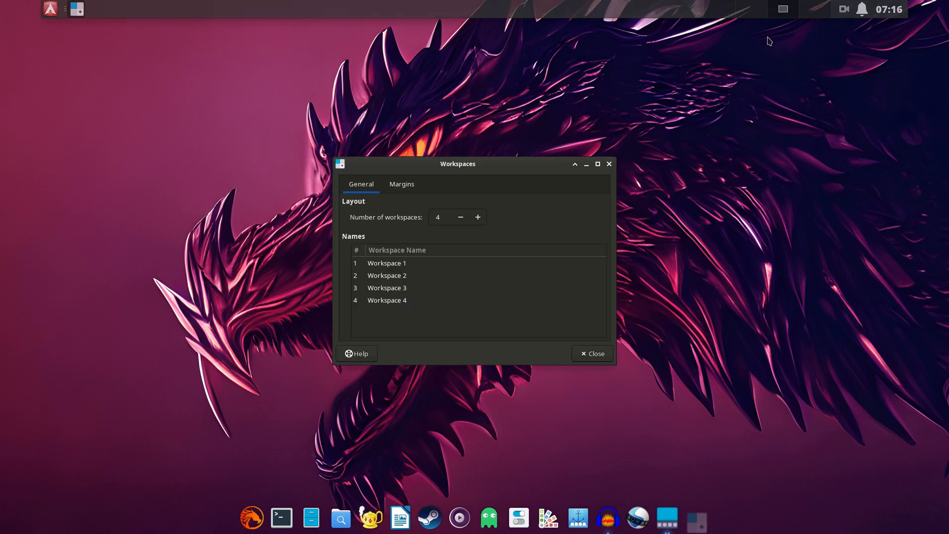
left_click(461, 218)
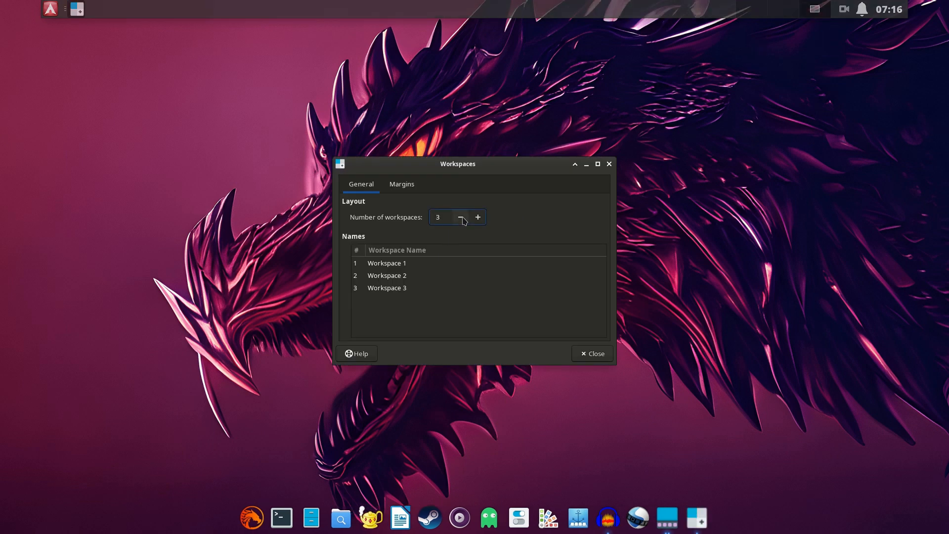
left_click(461, 218)
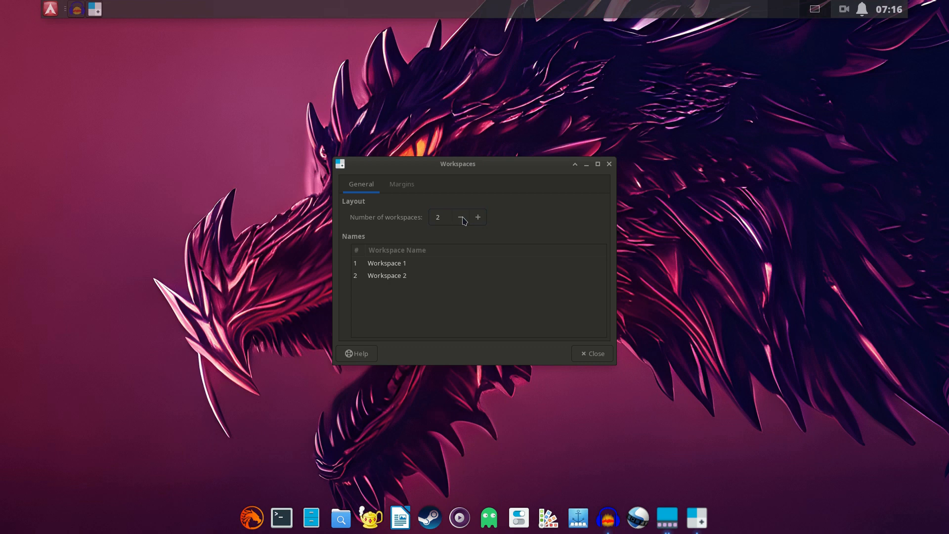
left_click(413, 187)
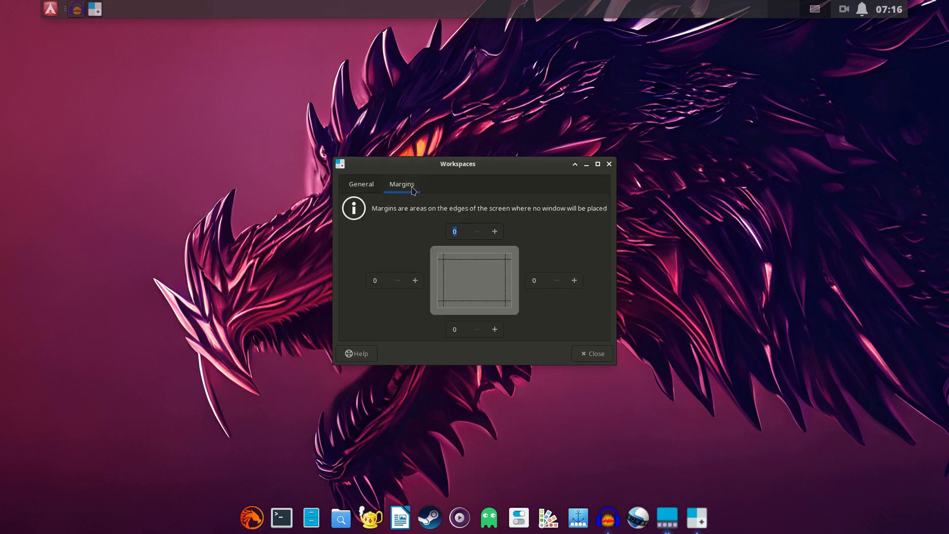
left_click(373, 184)
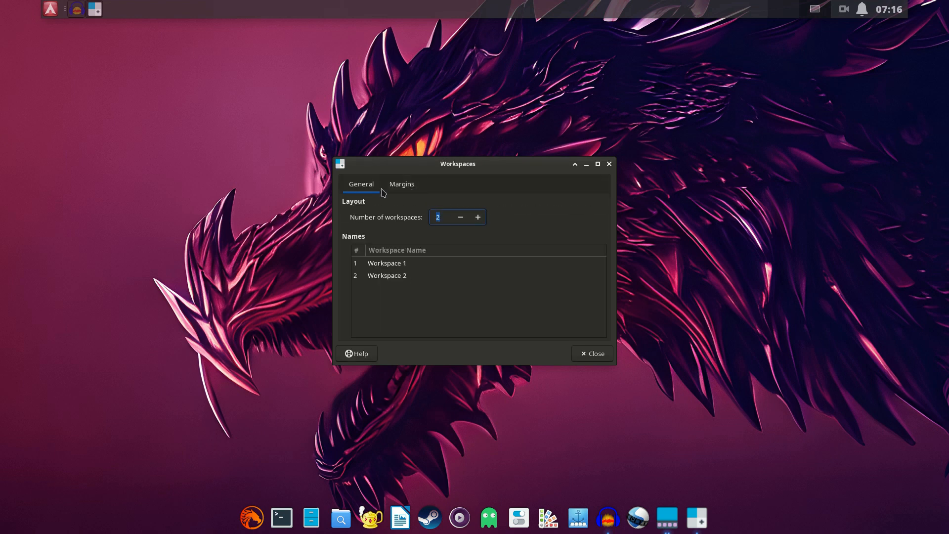
left_click(591, 354)
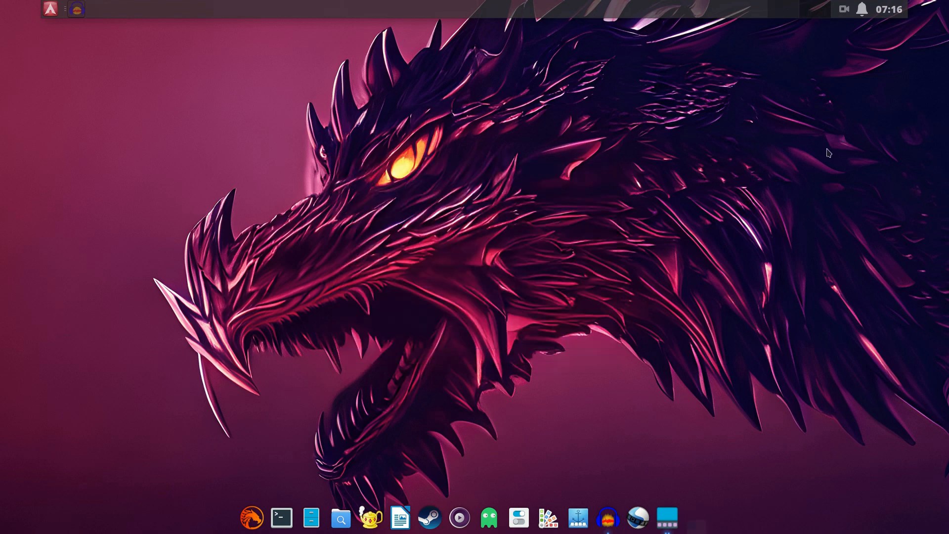
- Open the workspace switcher's properties and try two rows with the Buttons appearance
right_click(801, 10)
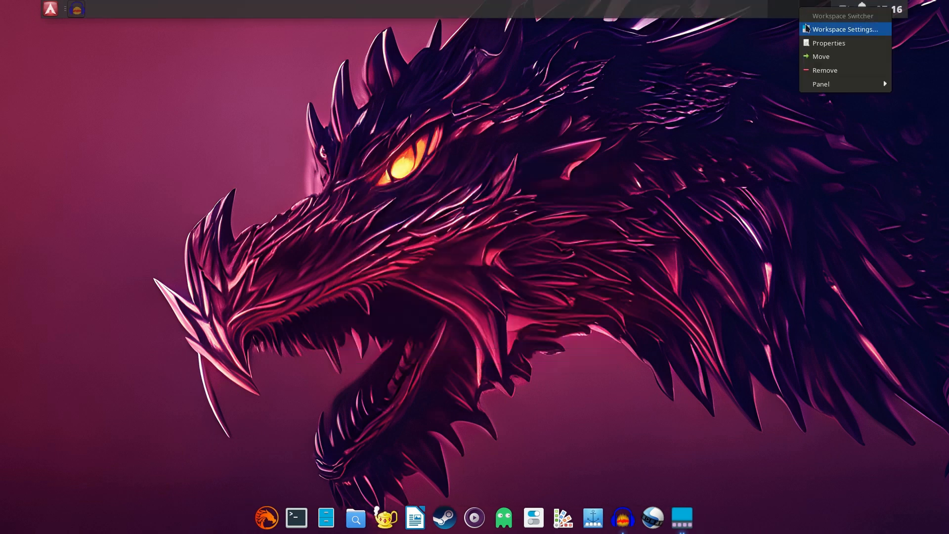
left_click(813, 43)
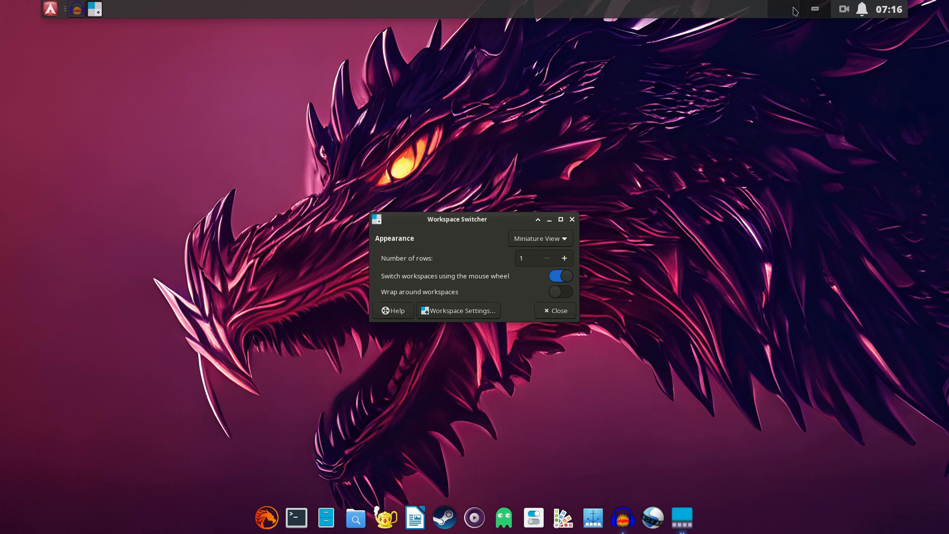
left_click(565, 258)
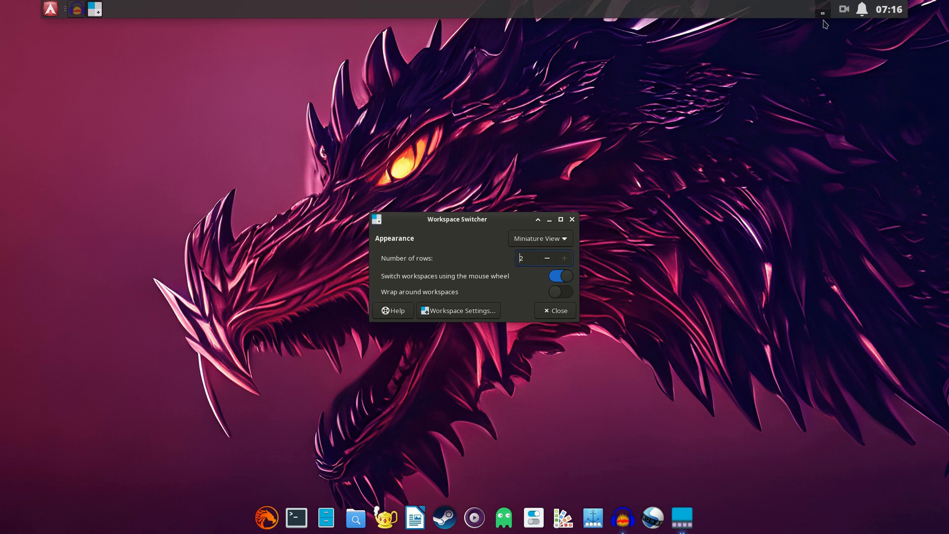
left_click(561, 239)
left_click(560, 226)
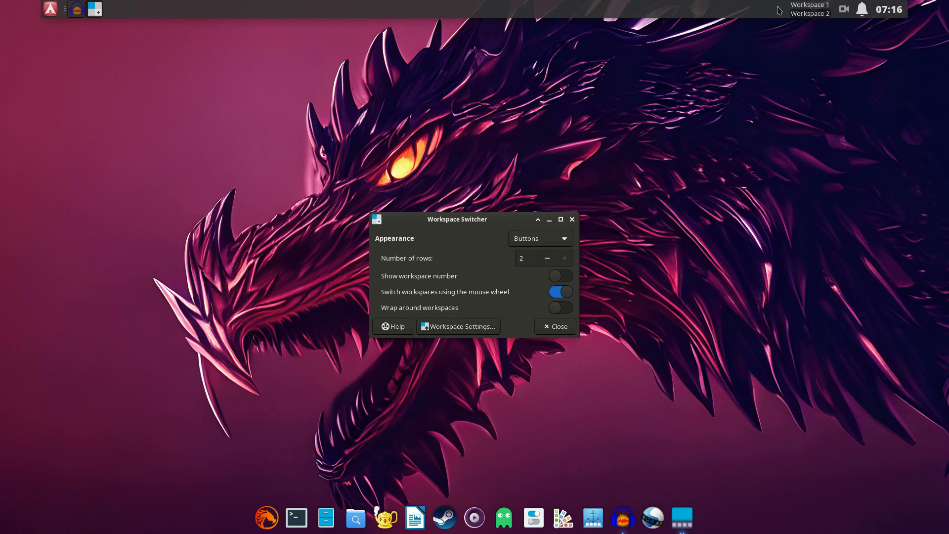
- Set the workspace switcher back to one row and Miniature View, and close its properties
left_click(548, 259)
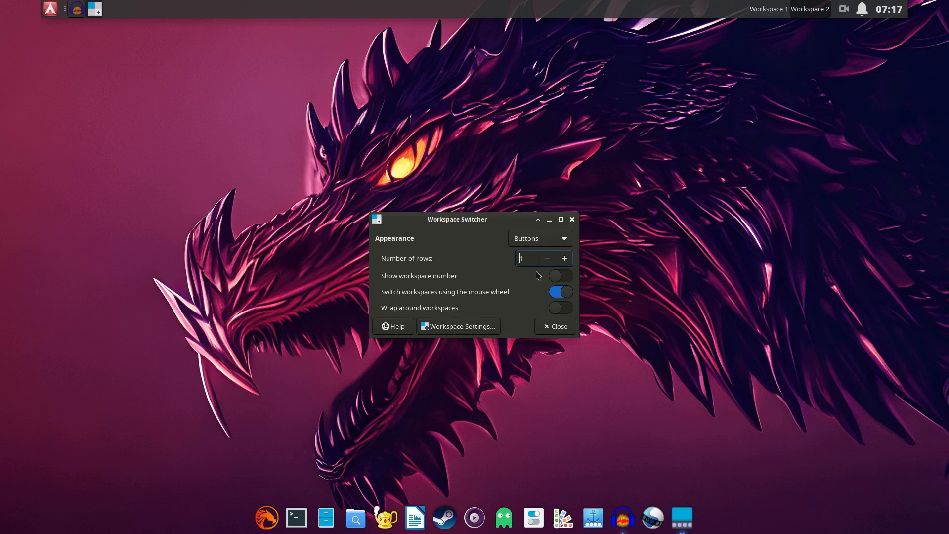
left_click(553, 245)
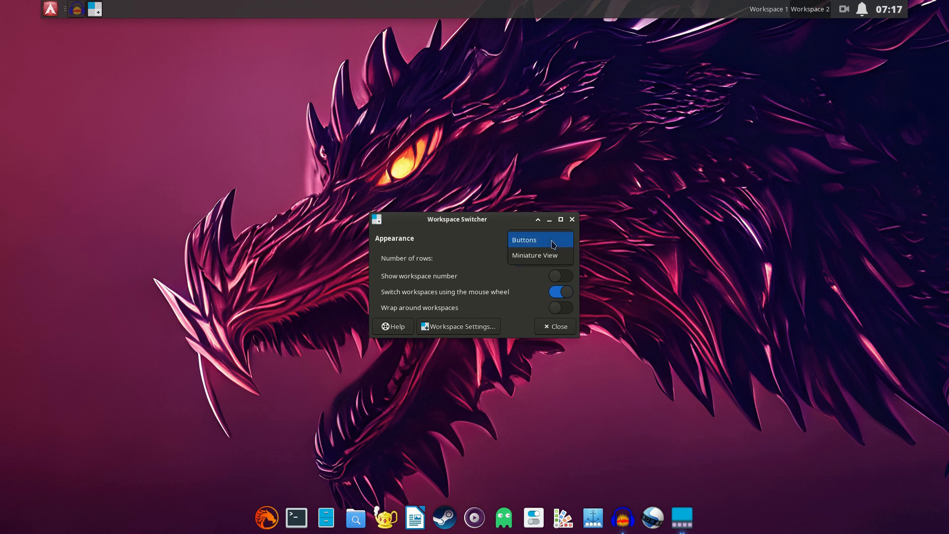
left_click(549, 255)
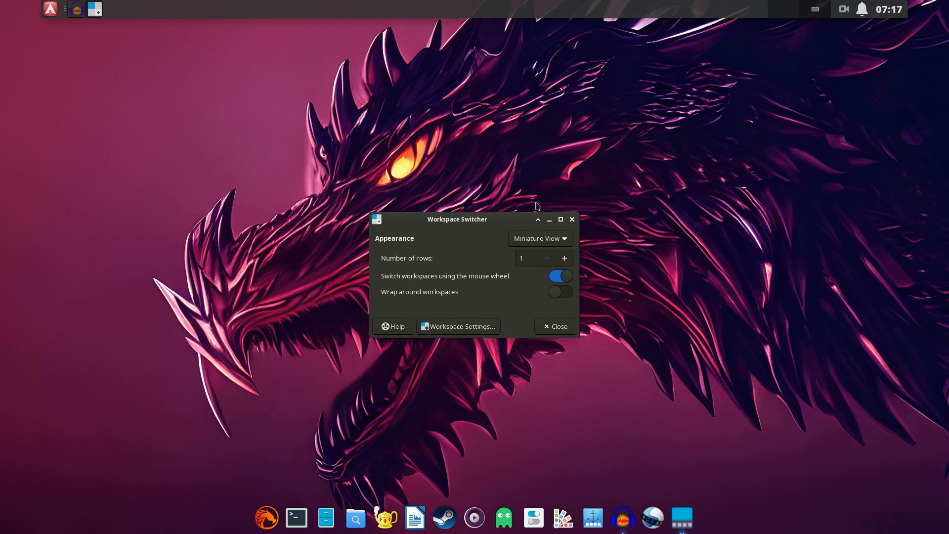
left_click(546, 327)
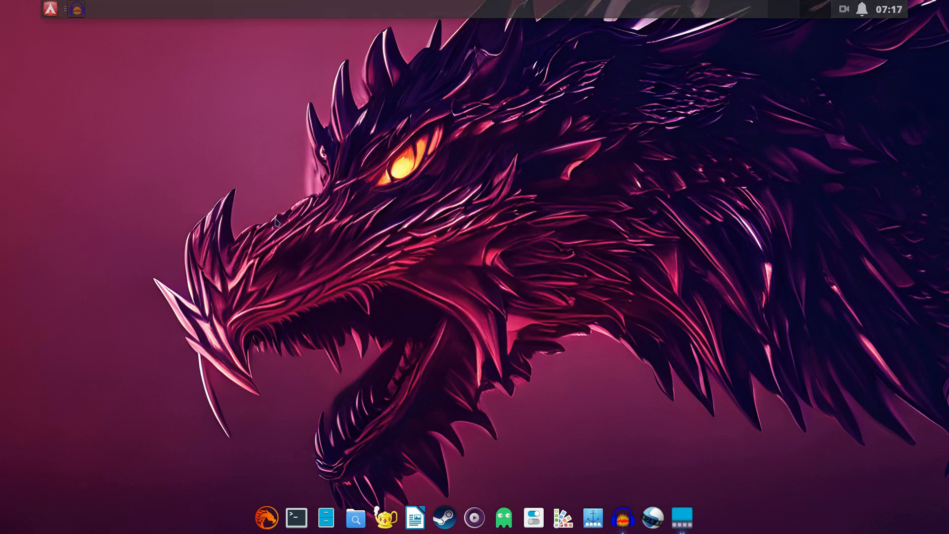
- Search the Whisker Menu for "vol" and launch Volume Icon
left_click(51, 9)
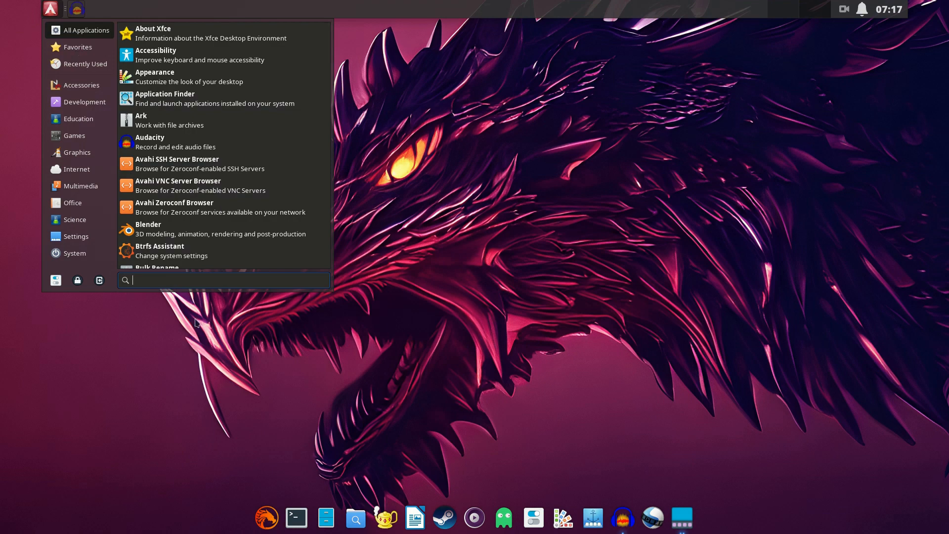
type("vol")
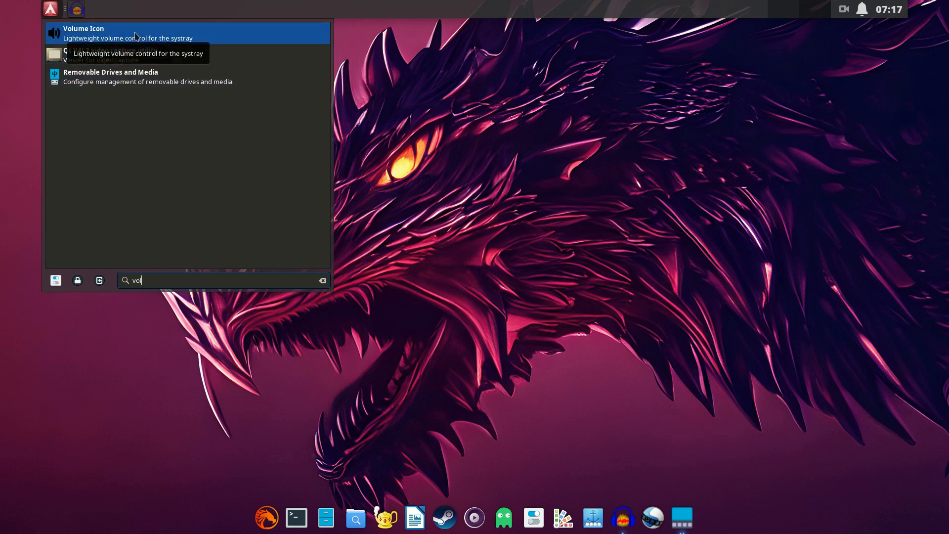
left_click(203, 38)
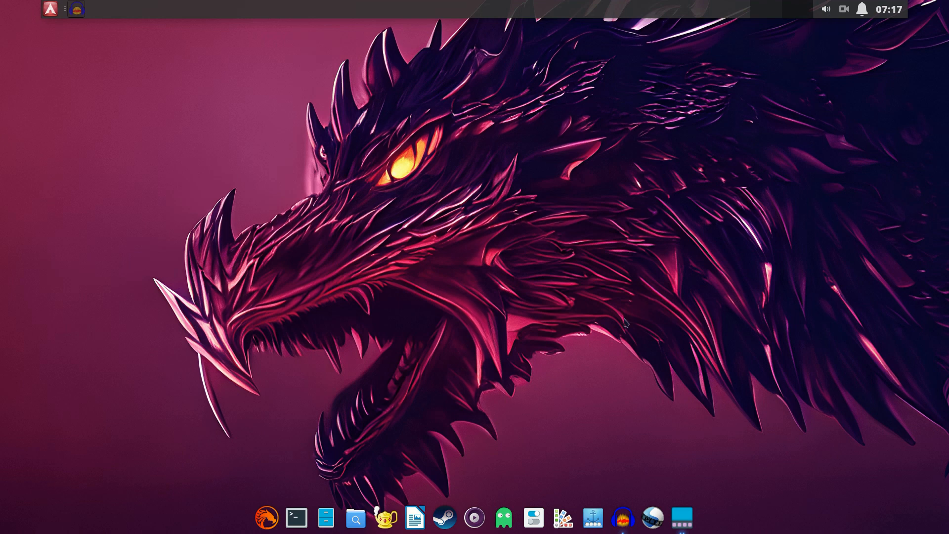
- Switch to the other workspace, view the status tray plugin's properties, and close them
key("ctrl+alt+Right")
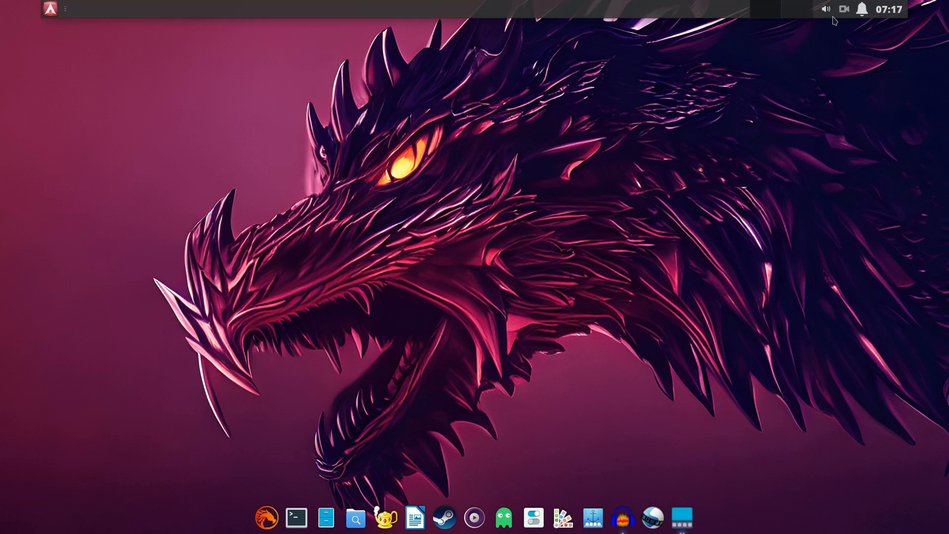
right_click(828, 19)
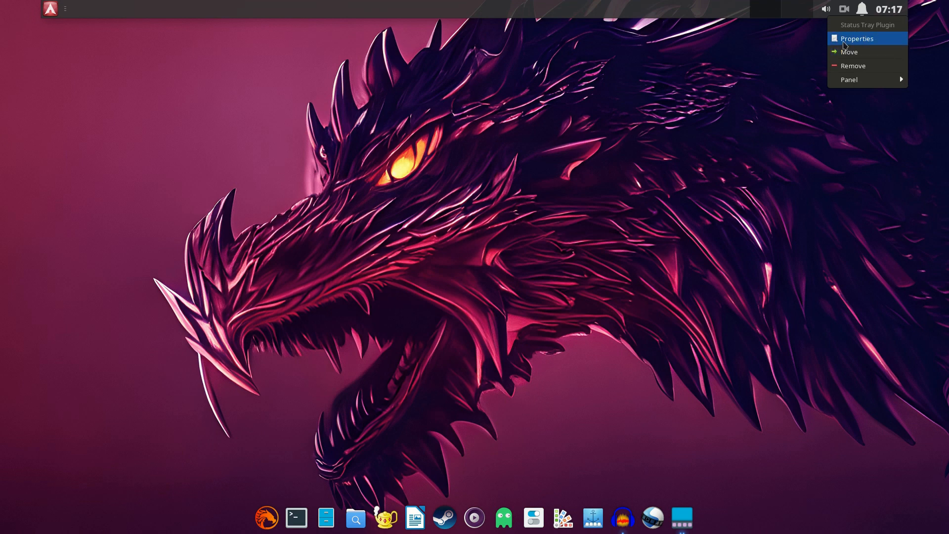
left_click(844, 40)
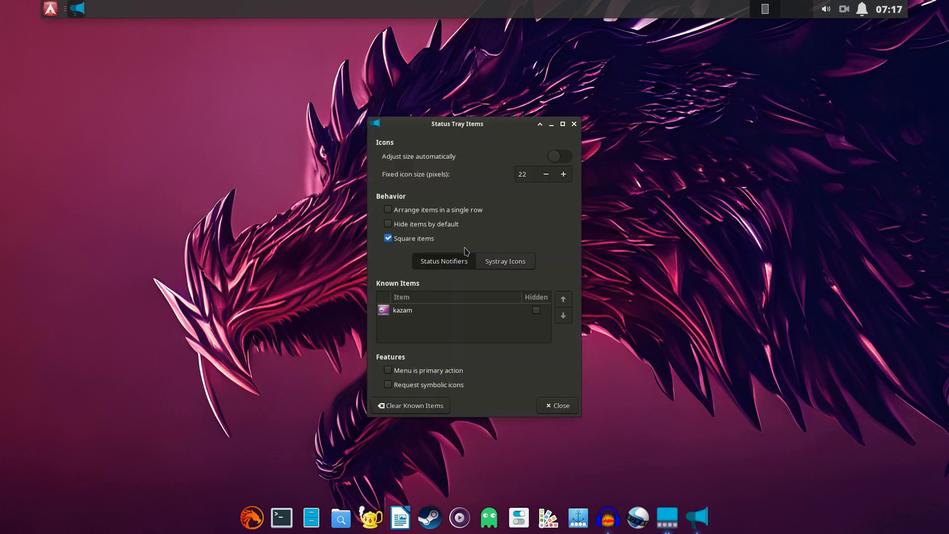
left_click(555, 409)
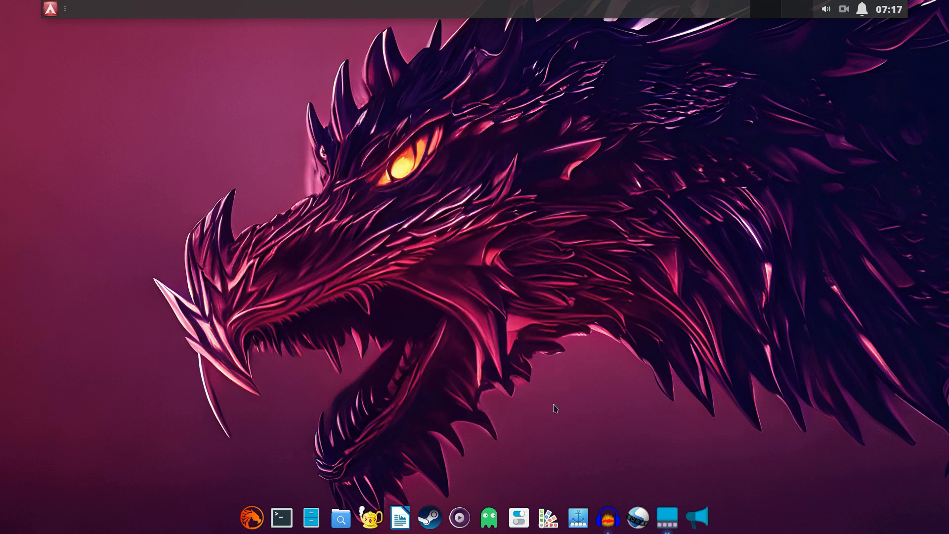
- Open the Volume Icon preferences and enable the Volume Up and Volume Down hotkeys
right_click(824, 11)
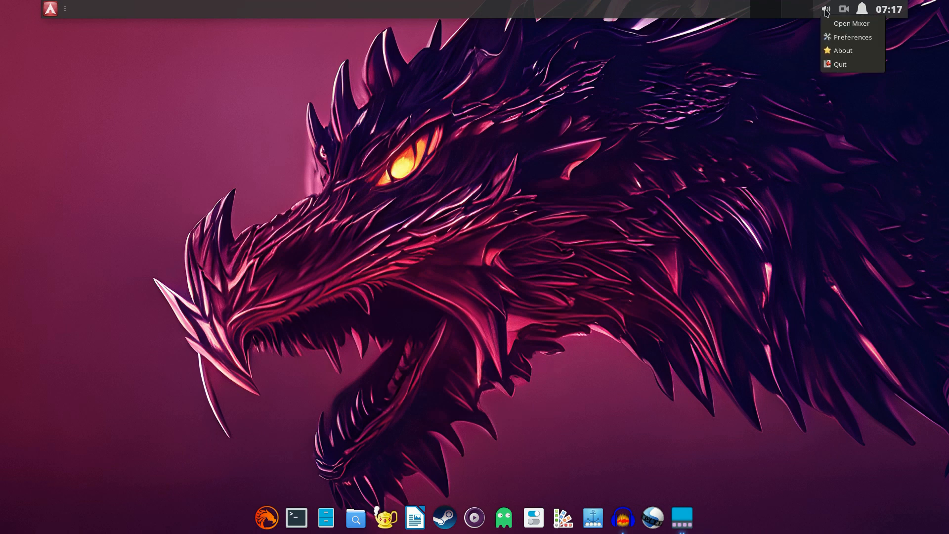
left_click(829, 39)
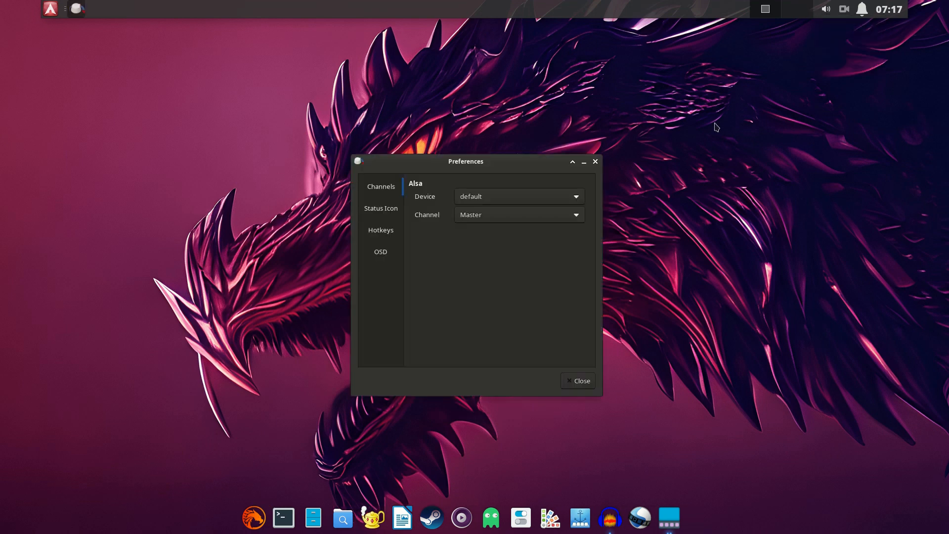
left_click(379, 234)
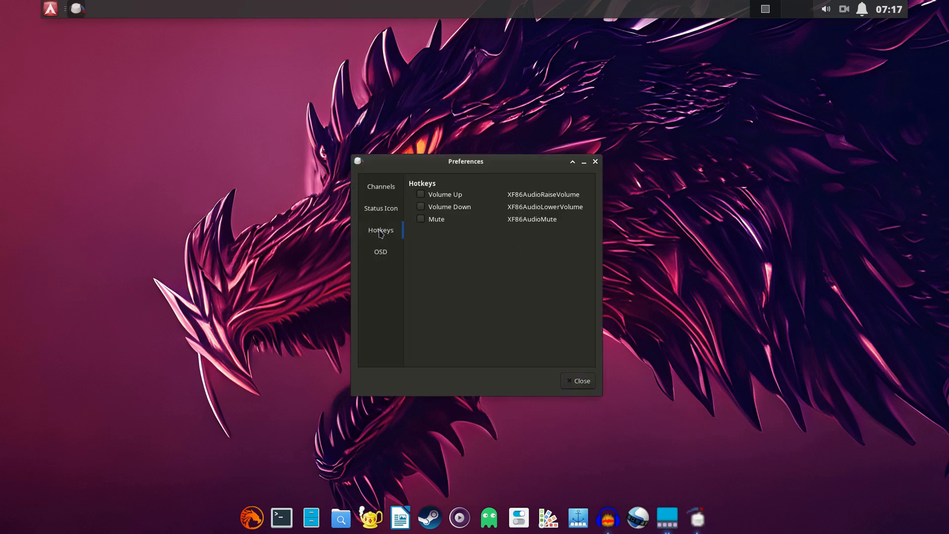
left_click(420, 206)
left_click(421, 195)
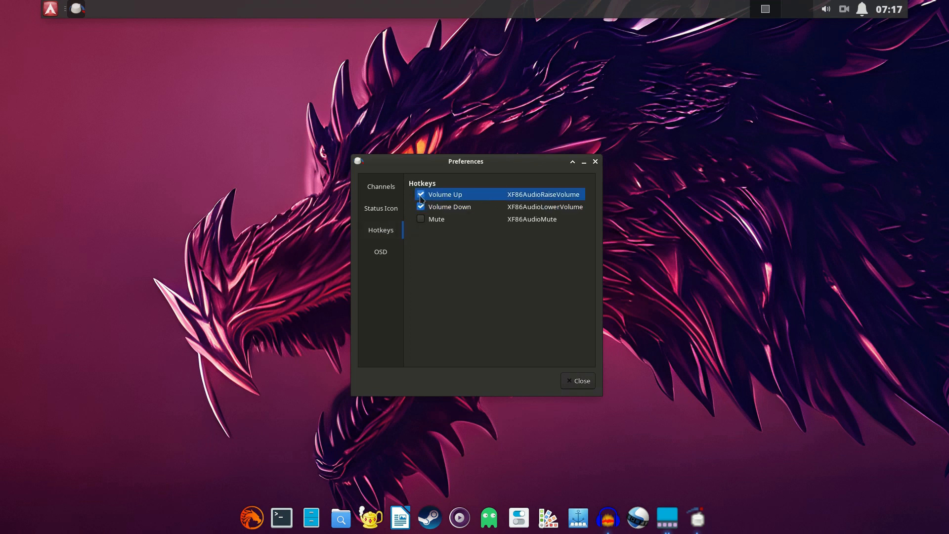
- Select the external mixer command in Volume Icon's Status Icon settings and search the Whisker Menu for "pulse"
left_click(390, 216)
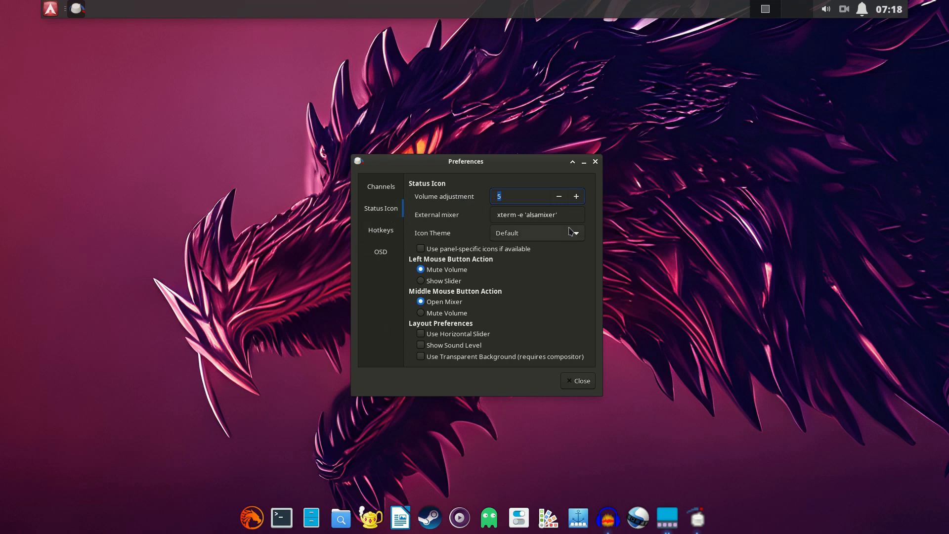
left_click_drag(562, 214, 456, 211)
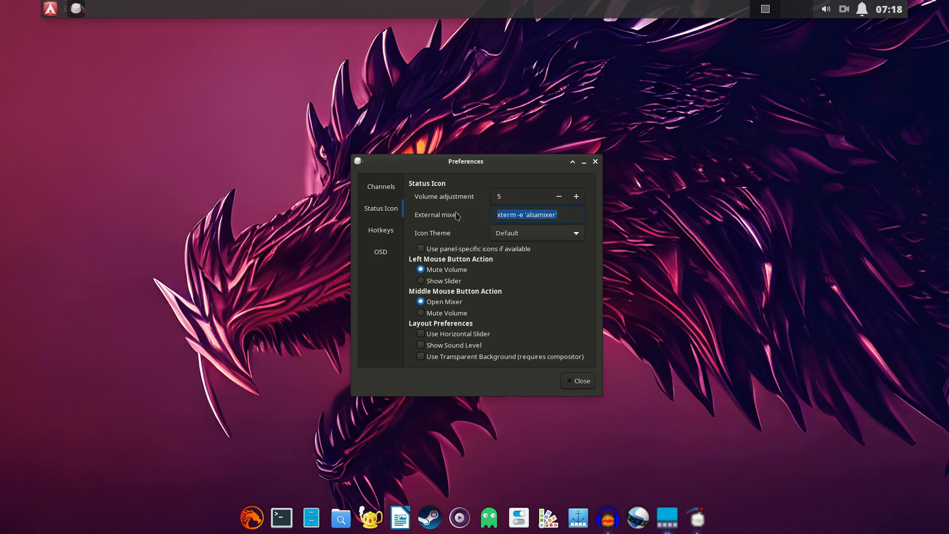
left_click(50, 8)
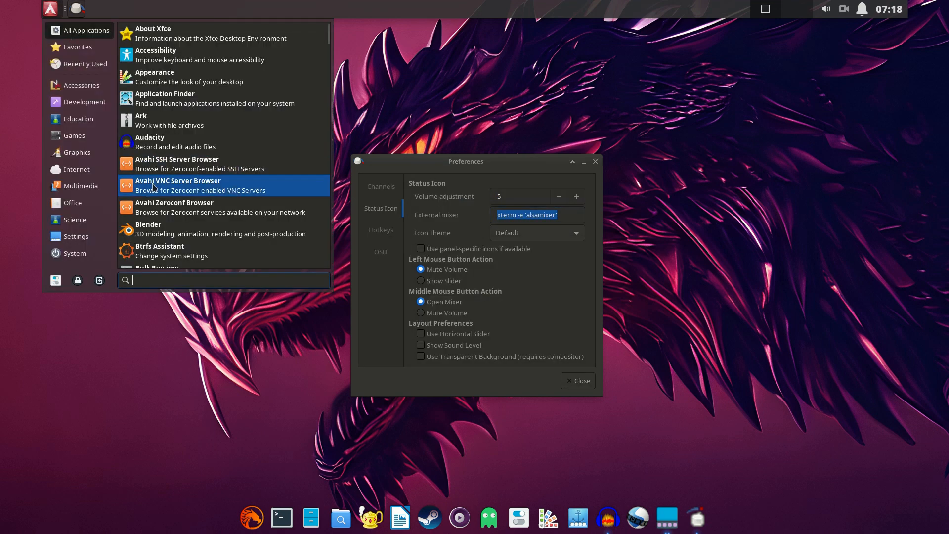
type("pul")
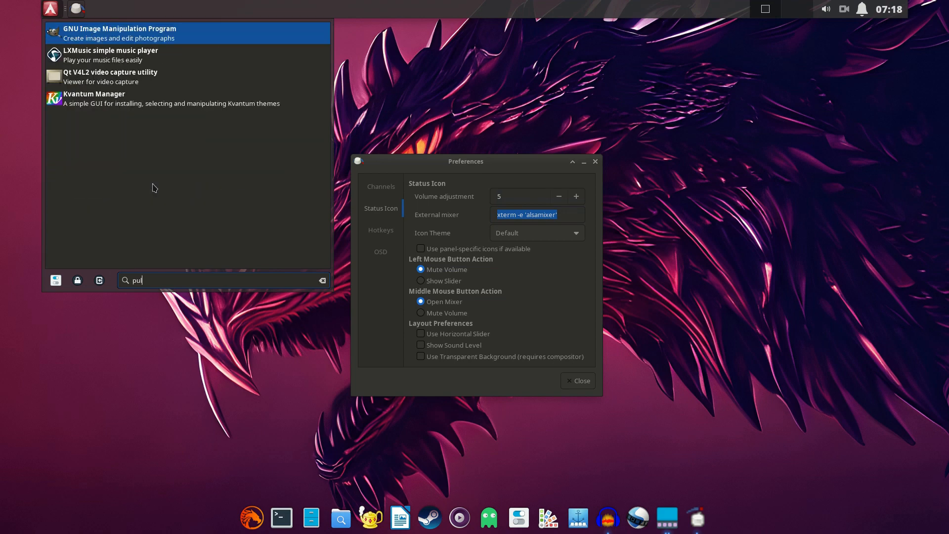
key("BackSpace")
key("BackSpace")
type("lse")
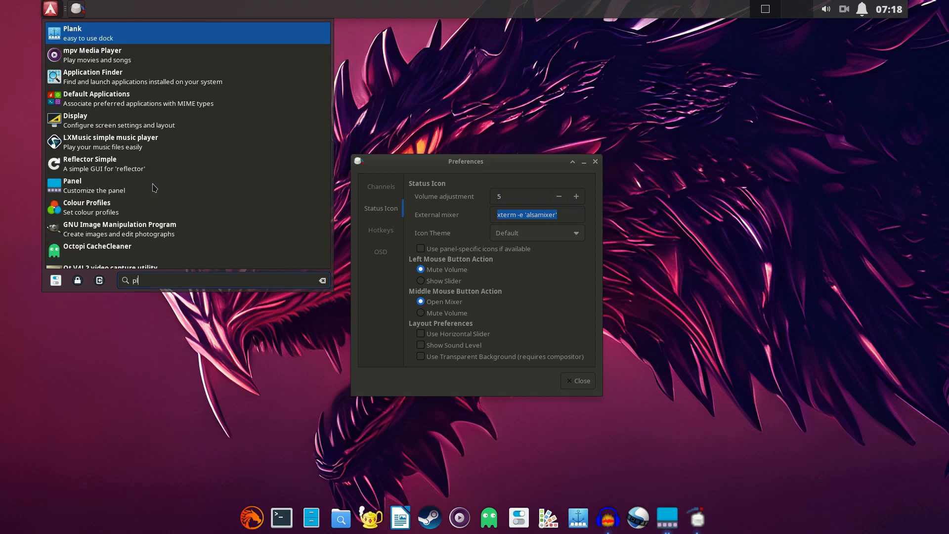
key("BackSpace")
key("BackSpace")
key("BackSpace")
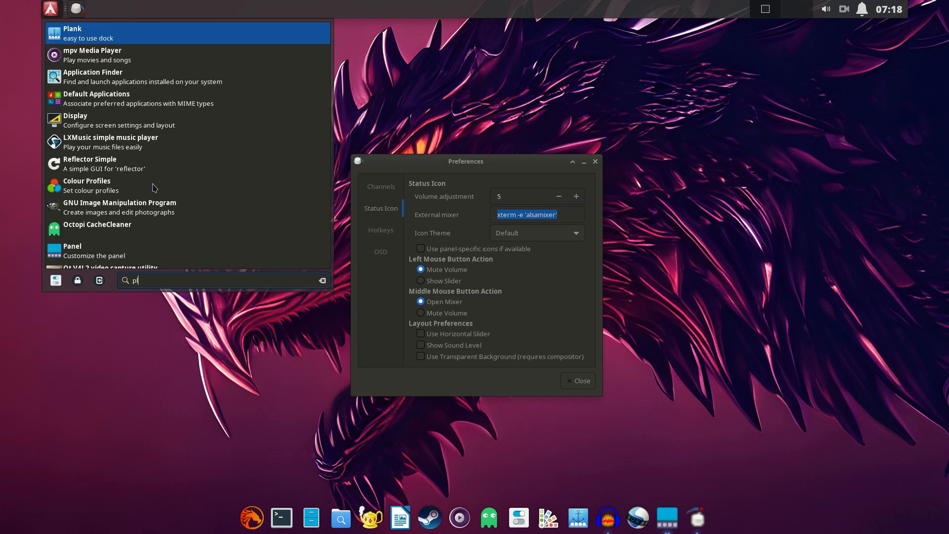
type("ulse")
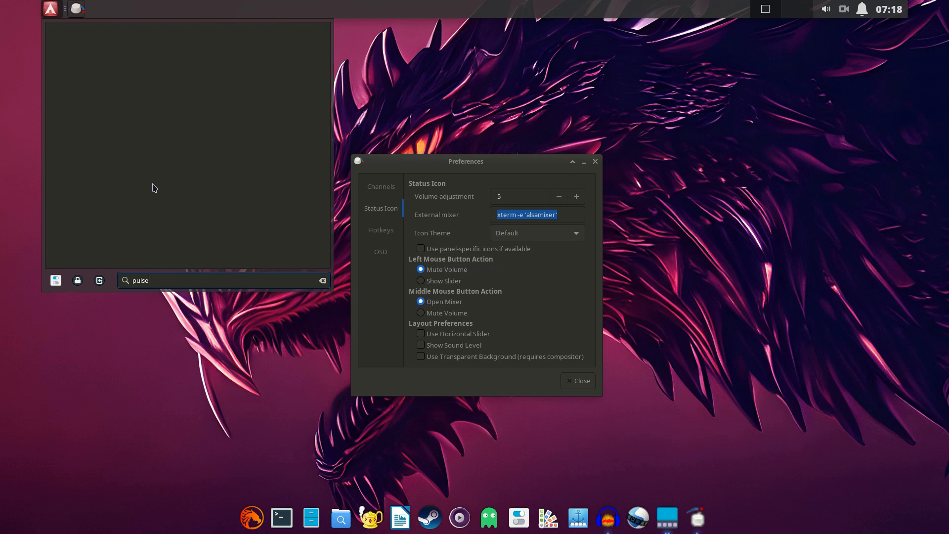
- Try to install PulseAudio from a terminal with "sudo pacman -S pulseaudio", entering the sudo password and accepting pipewire-pulse removal, then close the open windows
left_click(285, 524)
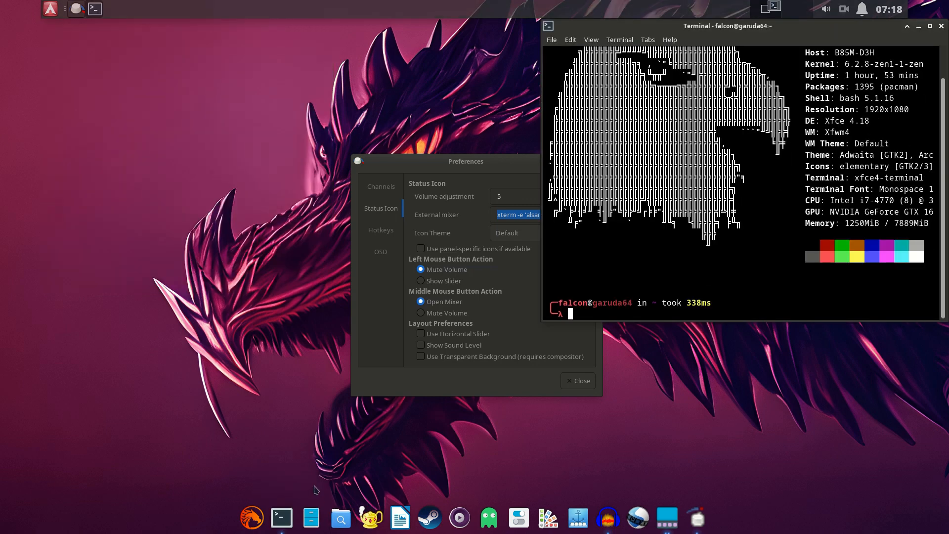
type("sudo pacman -S pulse")
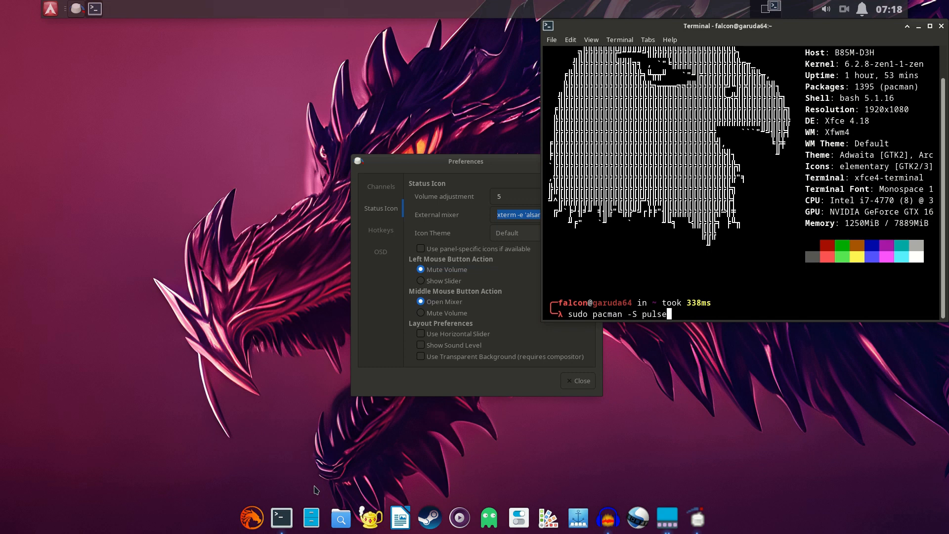
type("audio")
key("Return")
type("********")
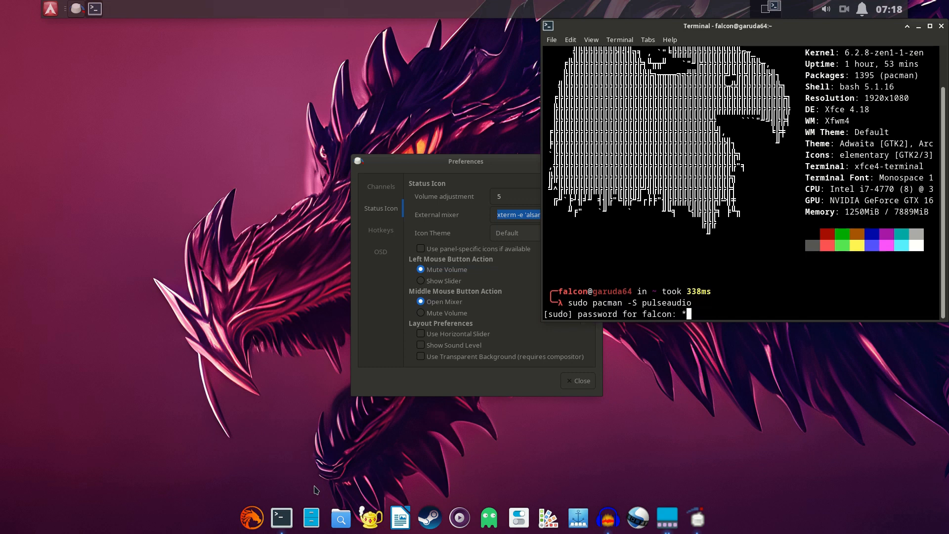
type("**")
key("Return")
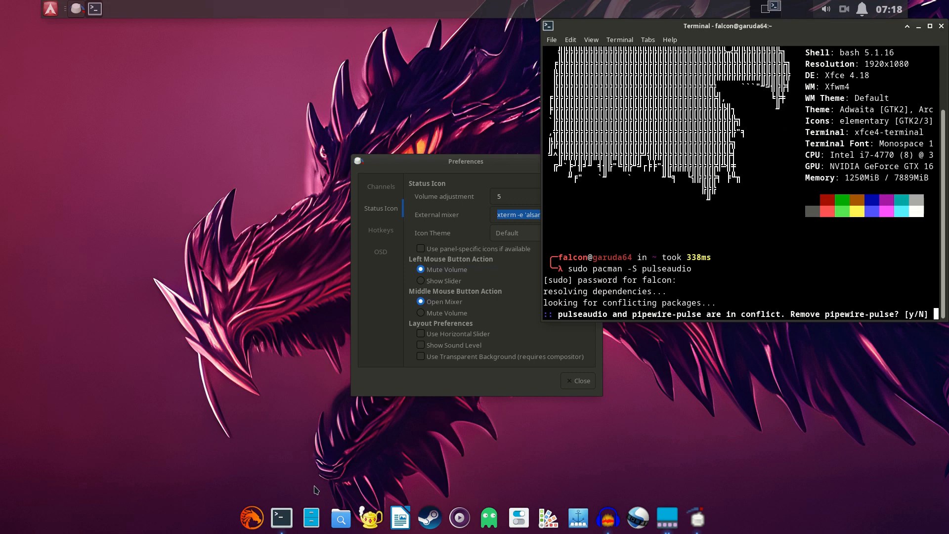
type("y")
key("Return")
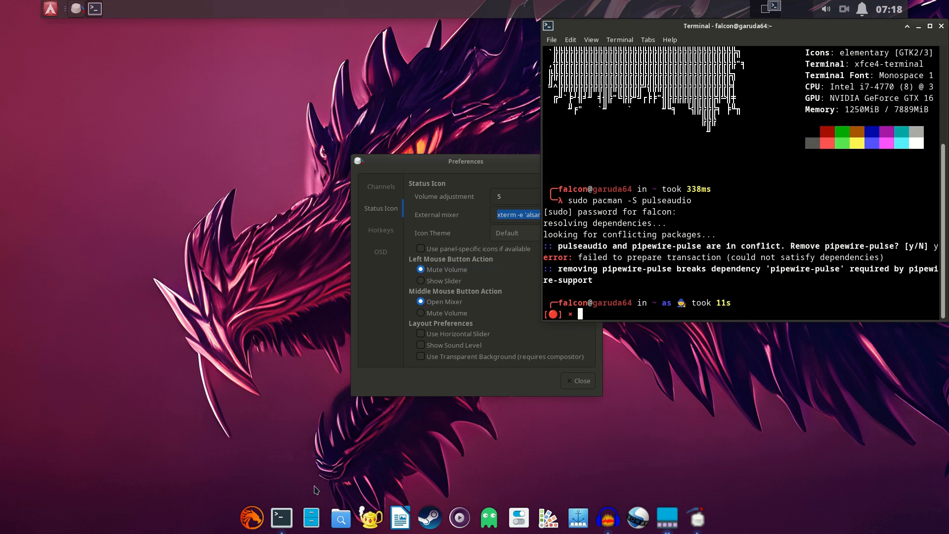
left_click(941, 26)
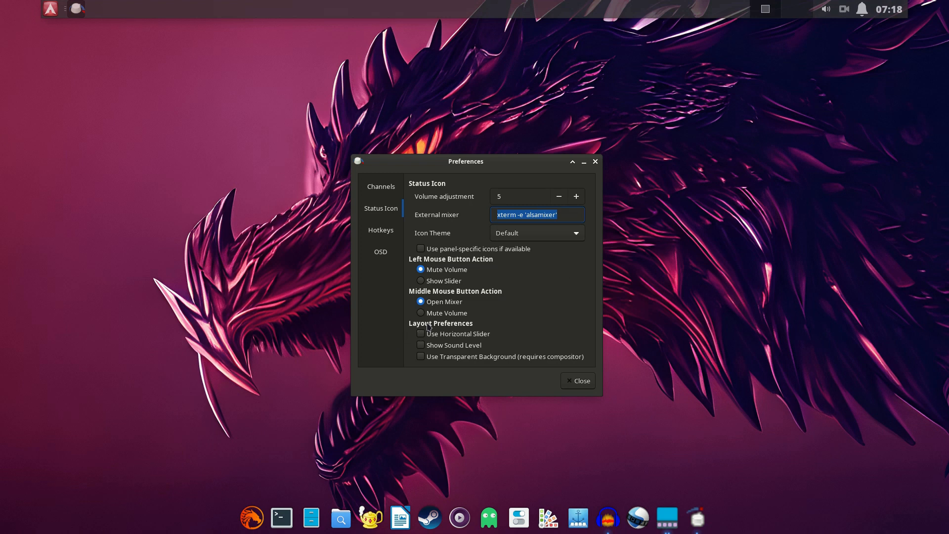
left_click(572, 383)
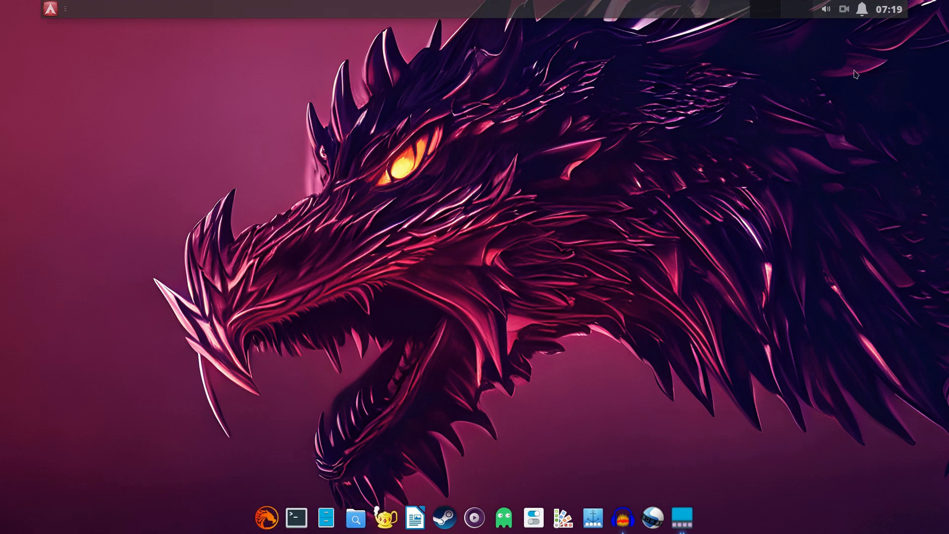
- Search the Whisker Menu for "star", launch Session and Startup, and show its application autostart list
left_click(49, 15)
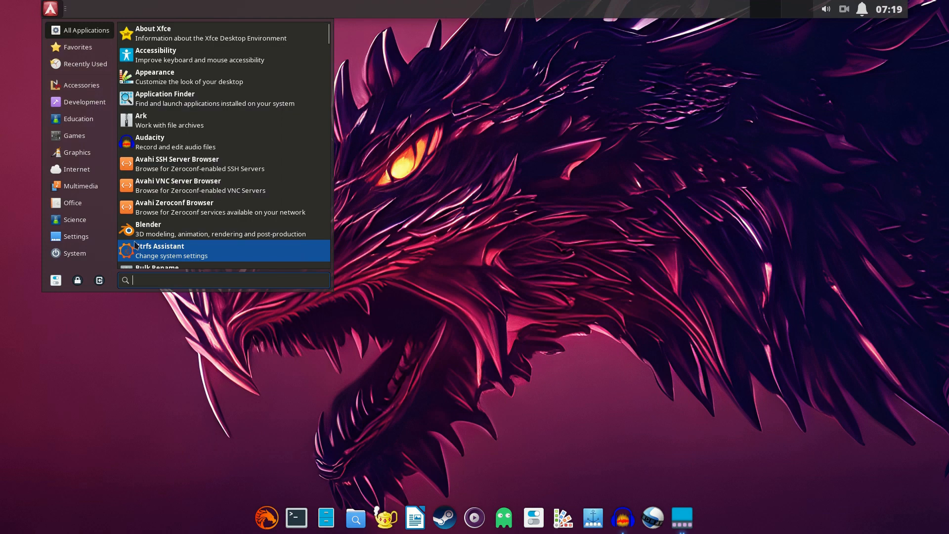
type("star")
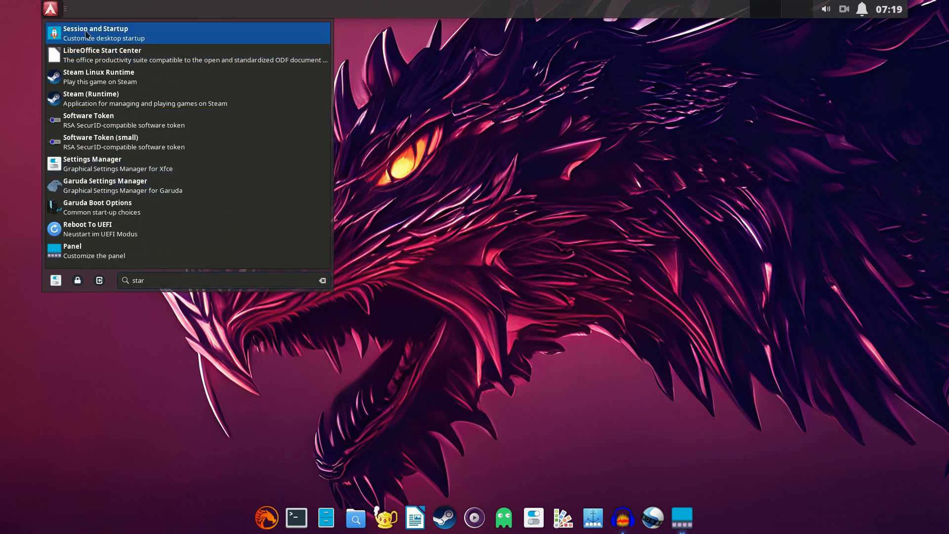
left_click(123, 33)
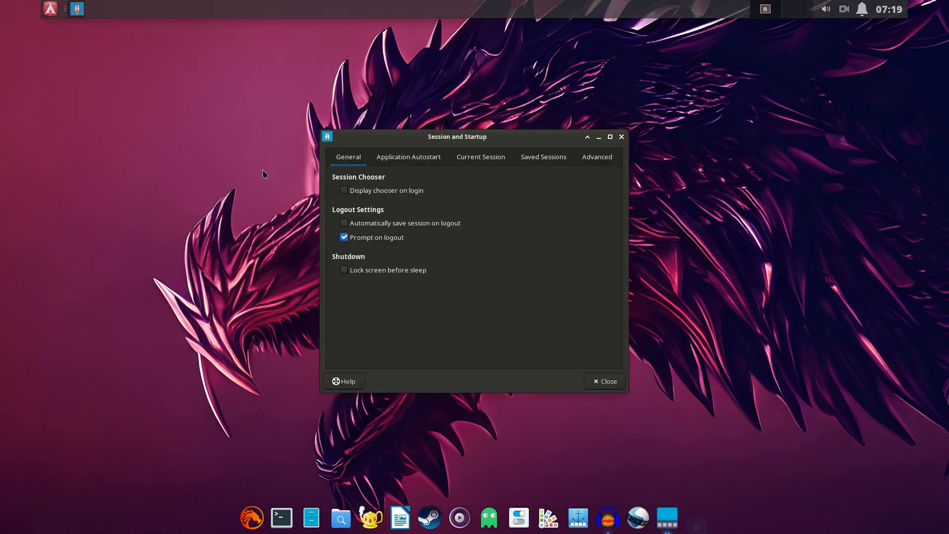
left_click(426, 161)
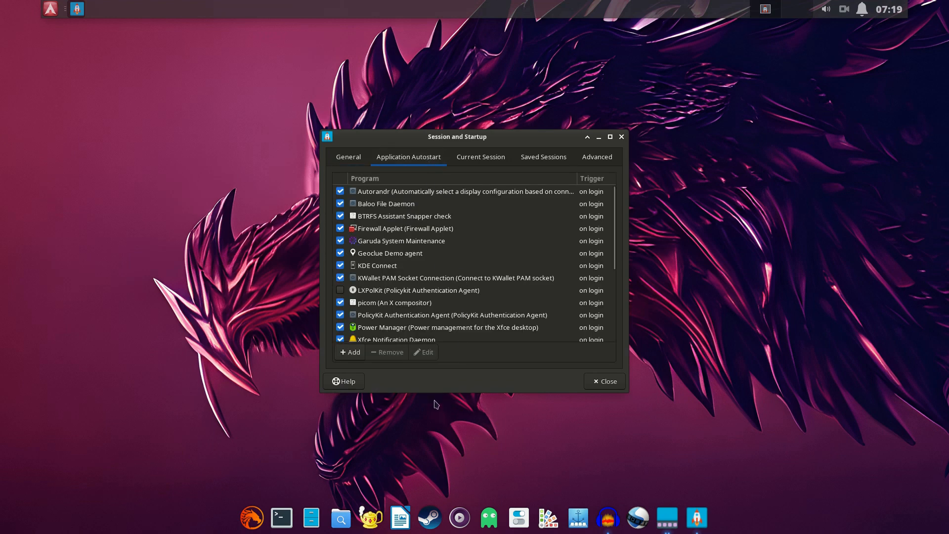
- Add an autostart entry named Plank with description "Dock" and command "plank", triggered on login, and check it in the list
left_click(357, 355)
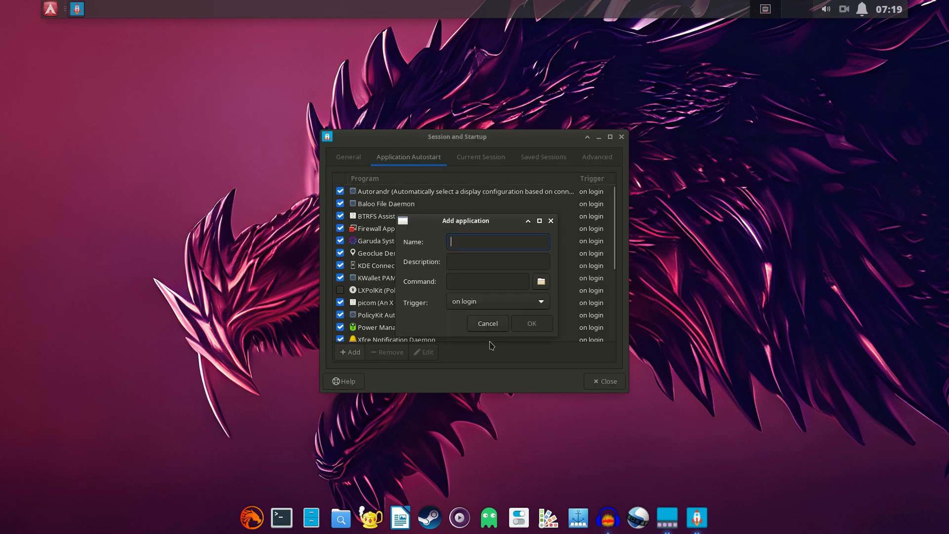
type("Pl")
type("Dock")
left_click(469, 278)
type("plank")
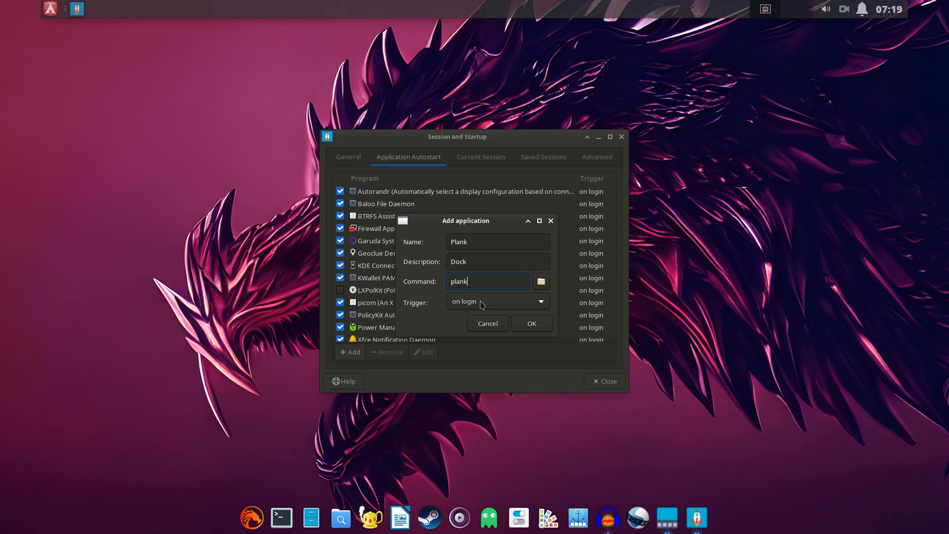
left_click(525, 325)
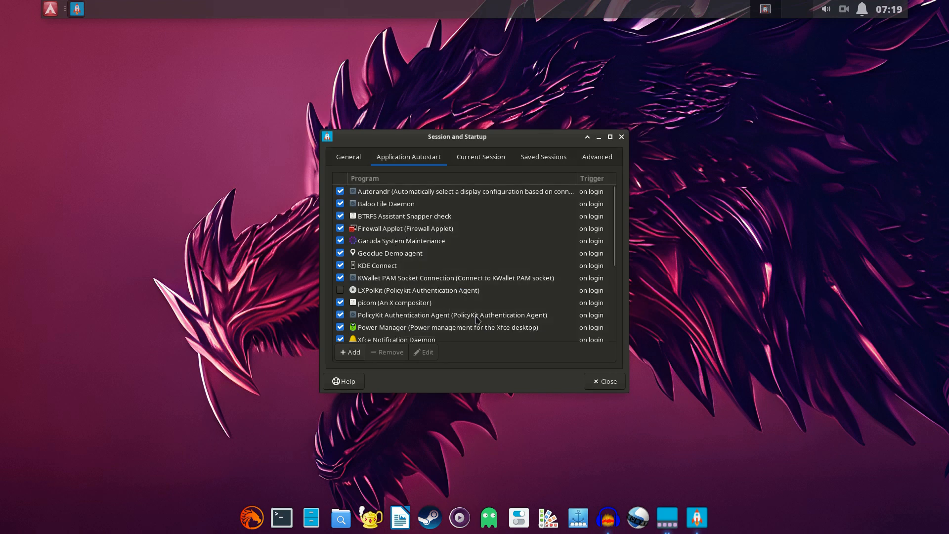
scroll(477, 318, "down", 2)
scroll(476, 319, "down", 4)
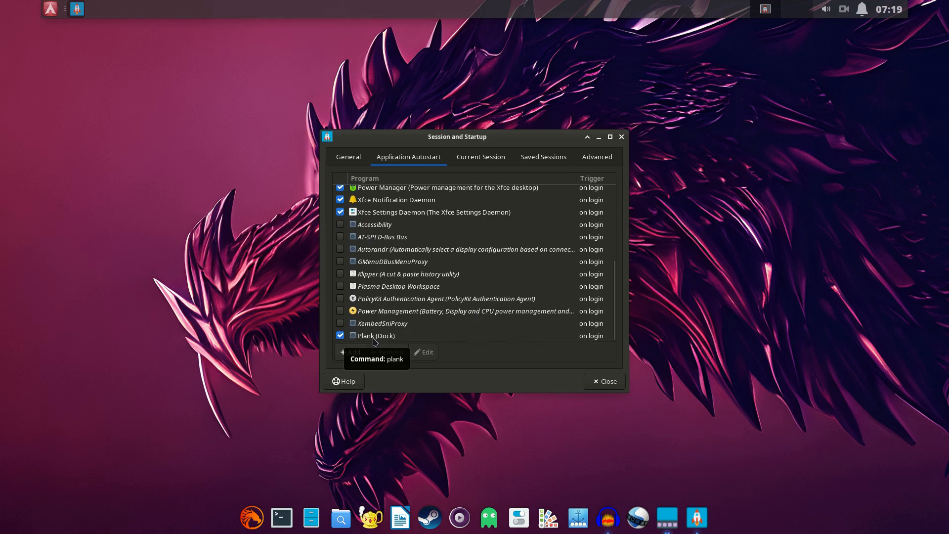
- Examine qBittorrent's launch command in its launcher editor from the Whisker Menu, and close the editor without saving
left_click(56, 16)
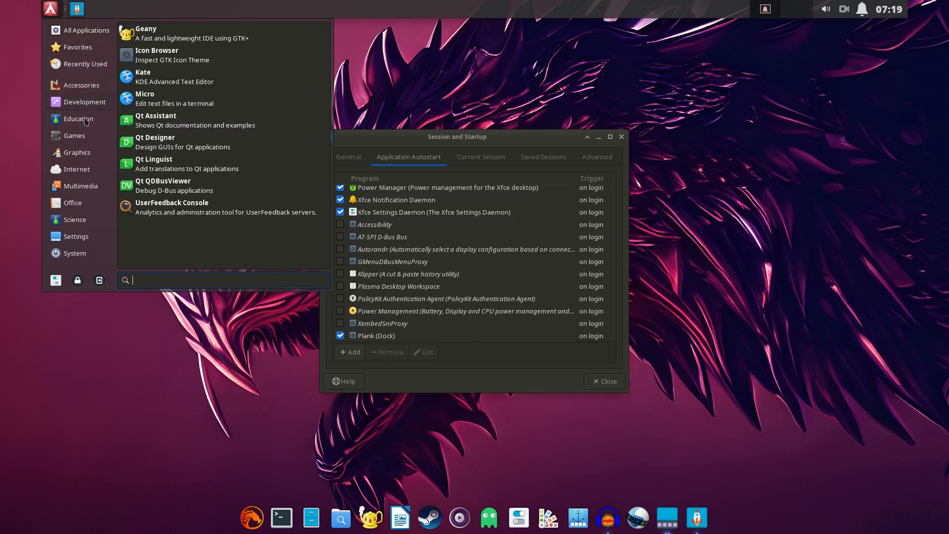
mouse_move(96, 174)
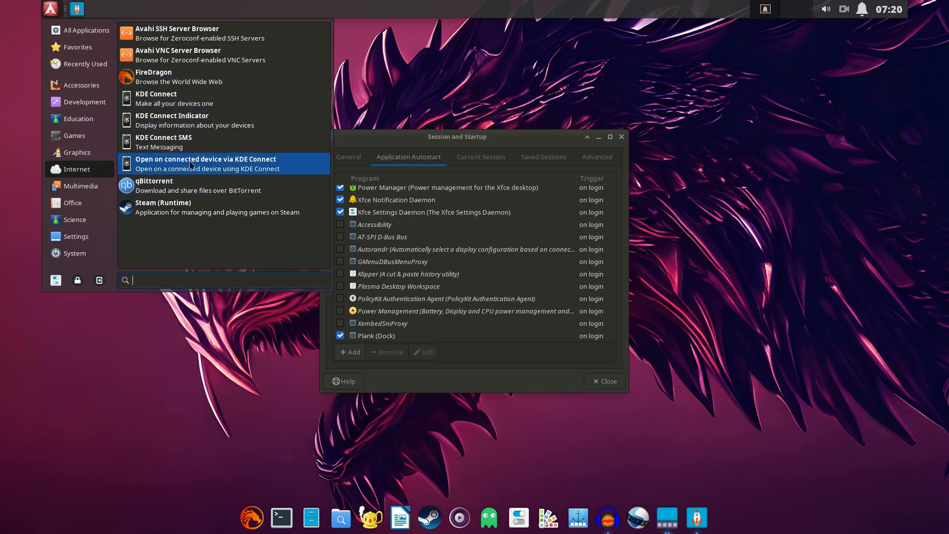
right_click(168, 188)
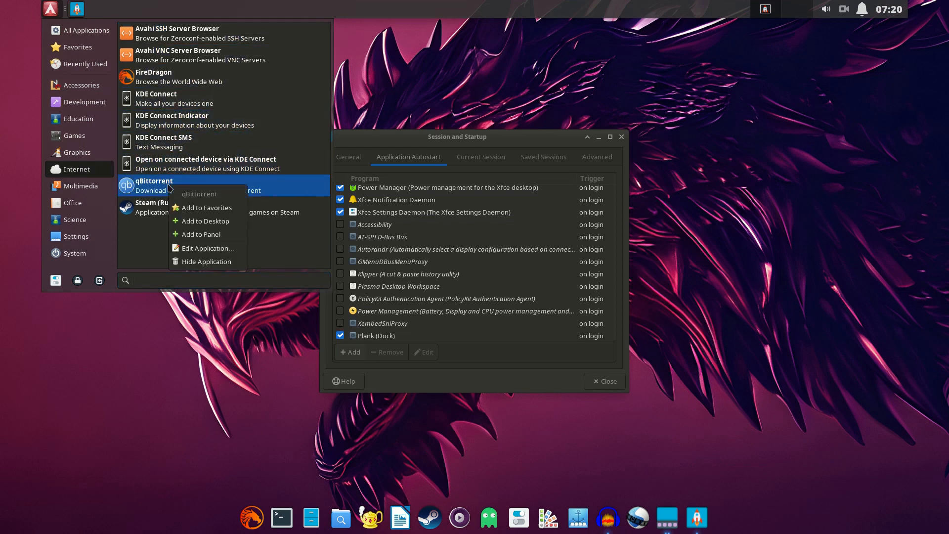
left_click(205, 249)
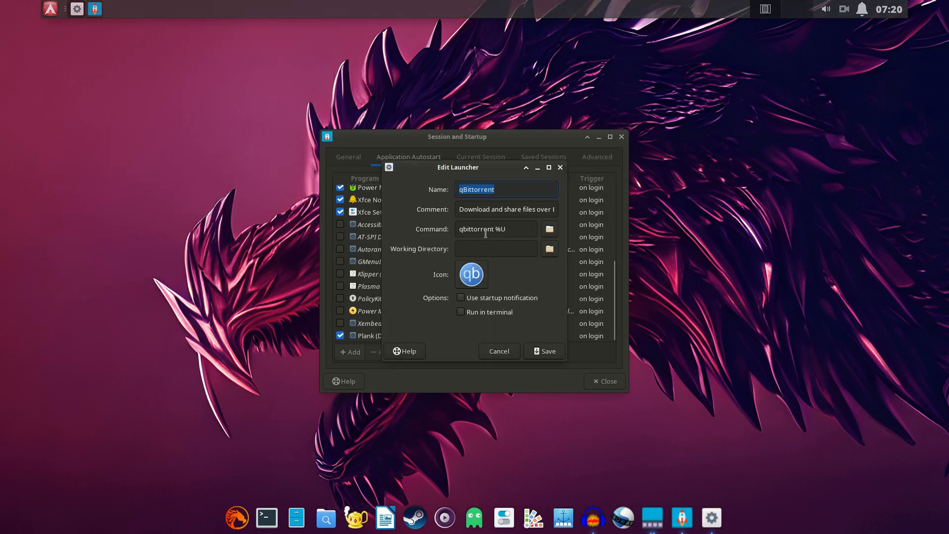
left_click_drag(495, 229, 454, 232)
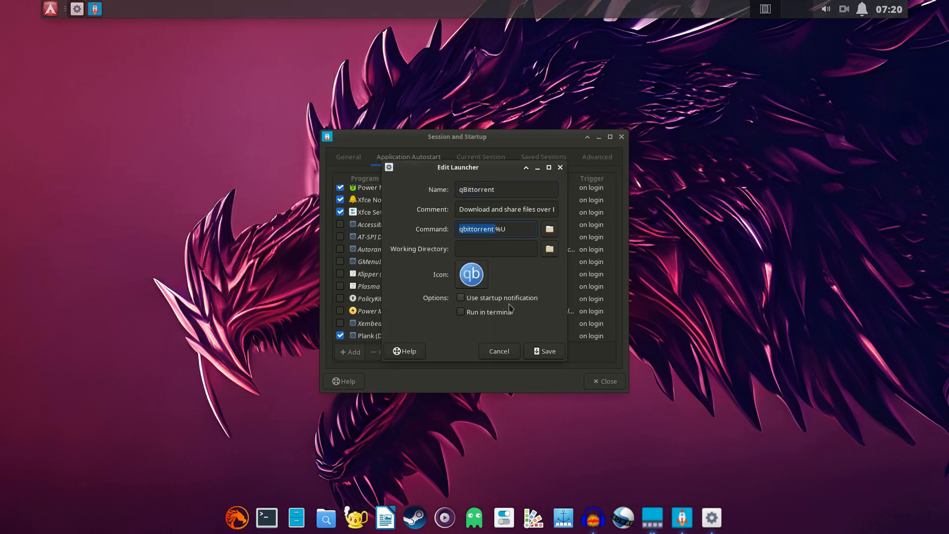
left_click(560, 168)
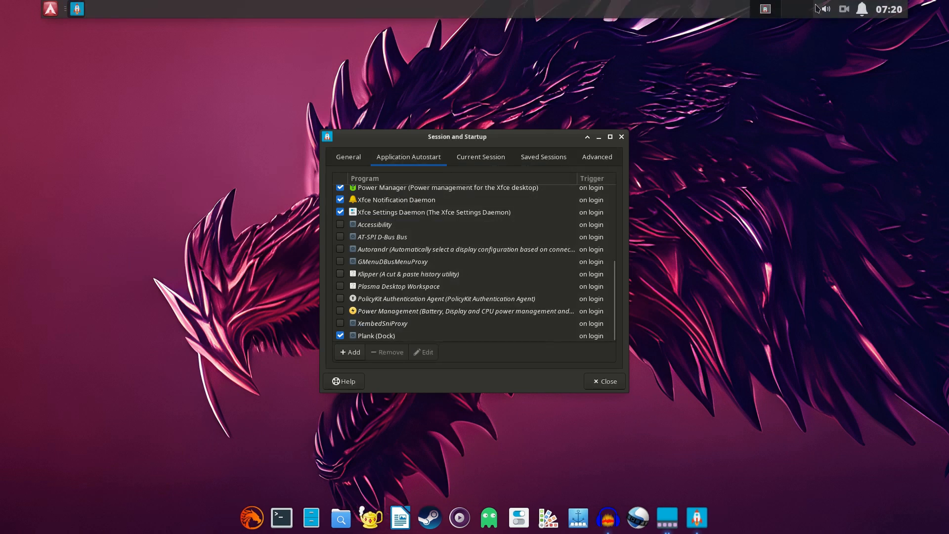
- Add an on-login autostart entry for Volumeicon and close Session and Startup
left_click(352, 353)
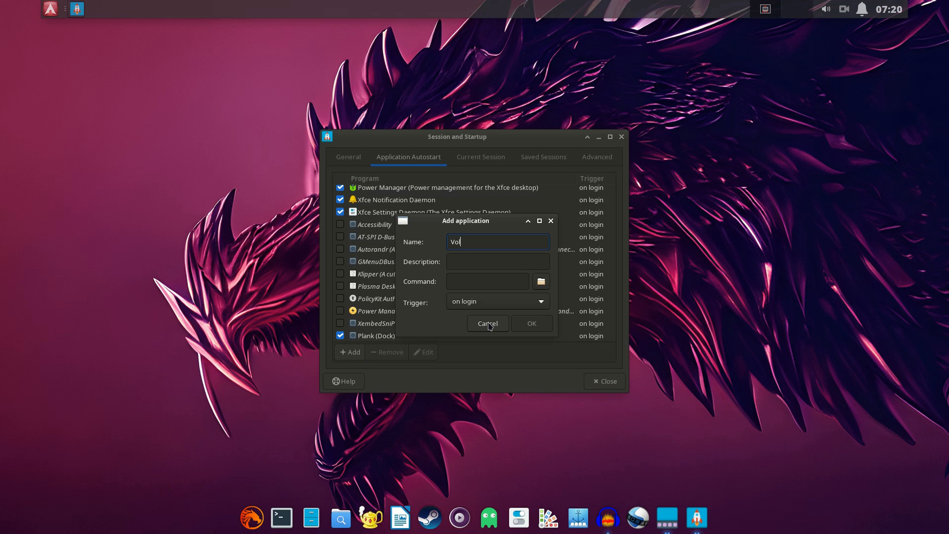
type("Volumeiconvo")
left_click(525, 324)
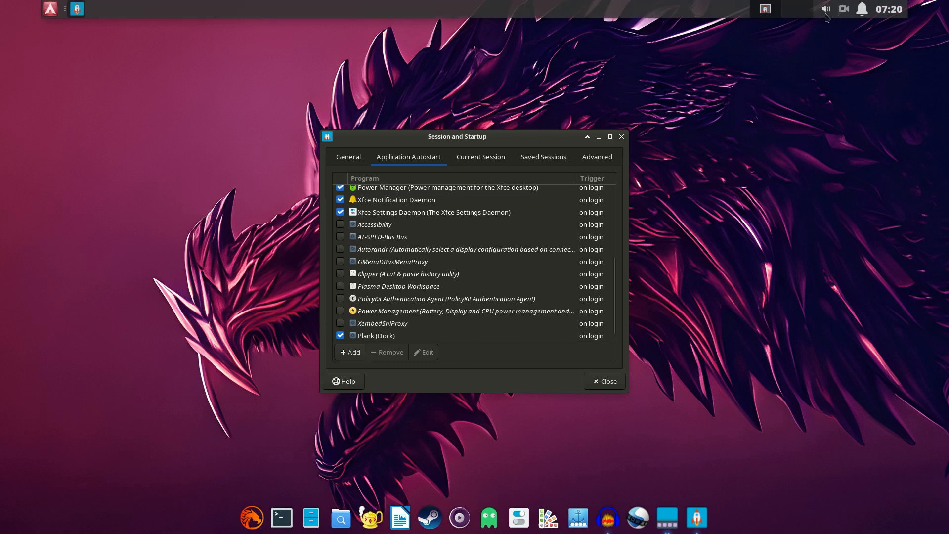
left_click(603, 386)
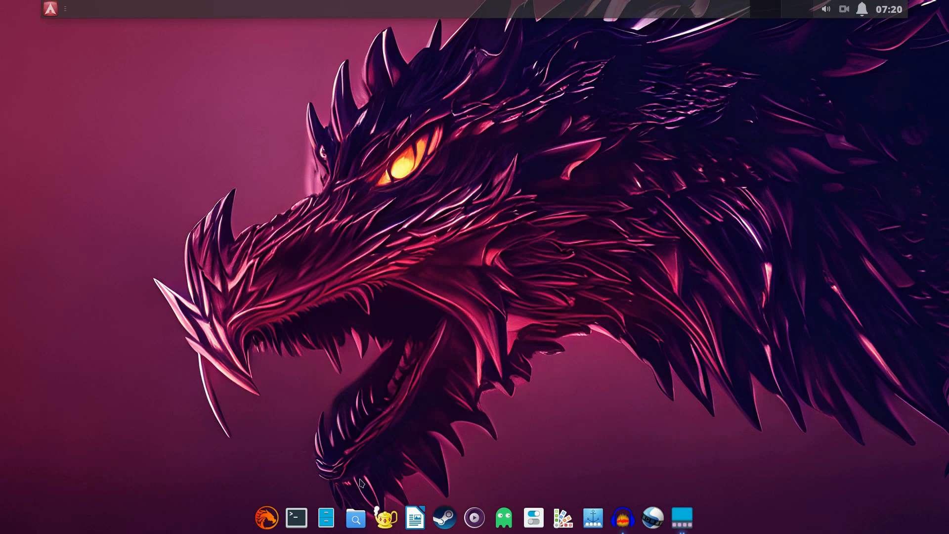
- Open the home folder in an unmaximized Thunar window and place it beside the Appearance settings, found by searching the Whisker Menu for "ape"
left_click(325, 516)
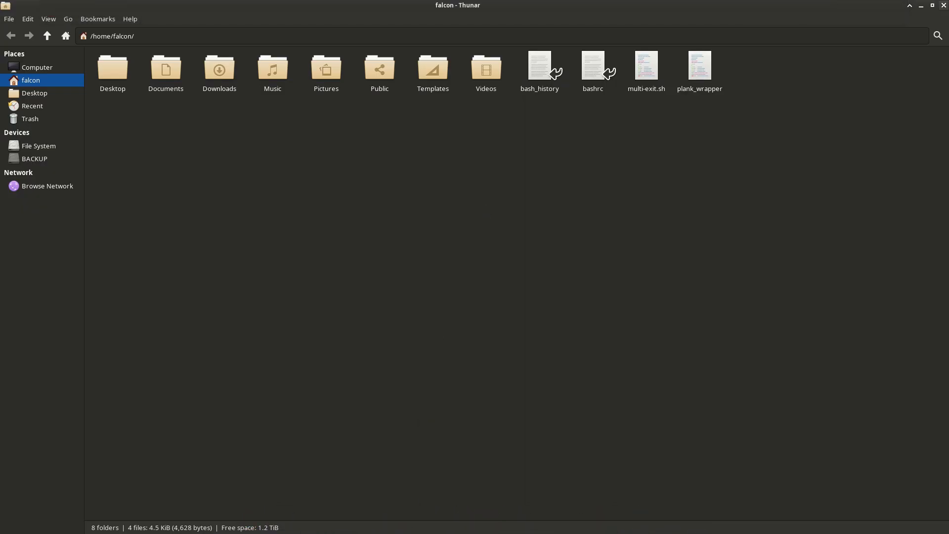
left_click(931, 6)
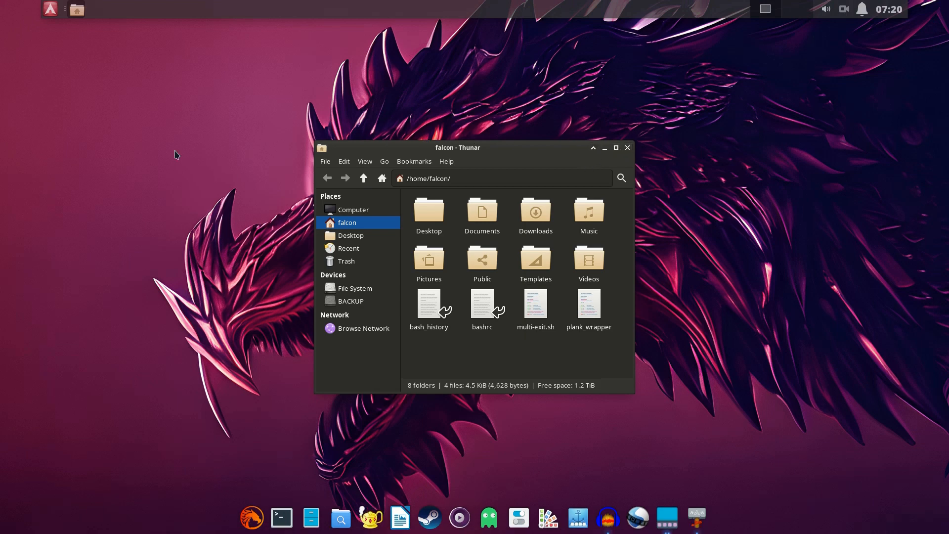
left_click(50, 10)
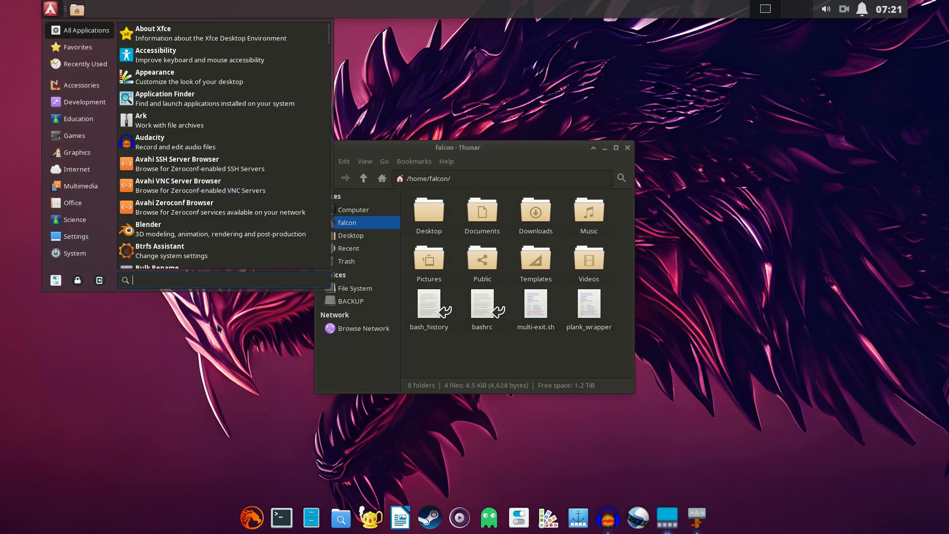
type("ape")
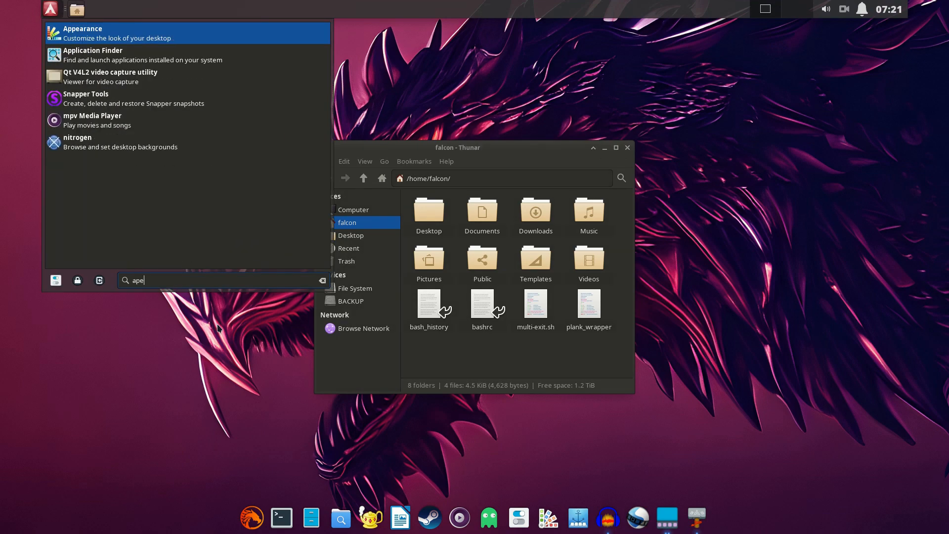
left_click(95, 36)
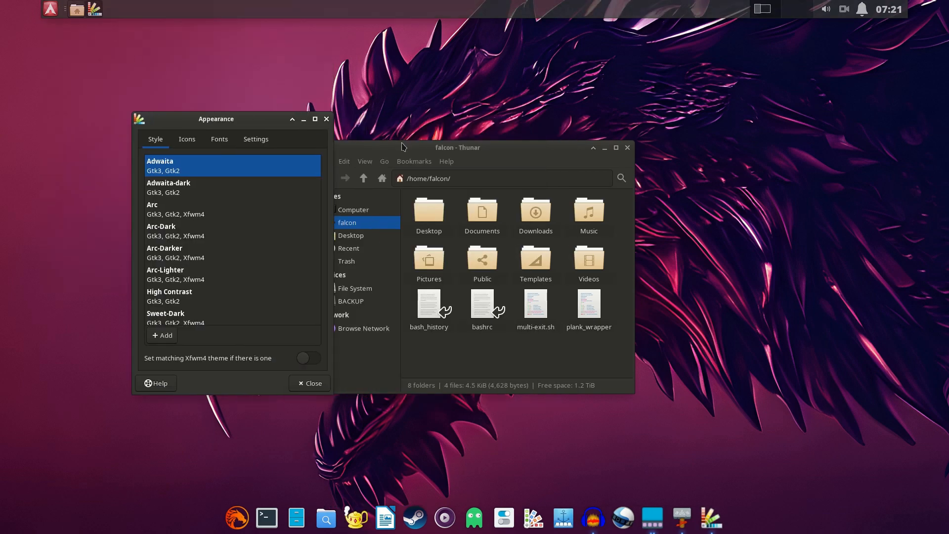
left_click(601, 122)
left_click_drag(600, 123, 601, 121)
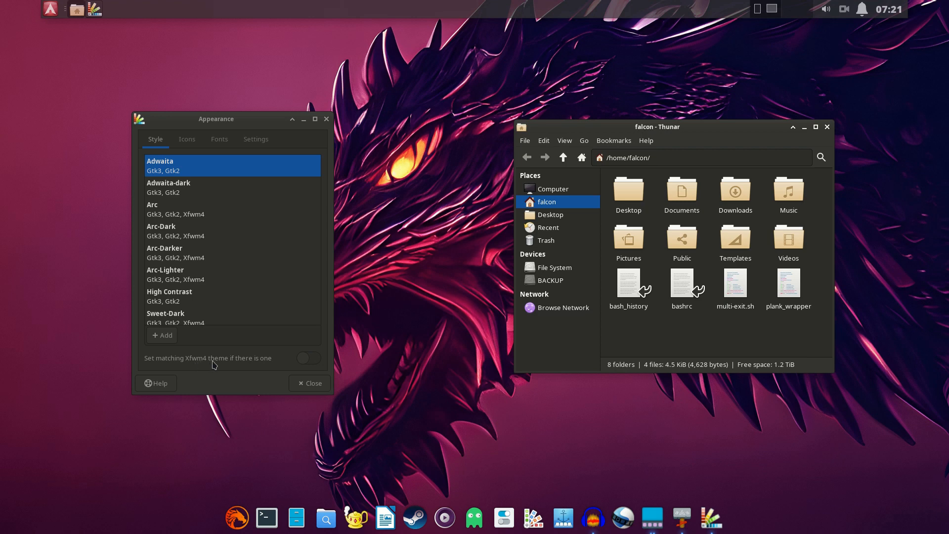
- Enable matching Xfwm4 themes, preview Arc-Dark, Arc-Darker and Arc-Lighter, apply the Arc style, and close the file manager
left_click(309, 359)
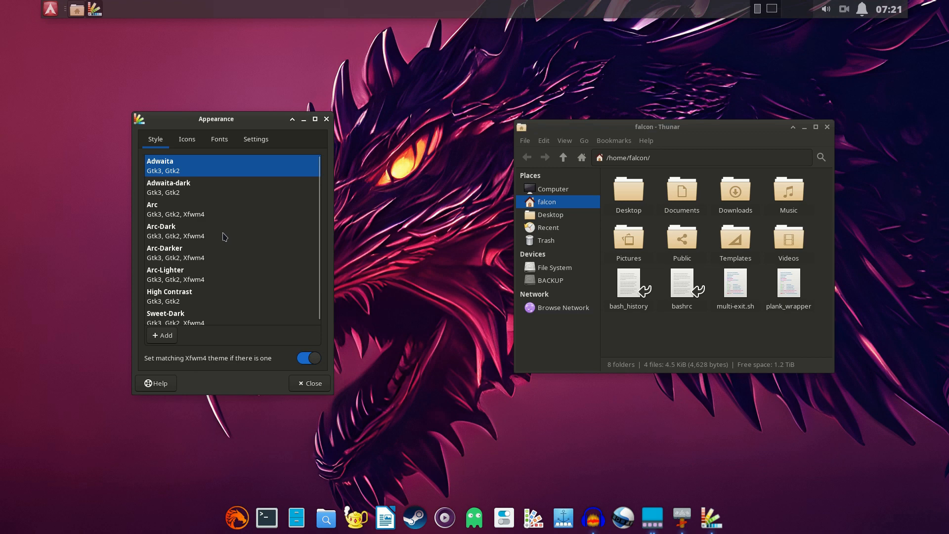
left_click(179, 212)
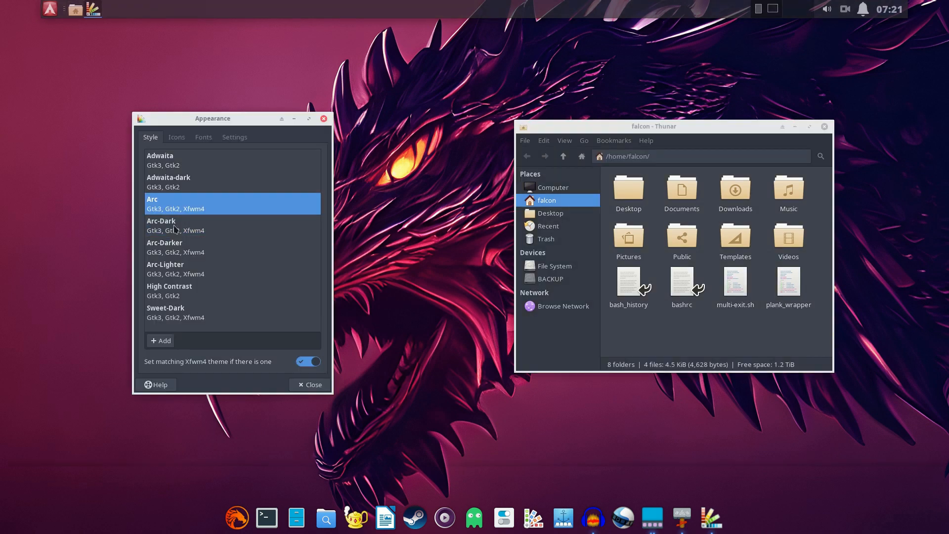
left_click(177, 229)
left_click(179, 244)
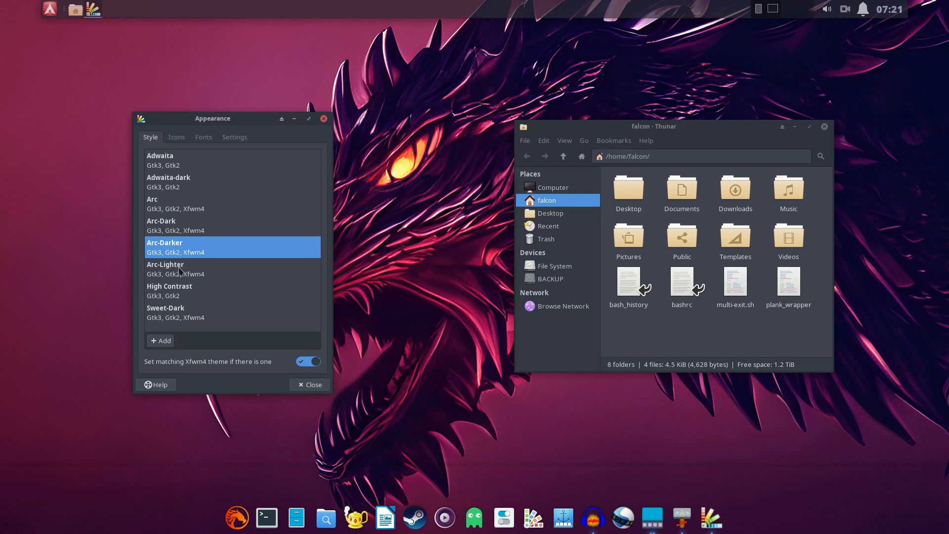
left_click(181, 271)
left_click(184, 245)
left_click(182, 229)
left_click(177, 211)
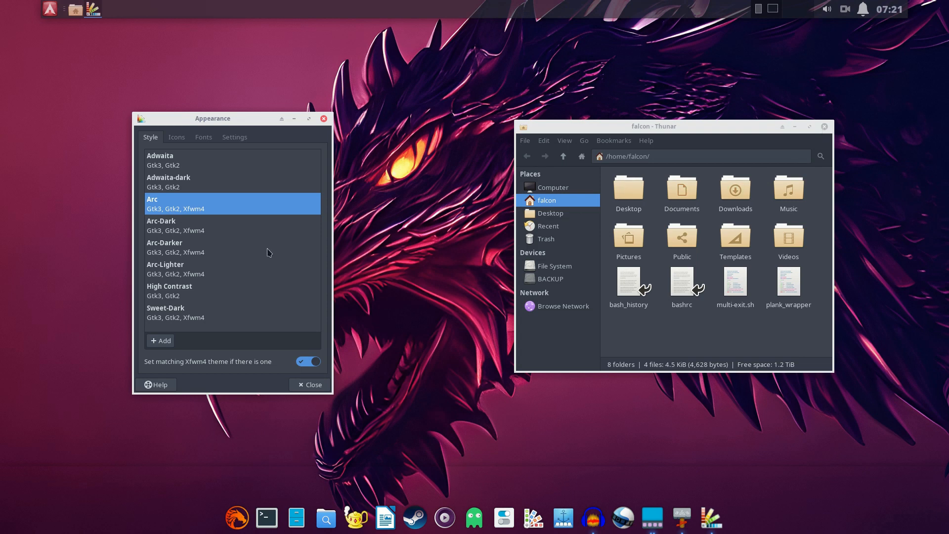
left_click(825, 128)
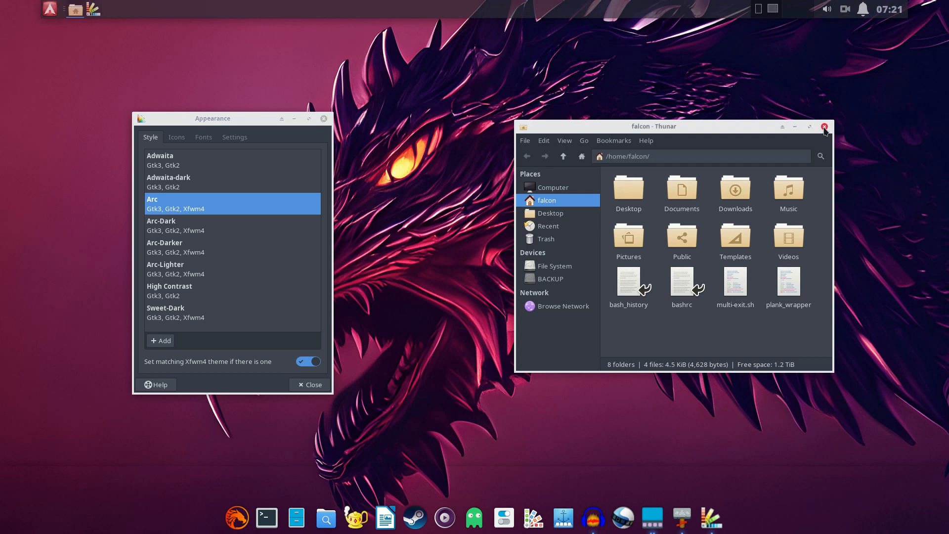
- Reopen Thunar beside the Appearance settings, preview the Arc-Dark, Arc-Darker and Arc-Lighter styles, and close the file manager
left_click(825, 129)
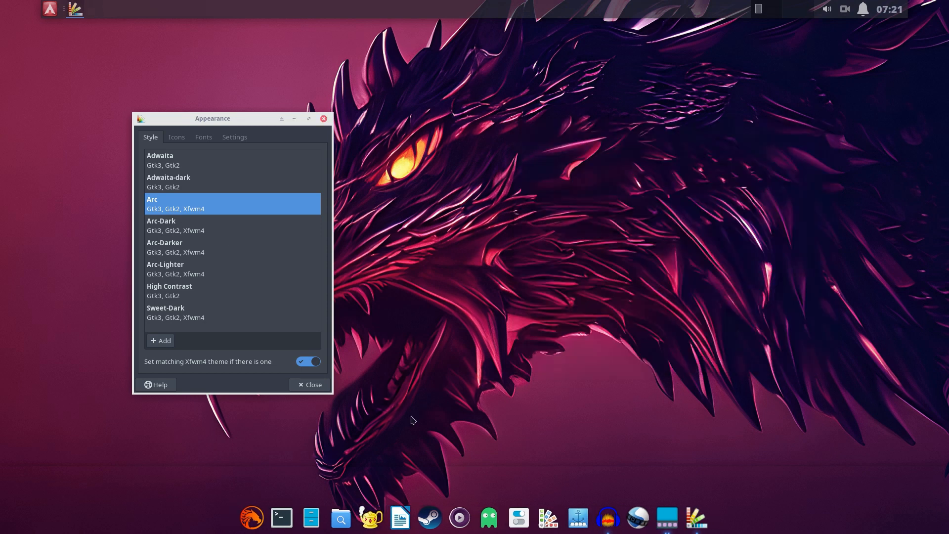
left_click(320, 520)
left_click_drag(547, 149, 690, 134)
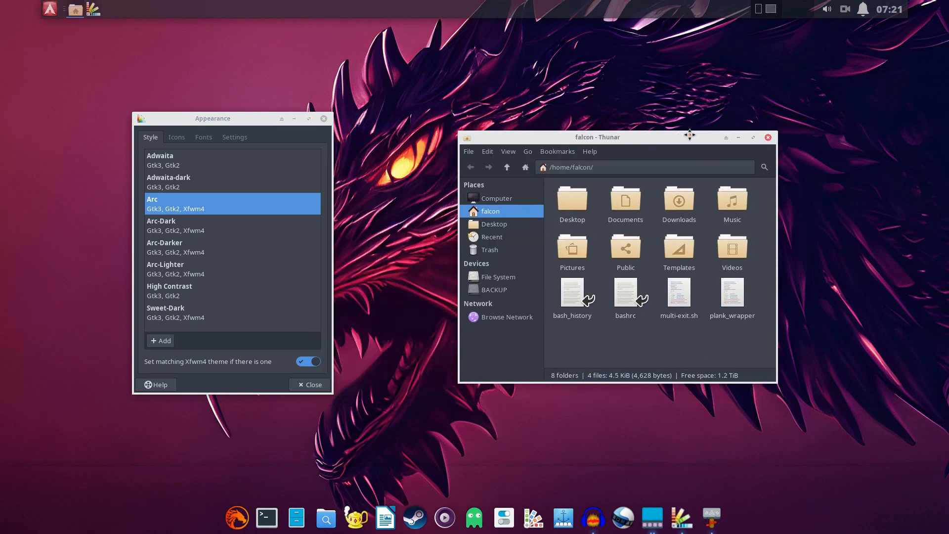
left_click(198, 230)
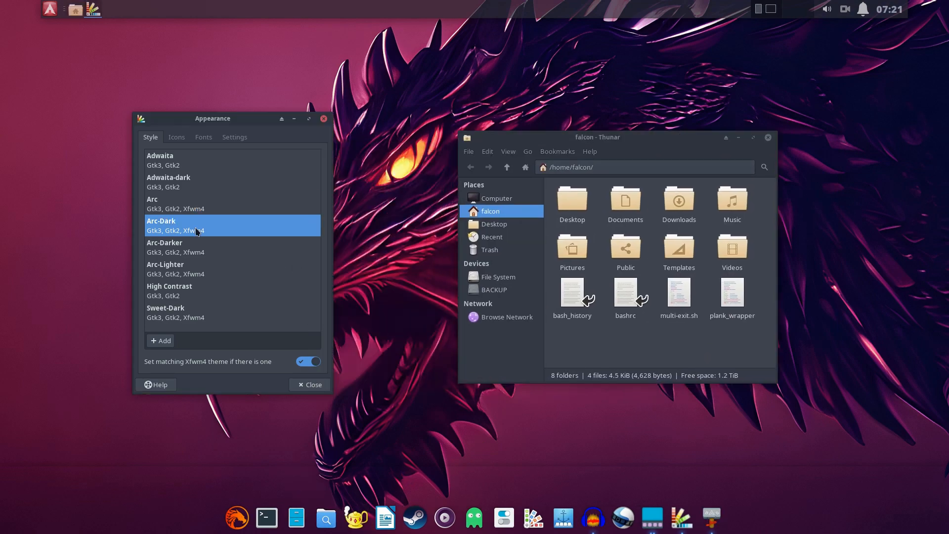
left_click(182, 252)
left_click(188, 269)
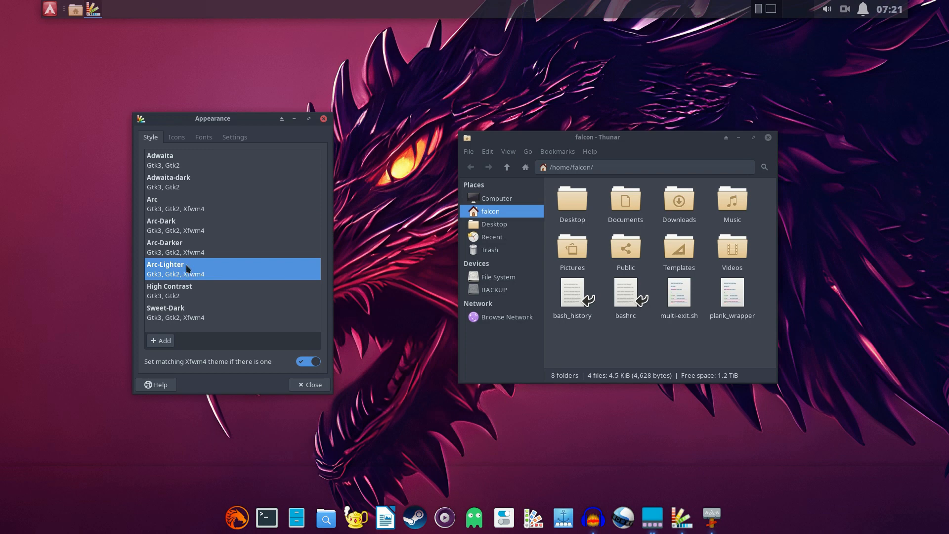
left_click(769, 138)
- Place a new Thunar window beside the Appearance settings, preview Arc-Darker and Arc-Dark, apply Arc, and close the file manager
left_click(319, 514)
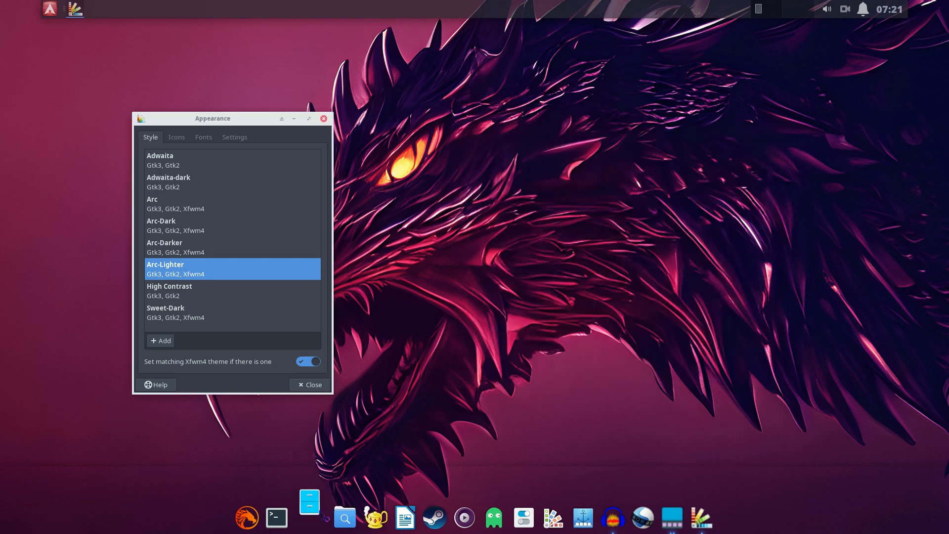
left_click_drag(529, 144, 688, 123)
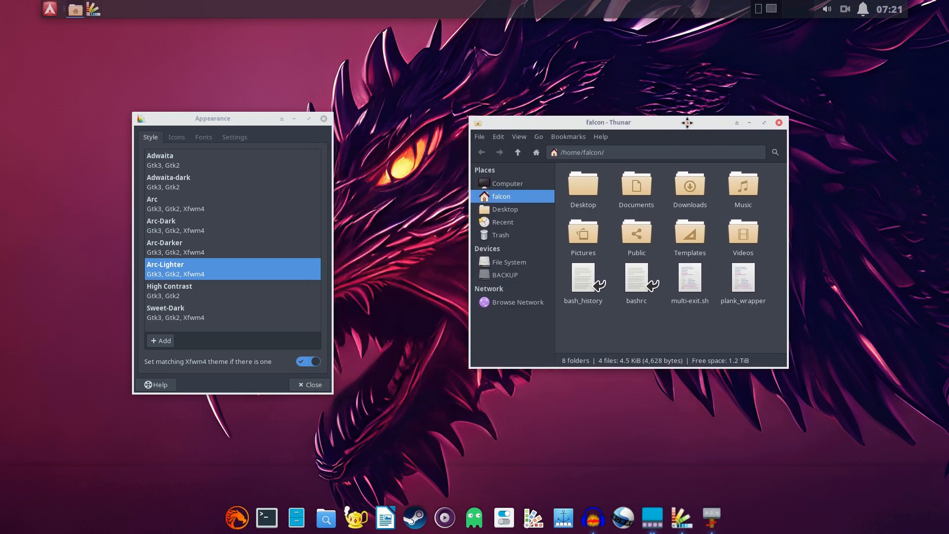
left_click(175, 252)
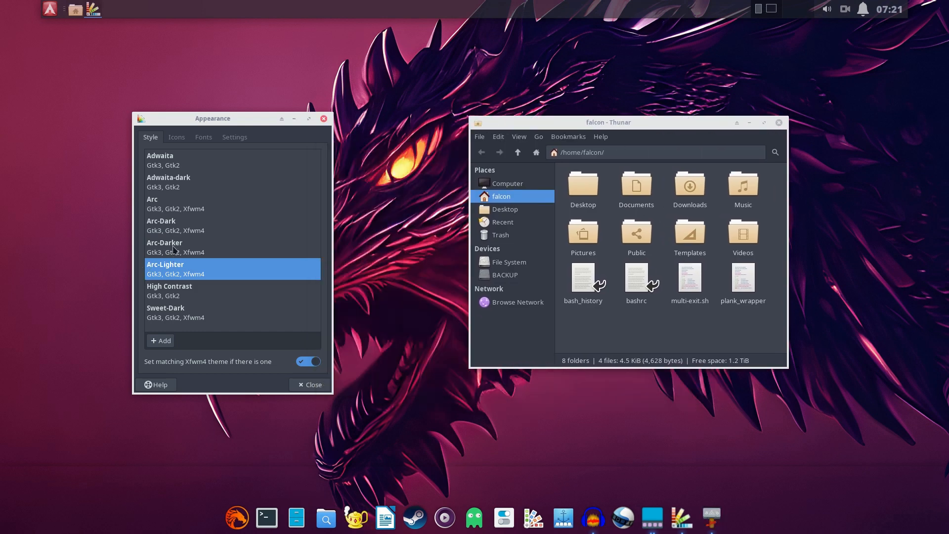
left_click(193, 225)
left_click(193, 206)
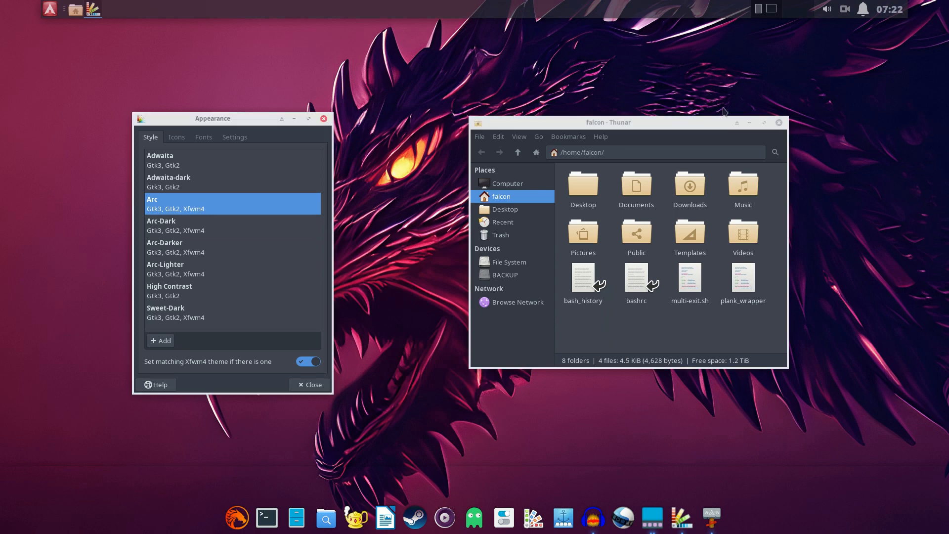
left_click(779, 122)
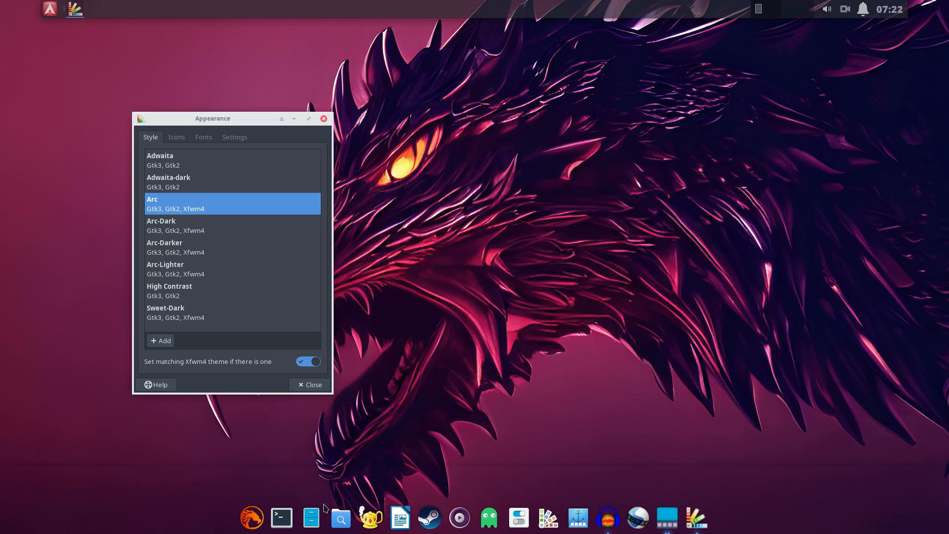
- Apply the Arc-Darker style with a Thunar window alongside for comparison, and close both the file manager and the Appearance settings
left_click(311, 518)
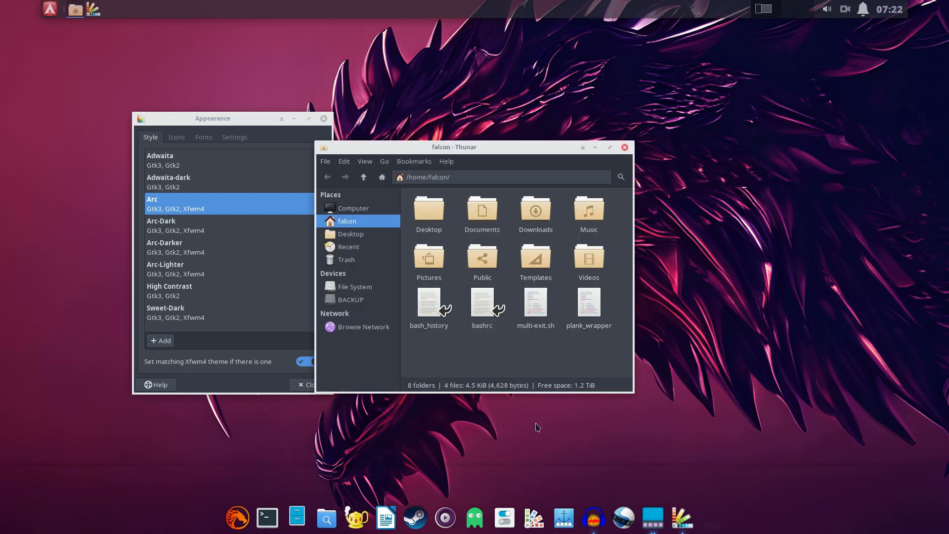
left_click_drag(525, 148, 672, 122)
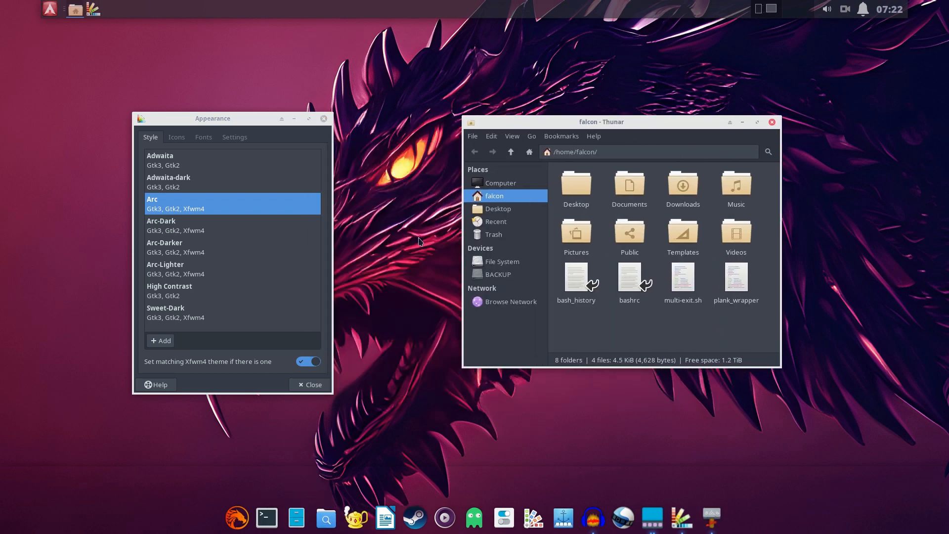
left_click(196, 243)
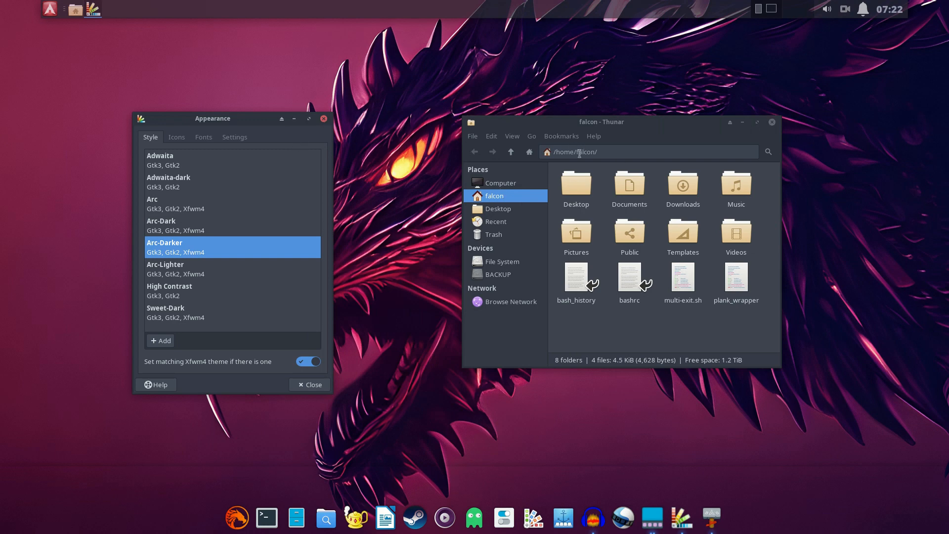
left_click(773, 123)
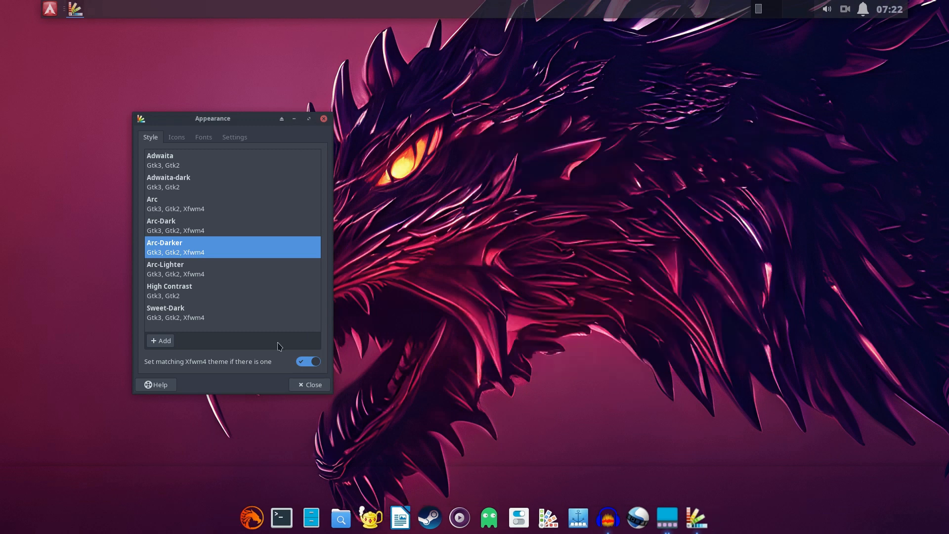
left_click(306, 388)
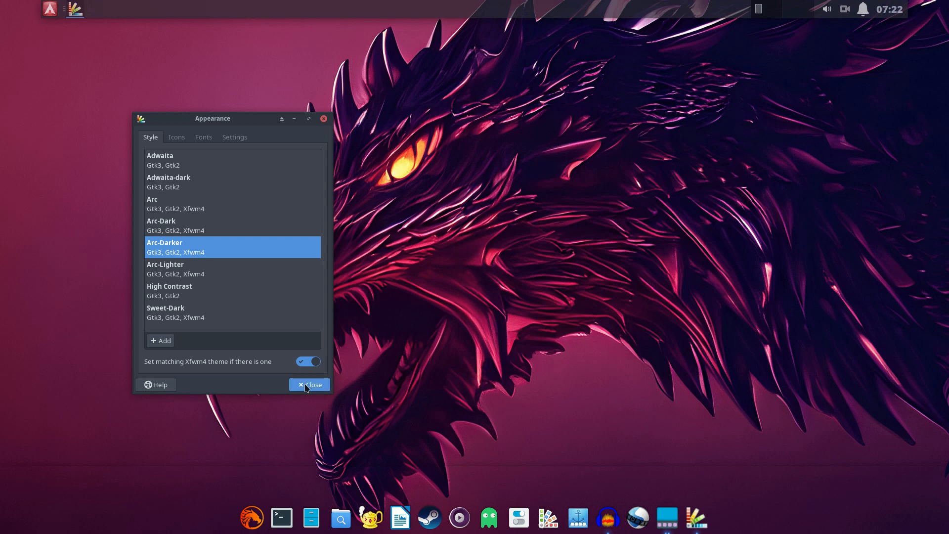
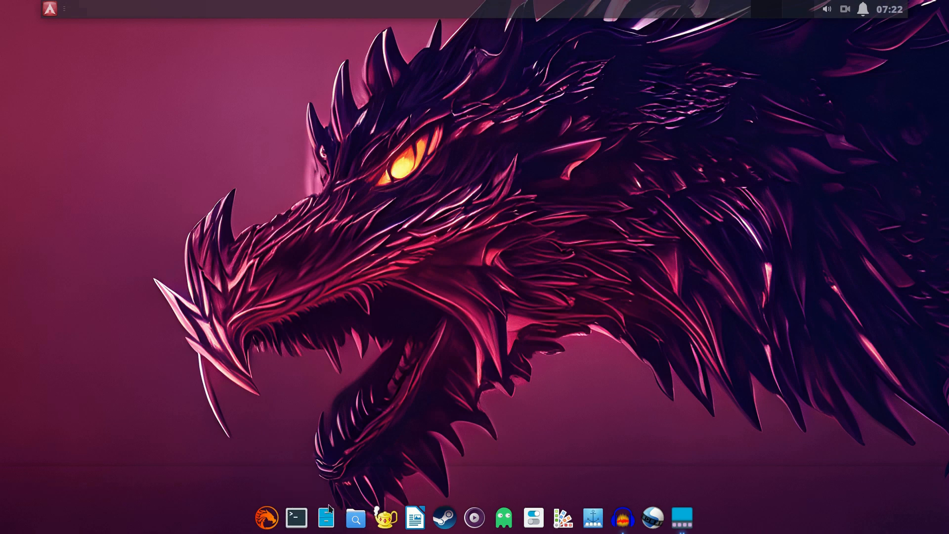
- Open a terminal and stop all running Plank processes with killall plank
left_click(295, 516)
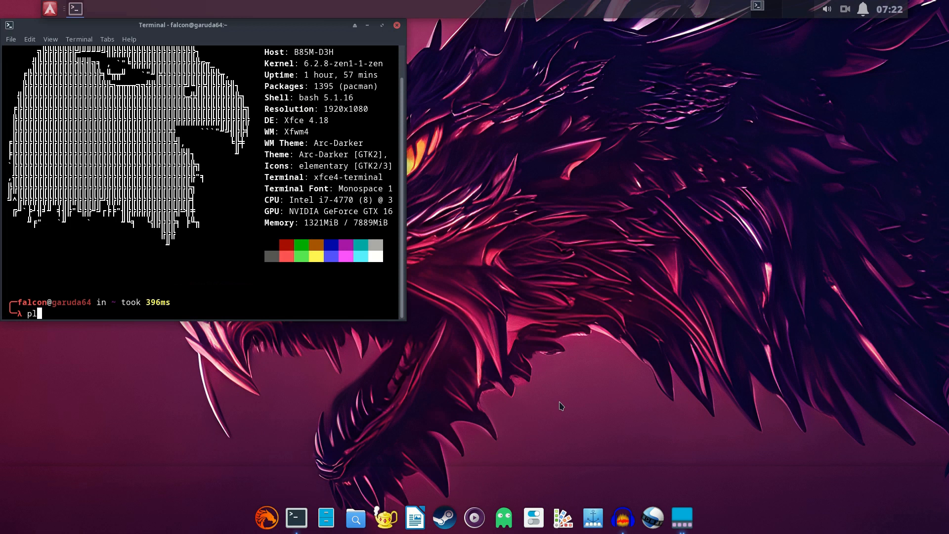
type("killall plank")
key("Return")
- Start Plank from the terminal with the plank command, move the terminal window, and close it despite the running process
type("plan")
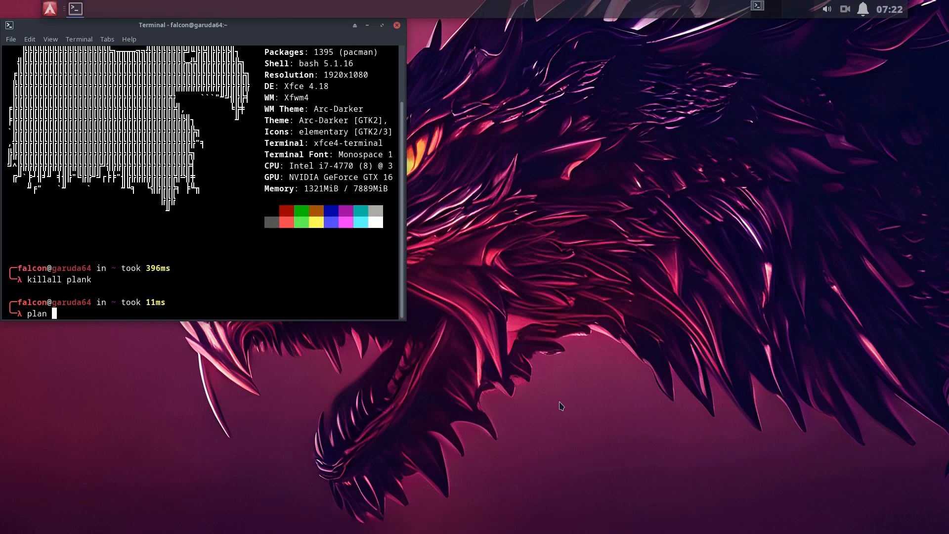
type("k")
key("Return")
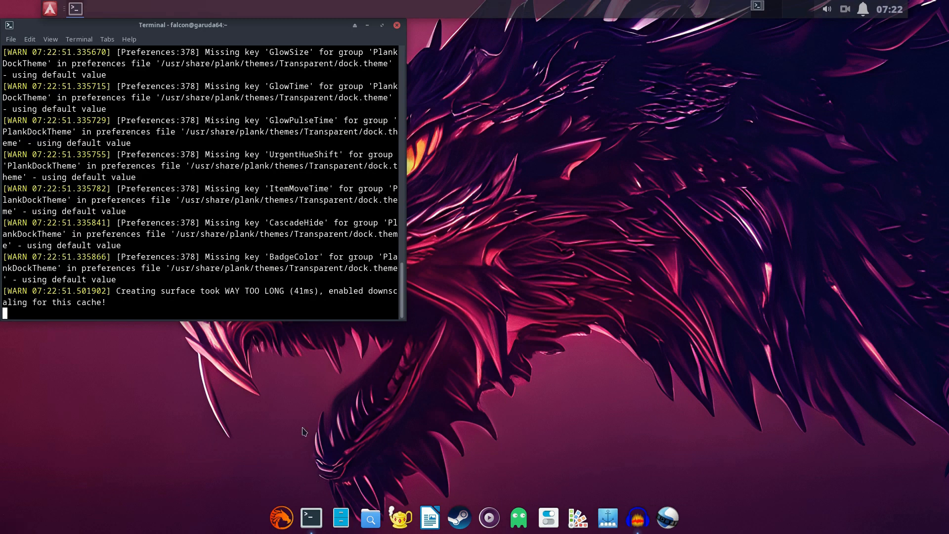
left_click_drag(222, 28, 418, 80)
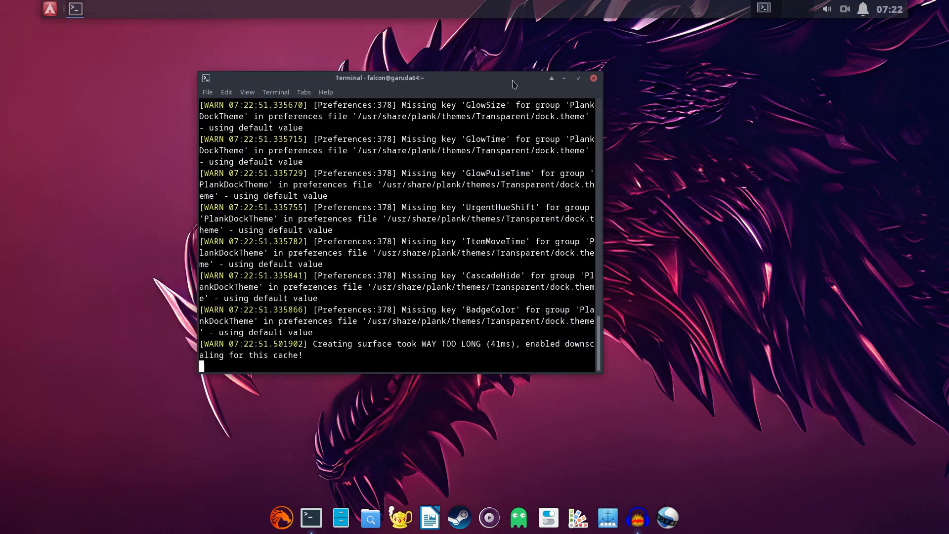
left_click(594, 78)
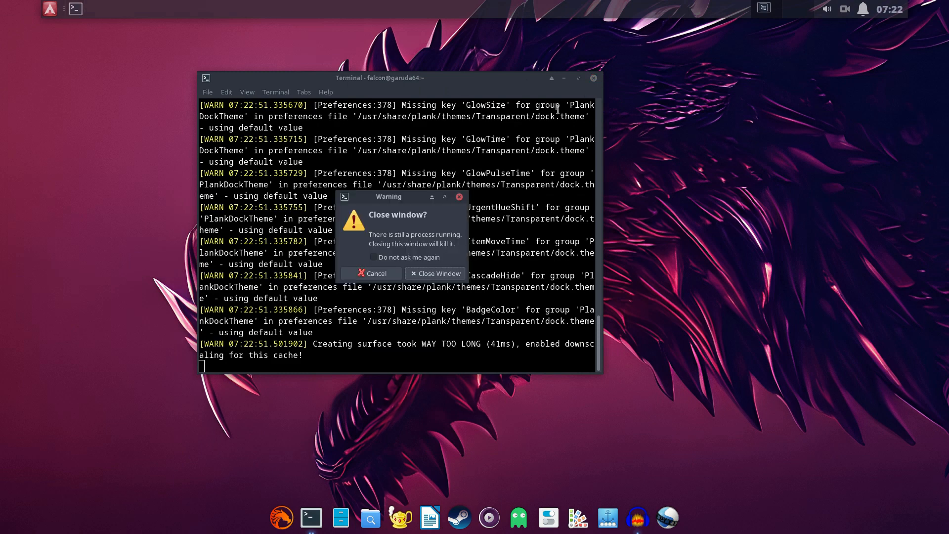
left_click(431, 275)
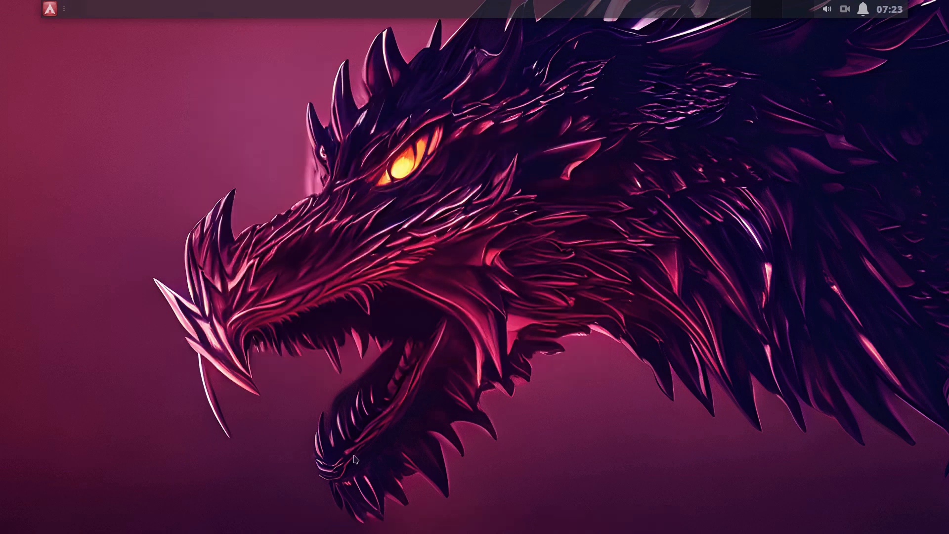
- Search the Whisker Menu for "plank" and open the Plank entry in the launcher editor
left_click(49, 14)
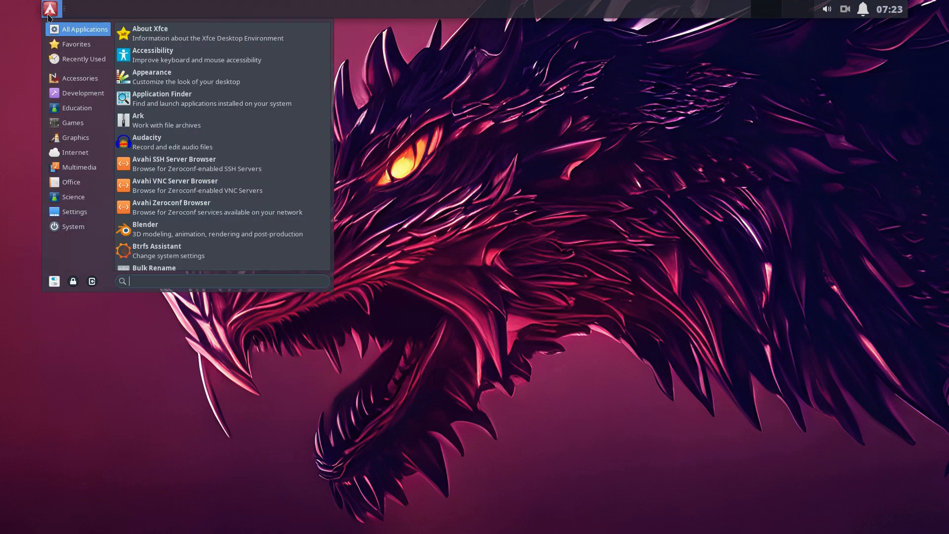
left_click(89, 211)
left_click(74, 197)
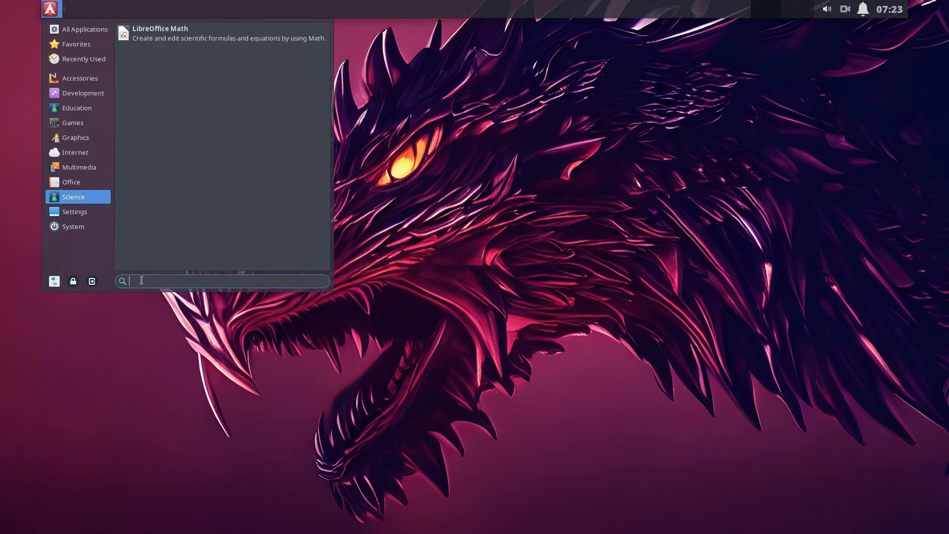
type("plank")
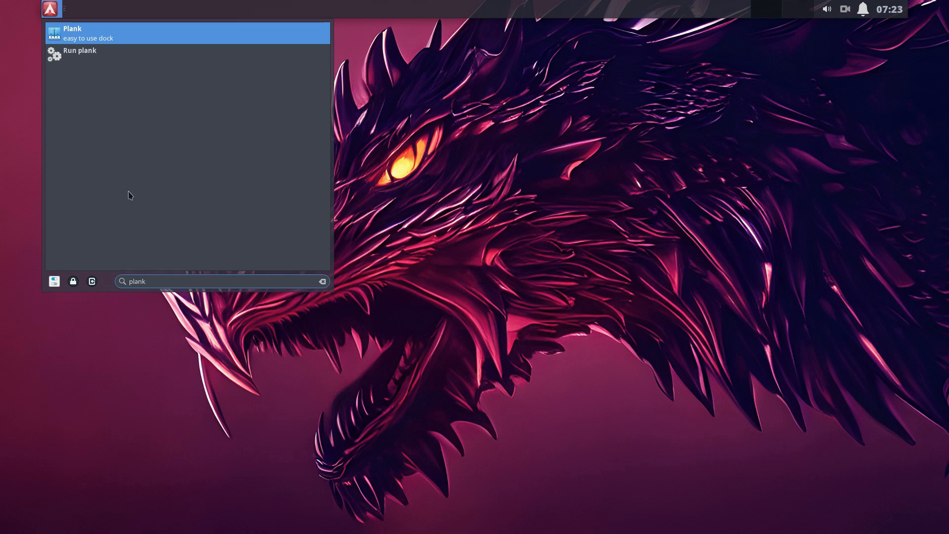
right_click(91, 38)
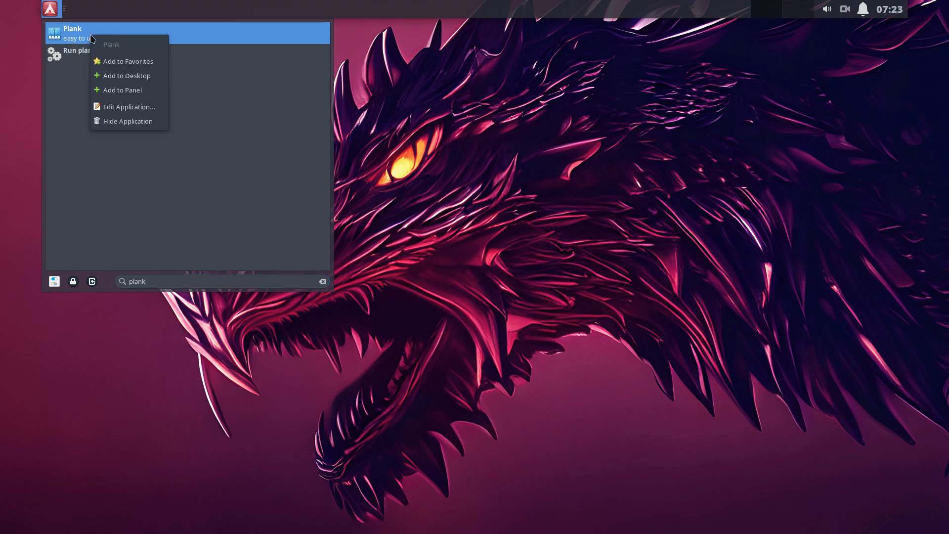
left_click(127, 107)
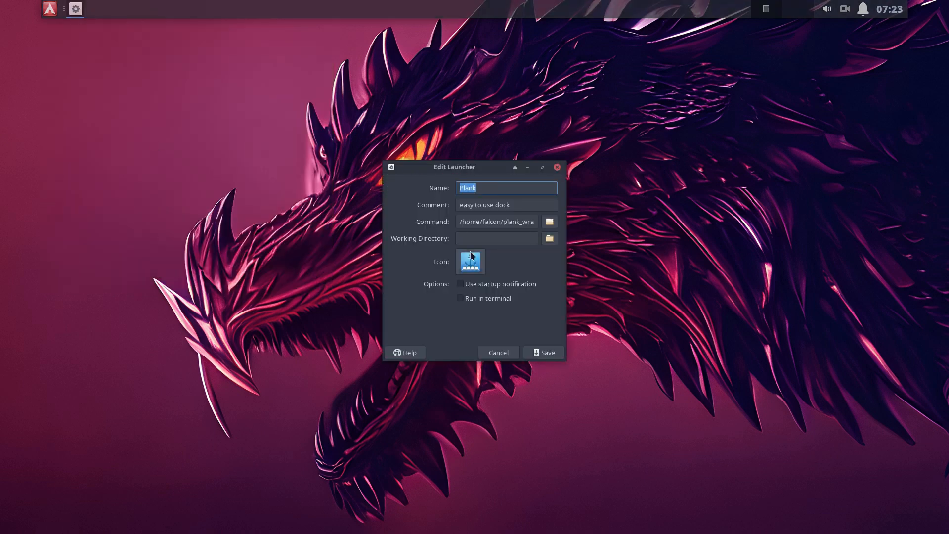
- Replace the Plank launcher's wrapper script command with plank
left_click(517, 222)
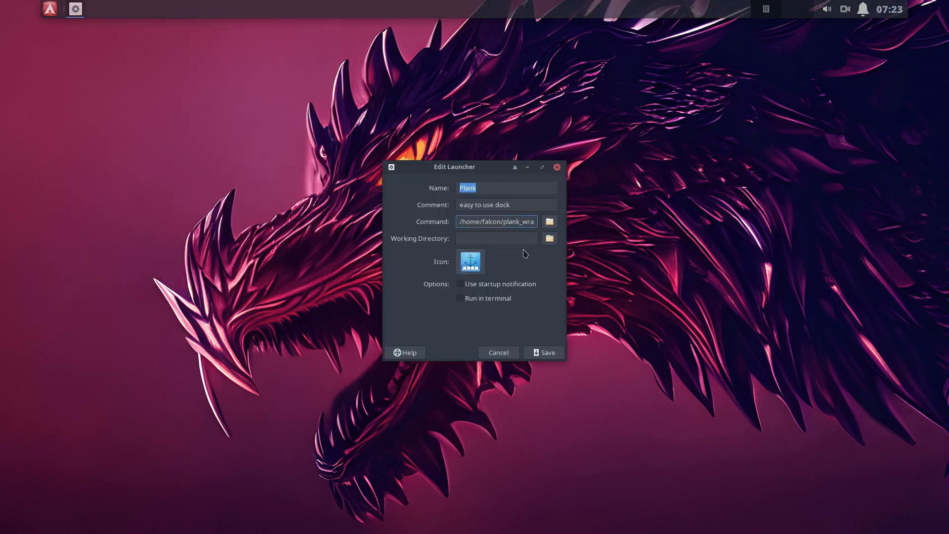
key("End")
key("Home")
key("shift+End")
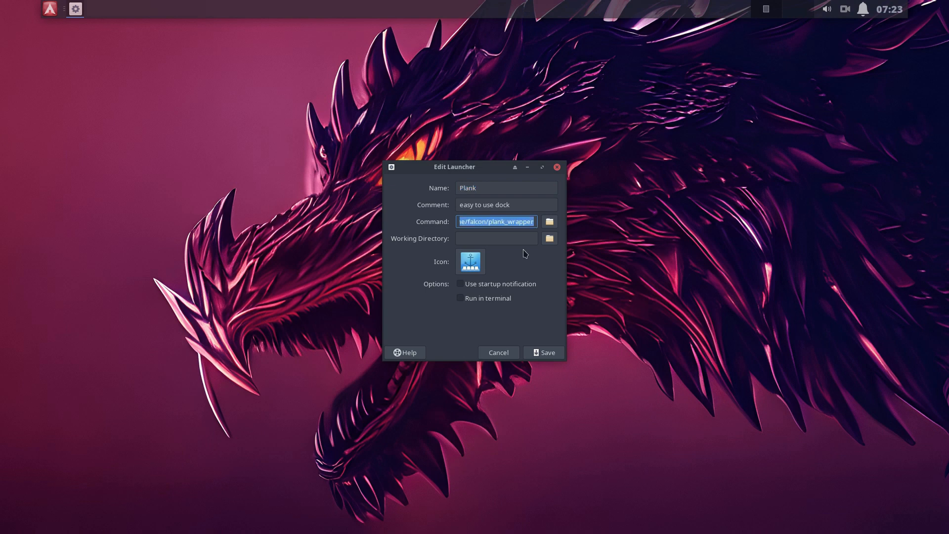
key("BackSpace")
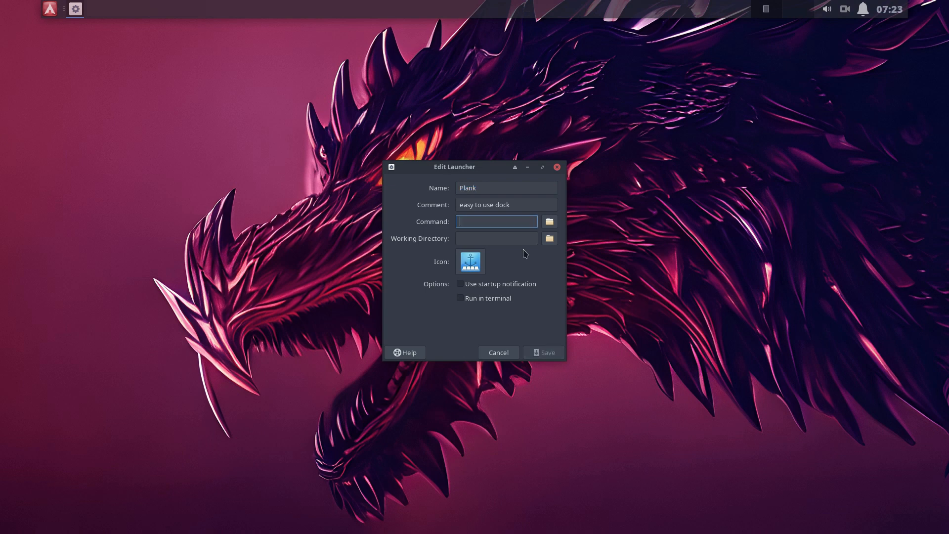
type("plank")
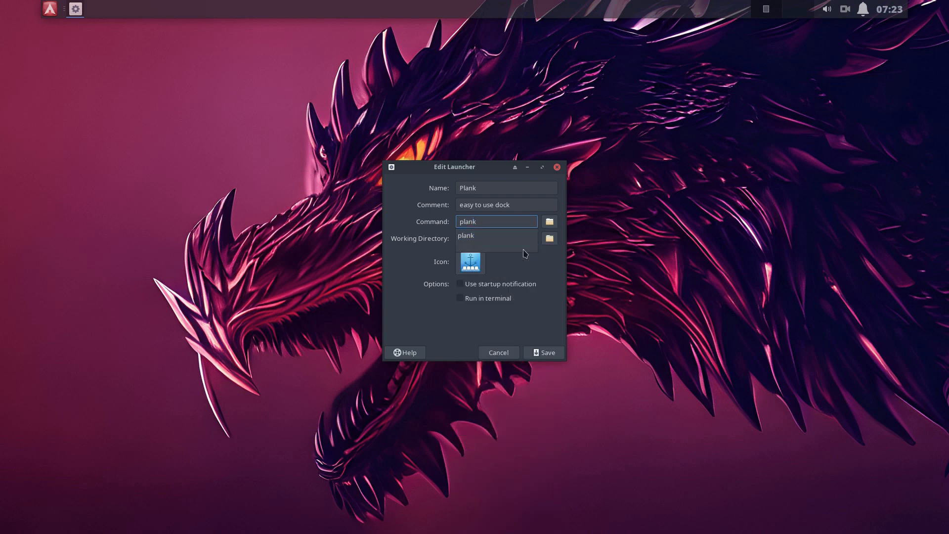
- Restore the plank_wrapper path as the Plank launcher's command and save the launcher
key("BackSpace")
key("BackSpace")
key("BackSpace")
key("BackSpace")
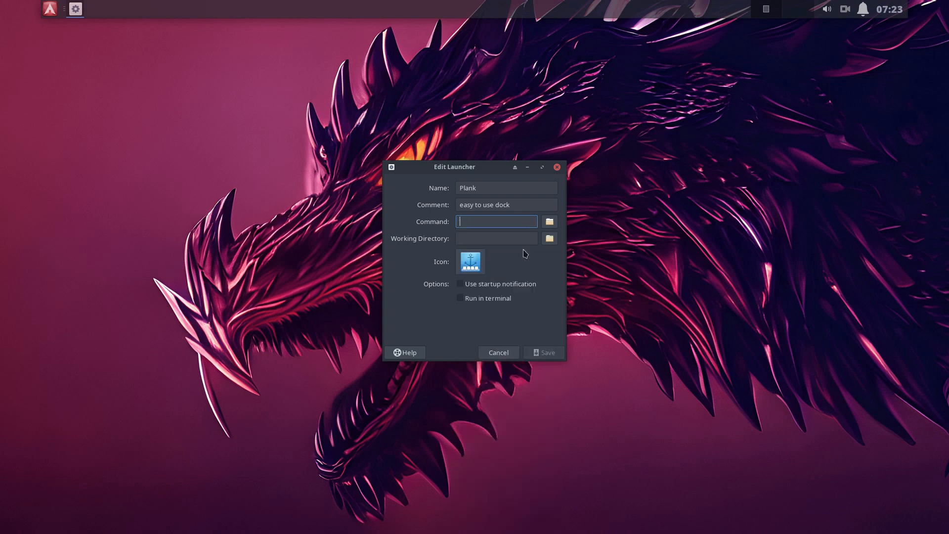
key("ctrl+v")
left_click(540, 352)
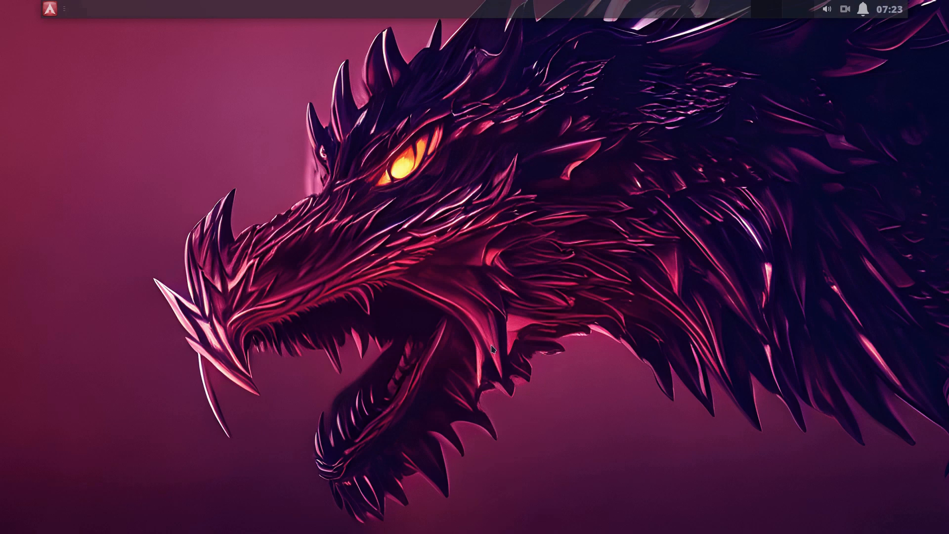
- Search the Whisker Menu for "plank" and launch the Plank dock from it
left_click(49, 9)
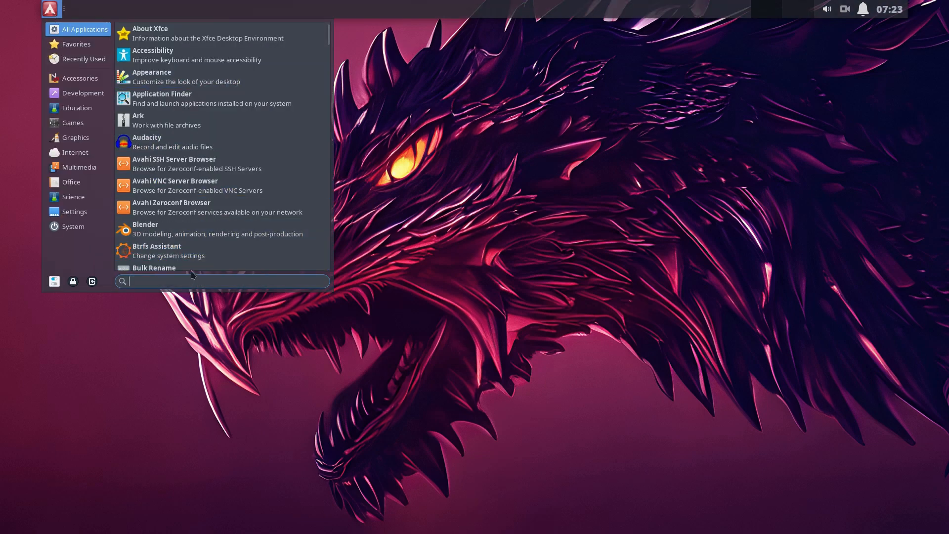
type("plank")
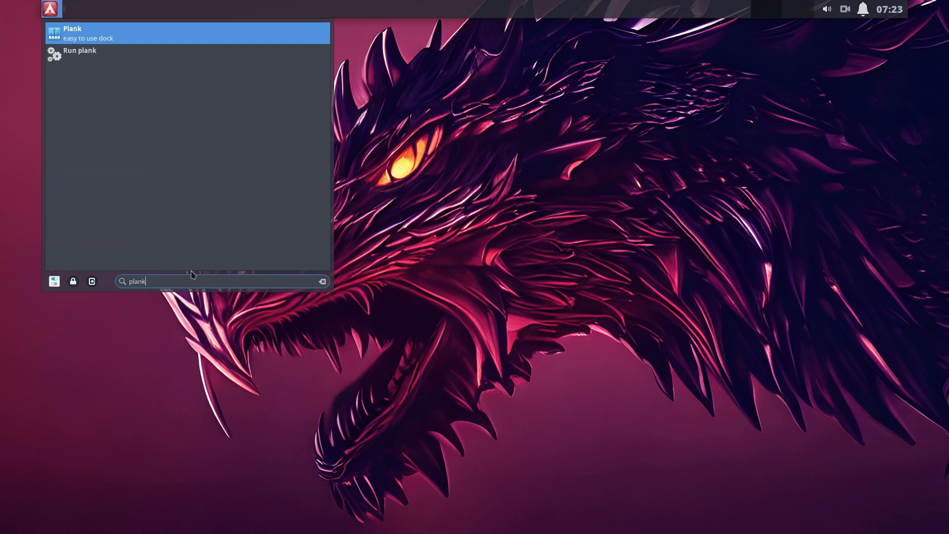
left_click(109, 31)
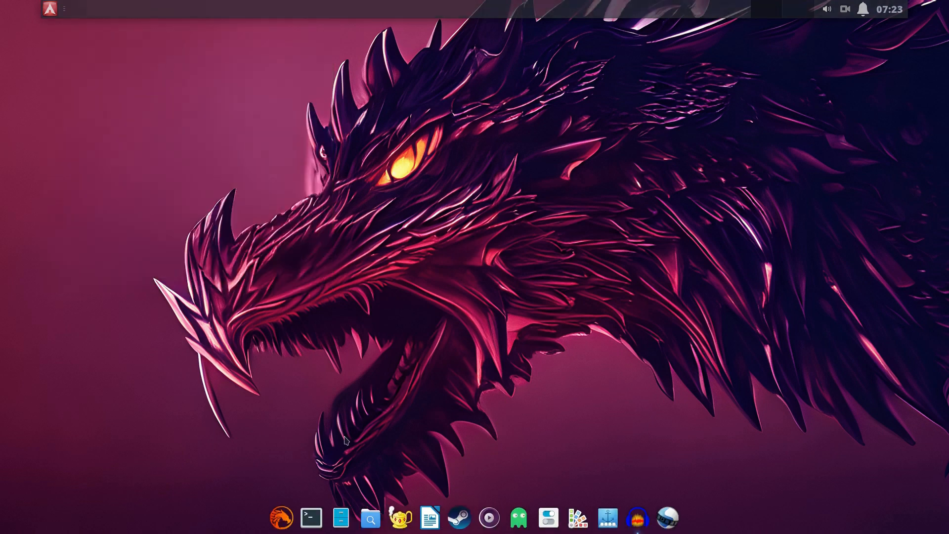
- Open the plank_wrapper script from the home folder in Geany and maximize the editor window
left_click(349, 521)
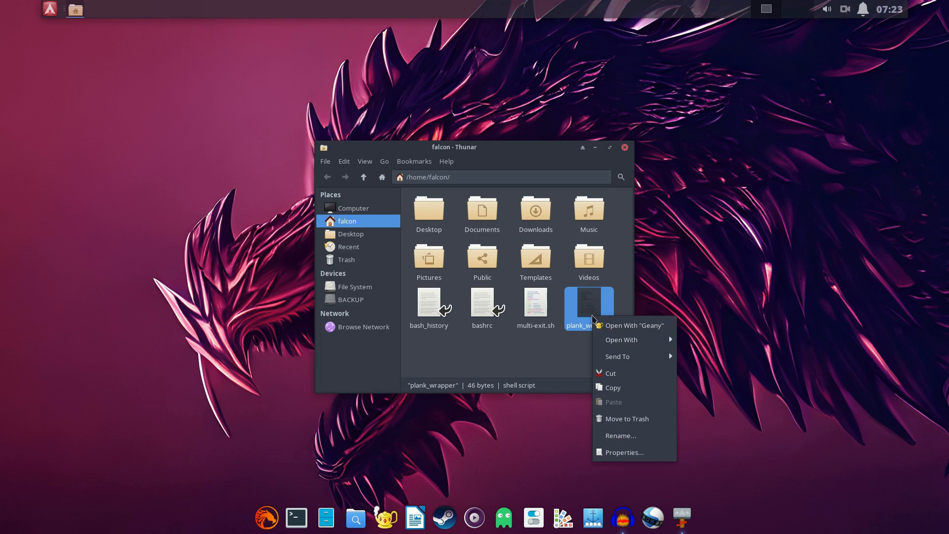
left_click(596, 325)
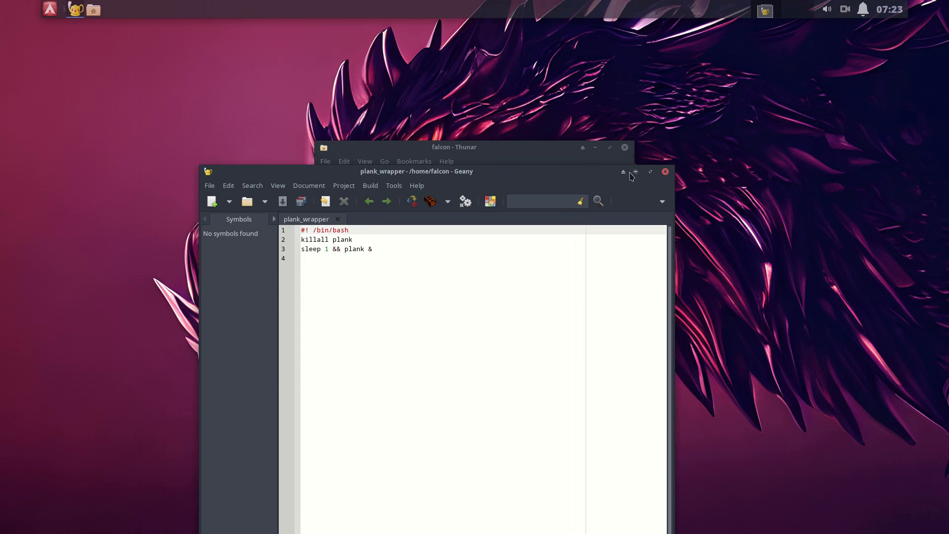
left_click(651, 172)
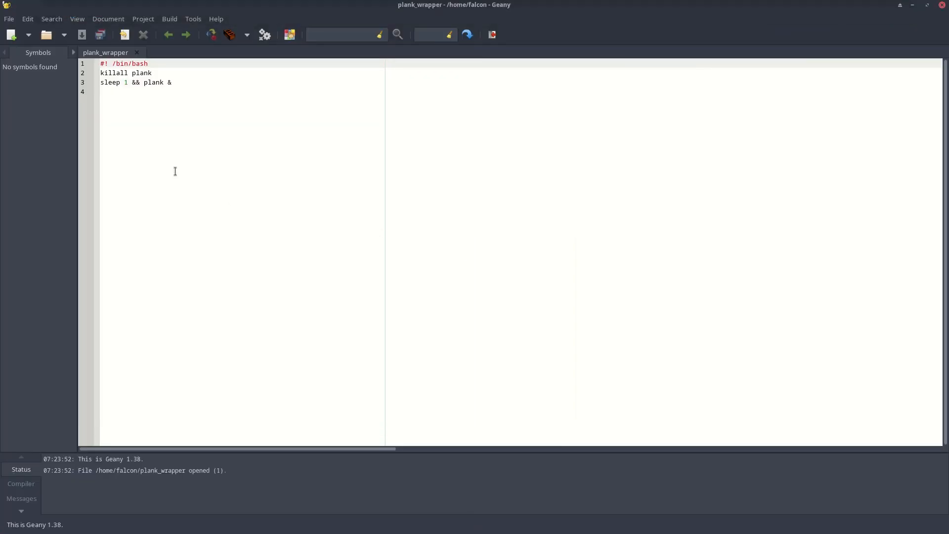
- Examine the killall plank and sleep lines of the plank_wrapper script, and close the editor
key("Down")
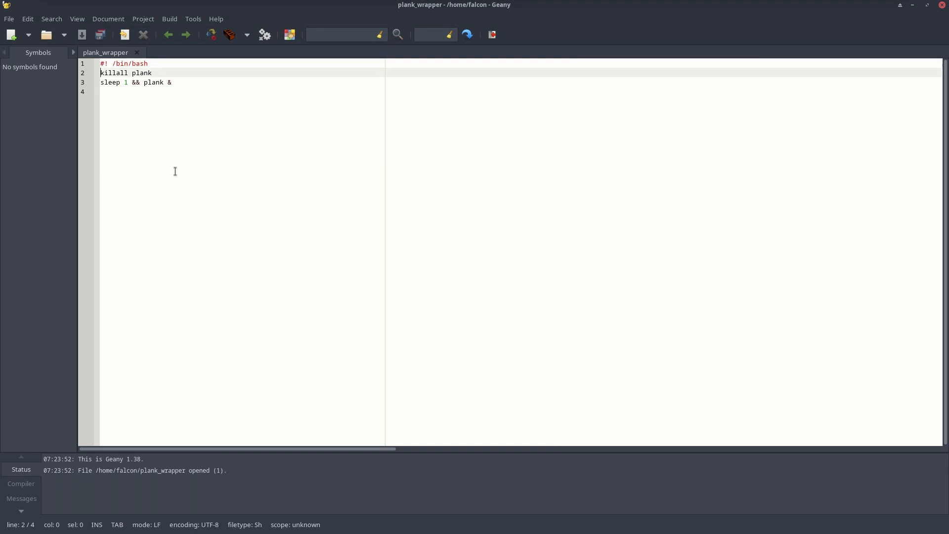
key("End")
key("Home")
key("Down")
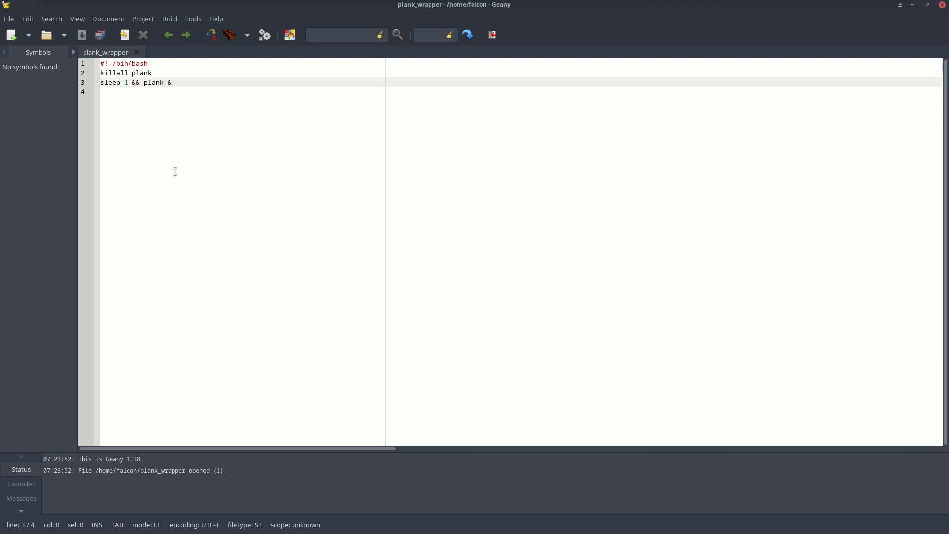
key("shift+Right")
key("shift+Right")
key("shift+Right")
key("shift+Right")
key("shift+Right")
key("shift+Right")
key("shift+Right")
key("Right")
key("Right")
key("Right")
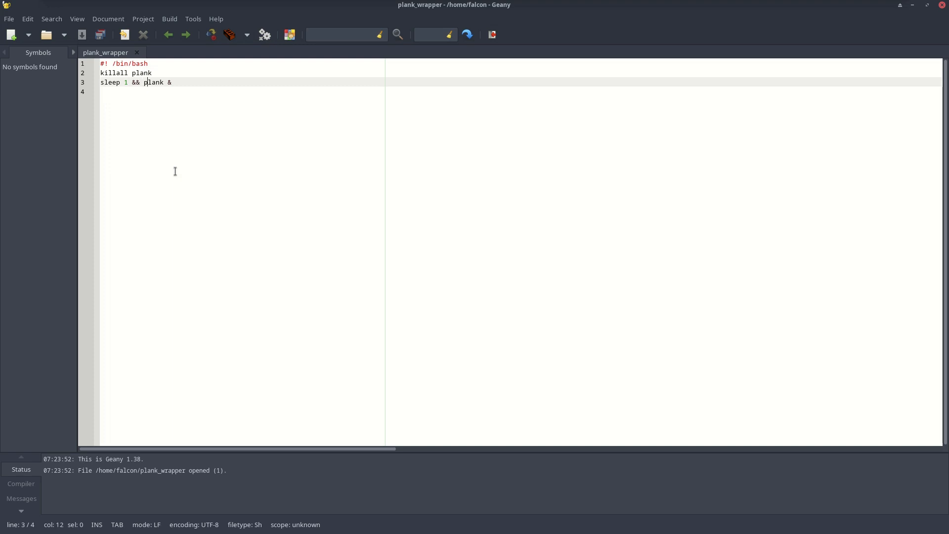
mouse_move(591, 2)
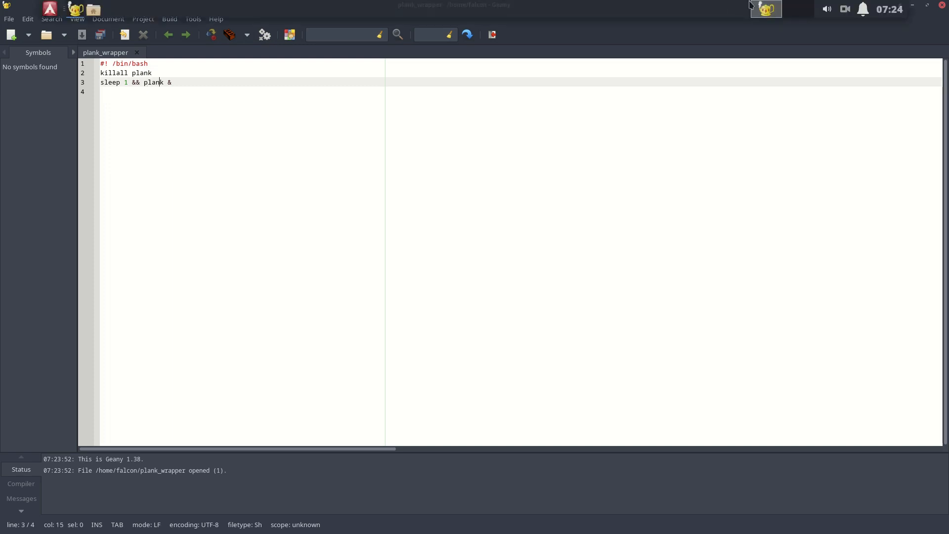
left_click(942, 4)
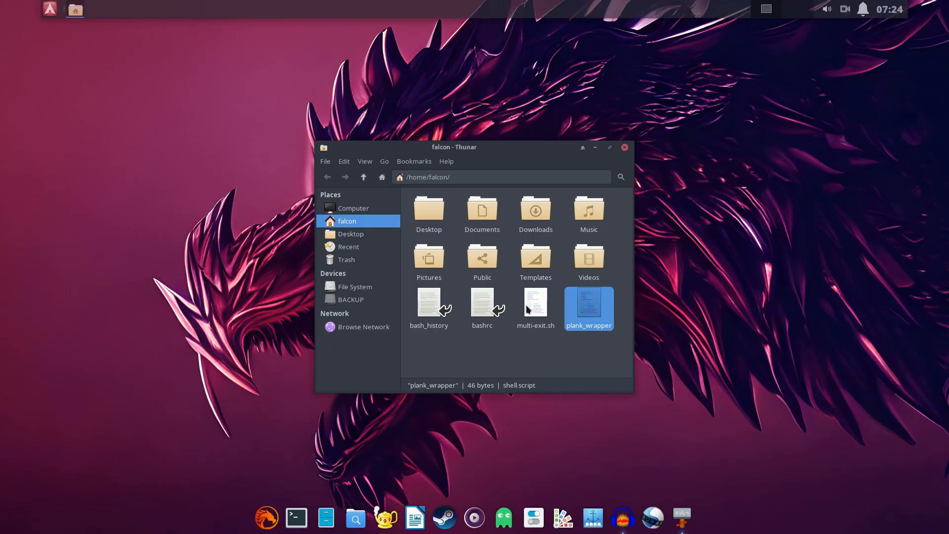
- Check the permissions of plank_wrapper in its file properties
right_click(594, 312)
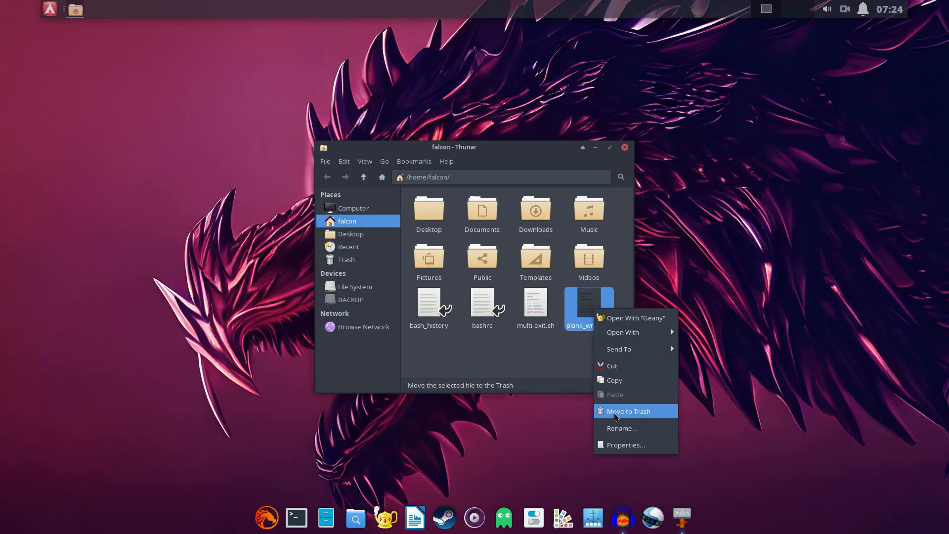
left_click(618, 438)
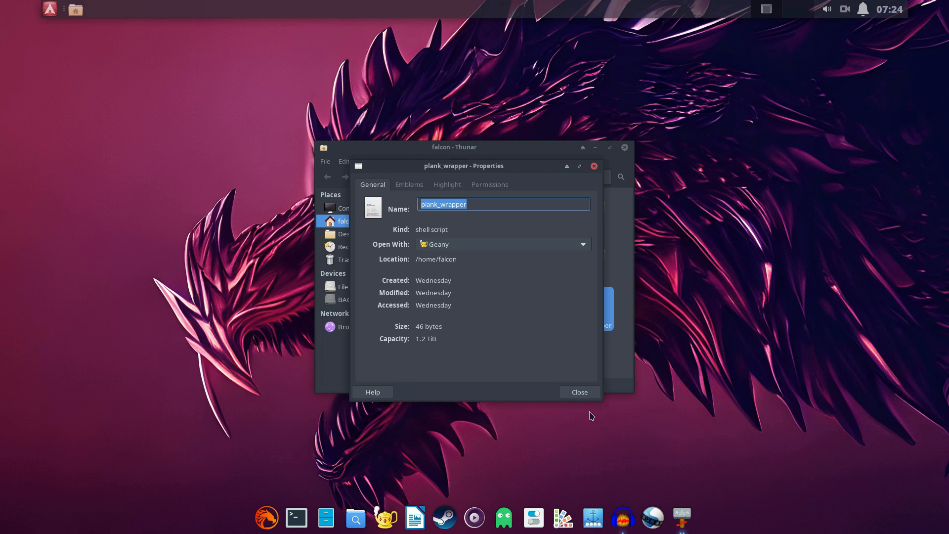
left_click(489, 186)
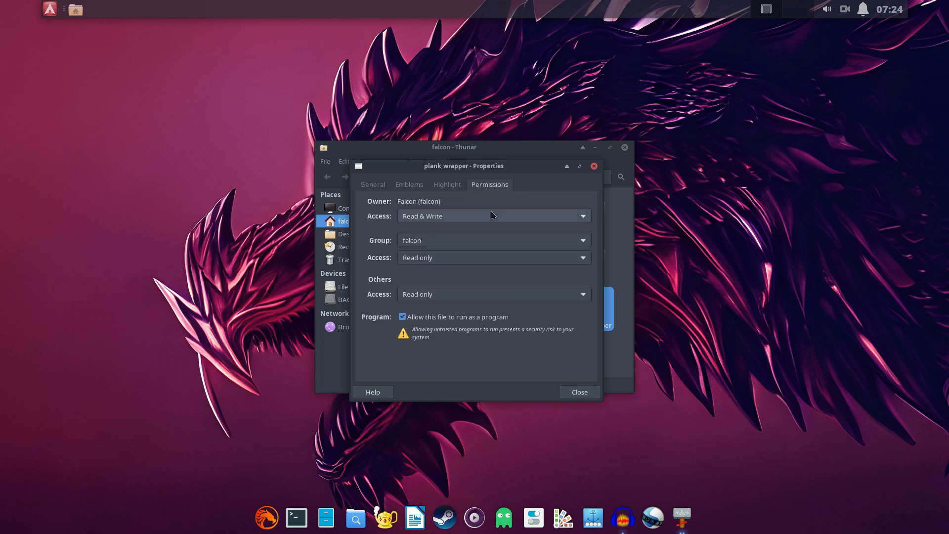
- Write chmod + x in a new terminal without running it, and close all the open windows
left_click(297, 516)
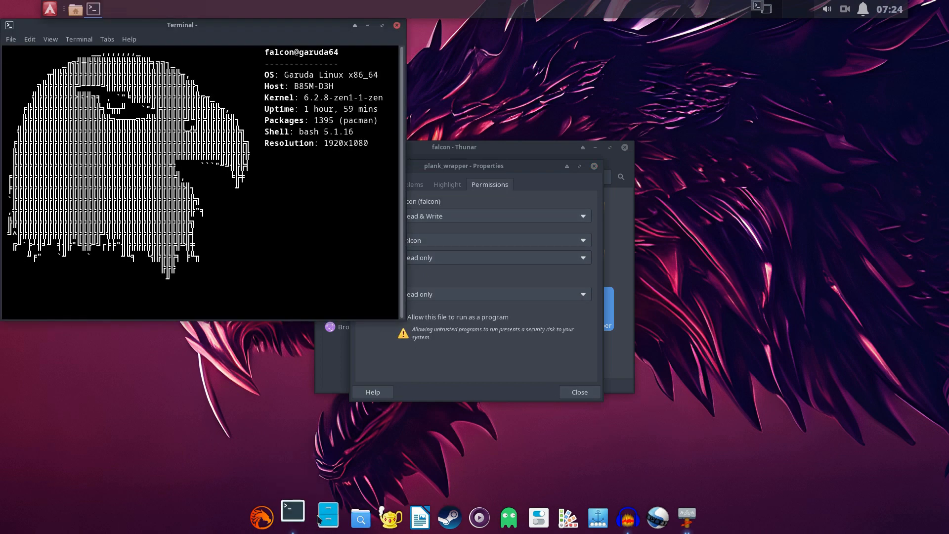
type("ch")
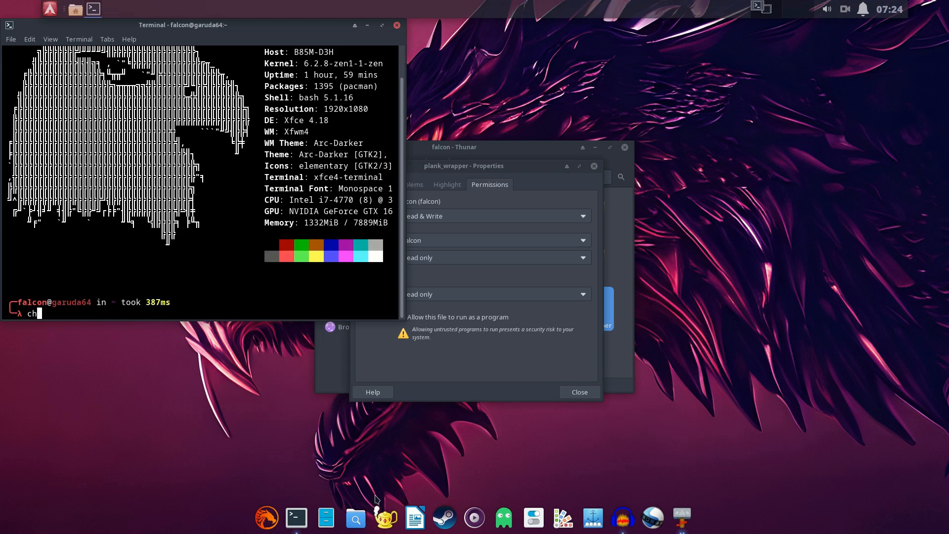
type("mod + x")
left_click(594, 166)
left_click(396, 26)
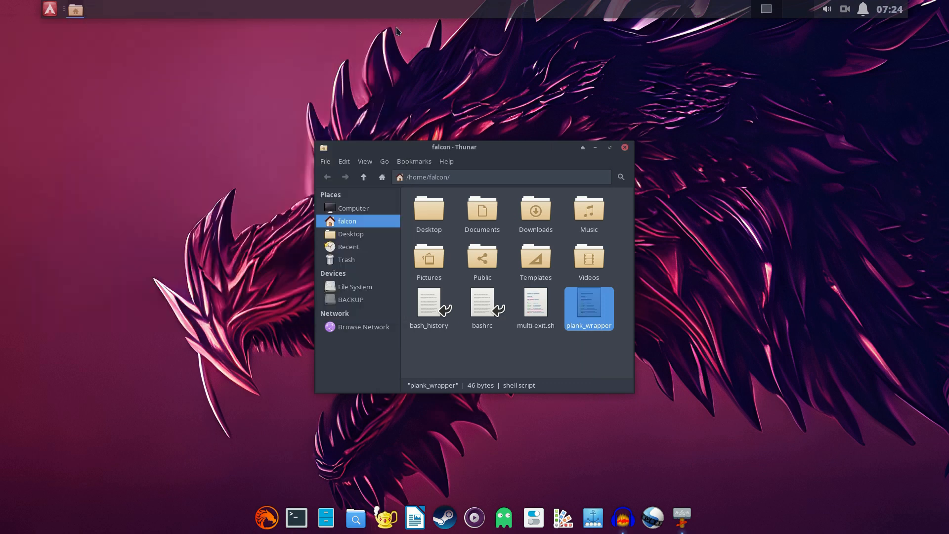
left_click(625, 148)
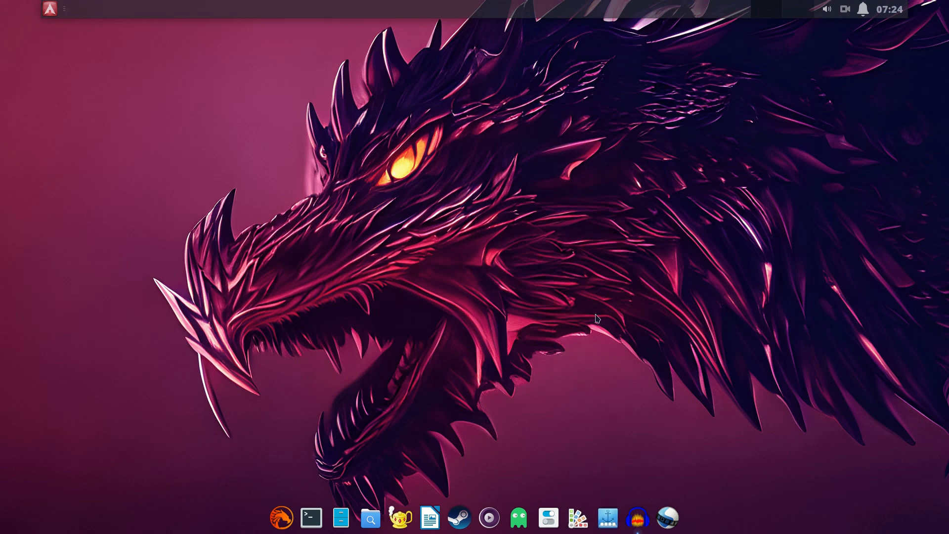
left_click(614, 519)
right_click(349, 12)
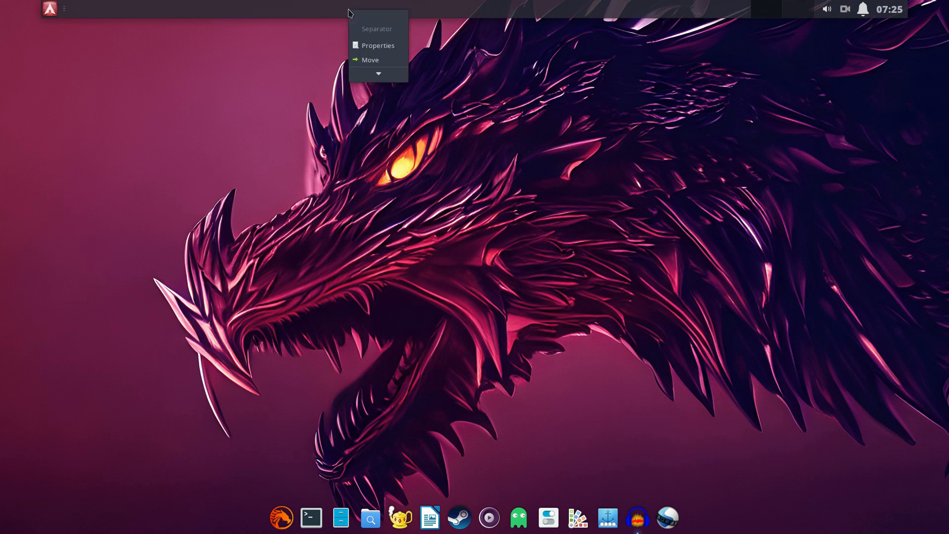
left_click(267, 113)
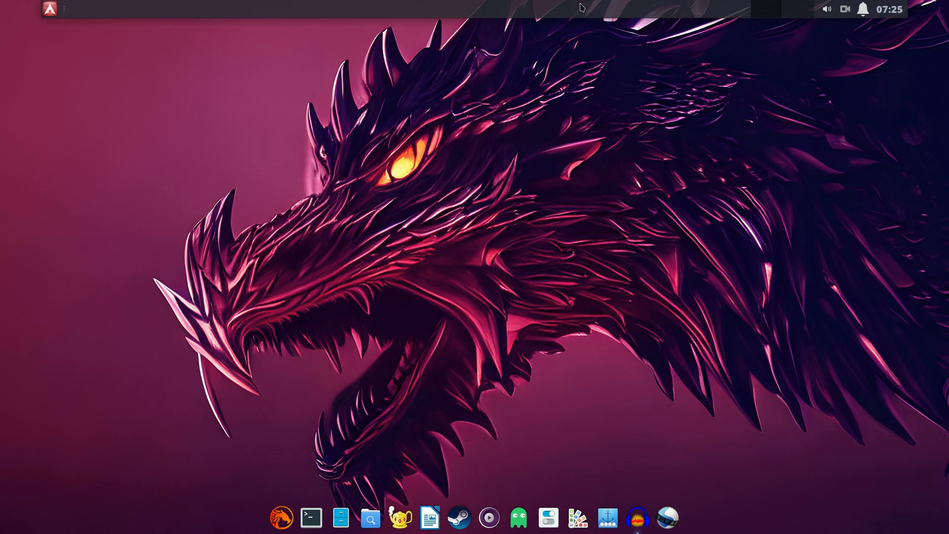
- Set Panel 1's background style to Solid color using the very dark purple custom swatch, and close the panel preferences
right_click(290, 14)
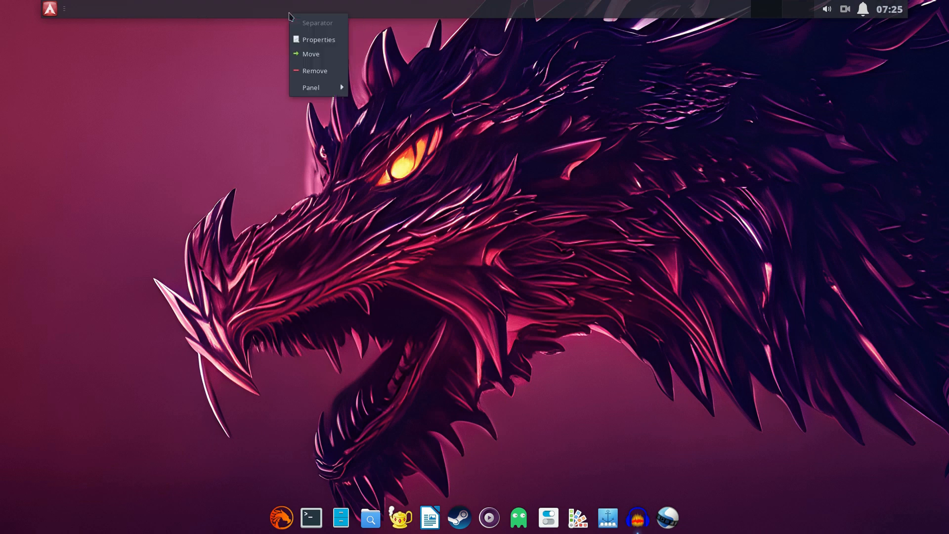
mouse_move(315, 86)
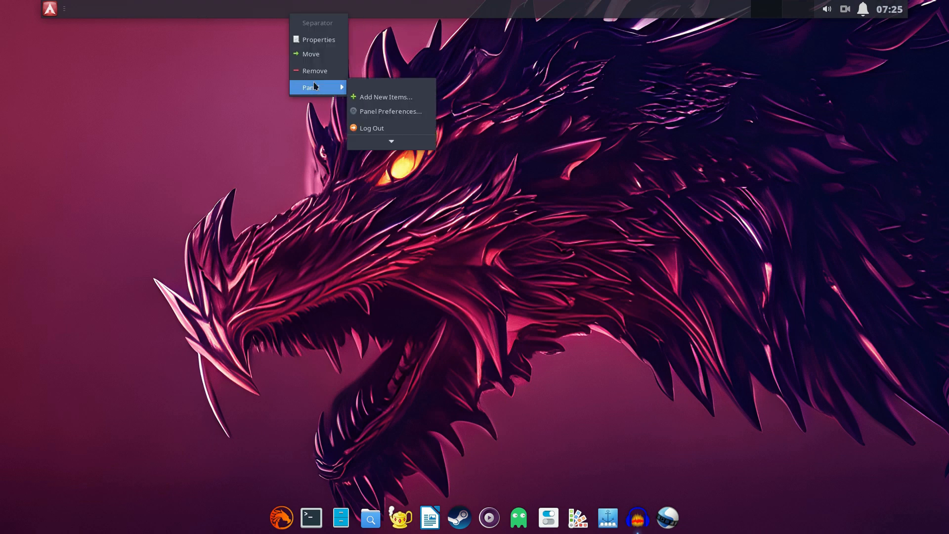
left_click(368, 110)
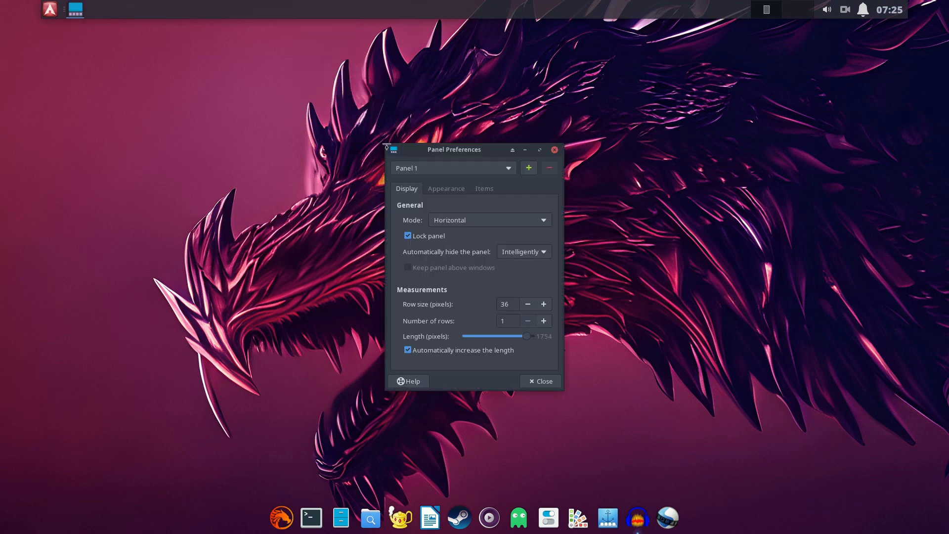
left_click(441, 190)
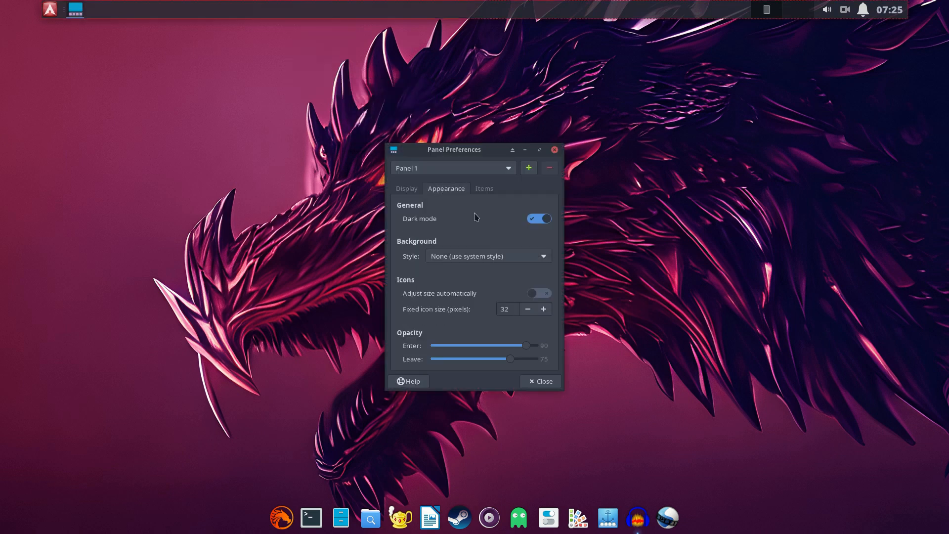
left_click(487, 256)
left_click(475, 274)
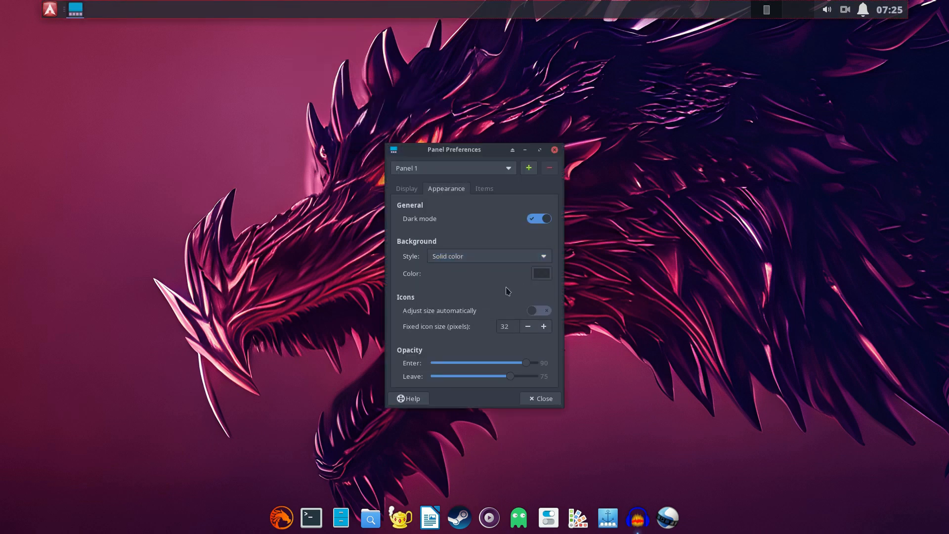
left_click(541, 273)
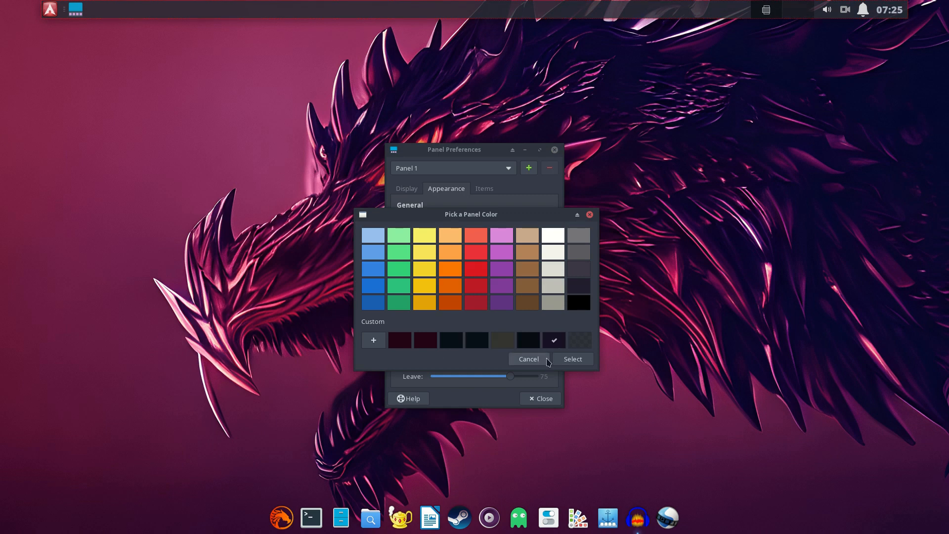
left_click(568, 360)
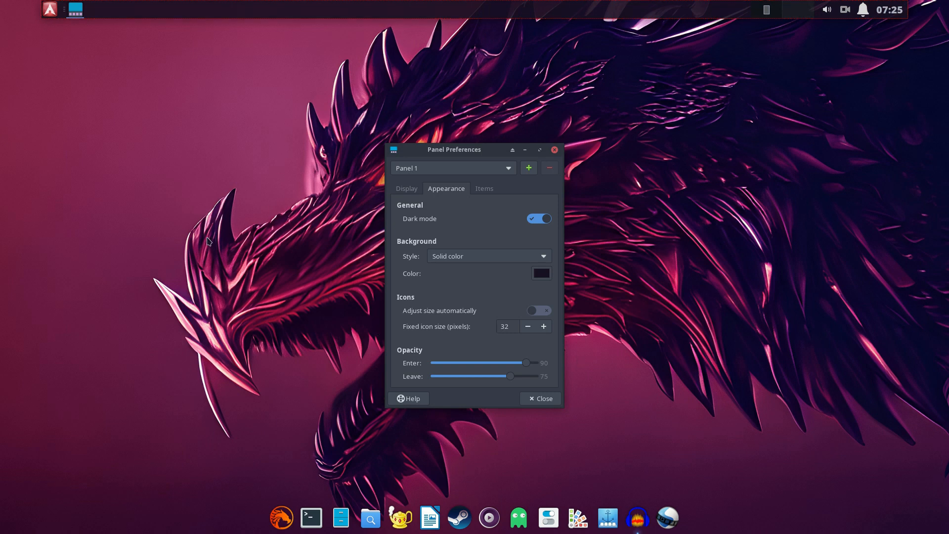
left_click(531, 405)
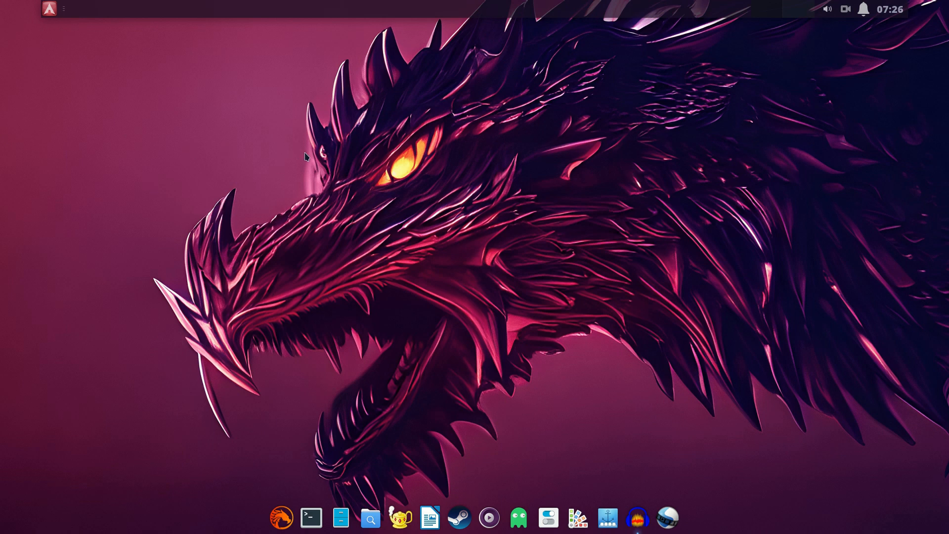
- Set the desktop wallpaper to the city skyline at sunset from the garuda-wallpapers folder and close the desktop settings
right_click(360, 148)
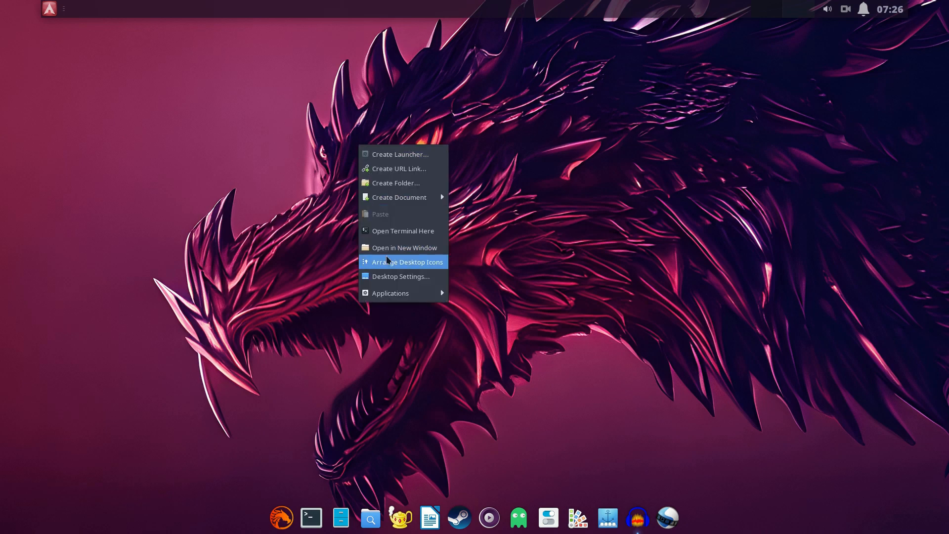
left_click(398, 275)
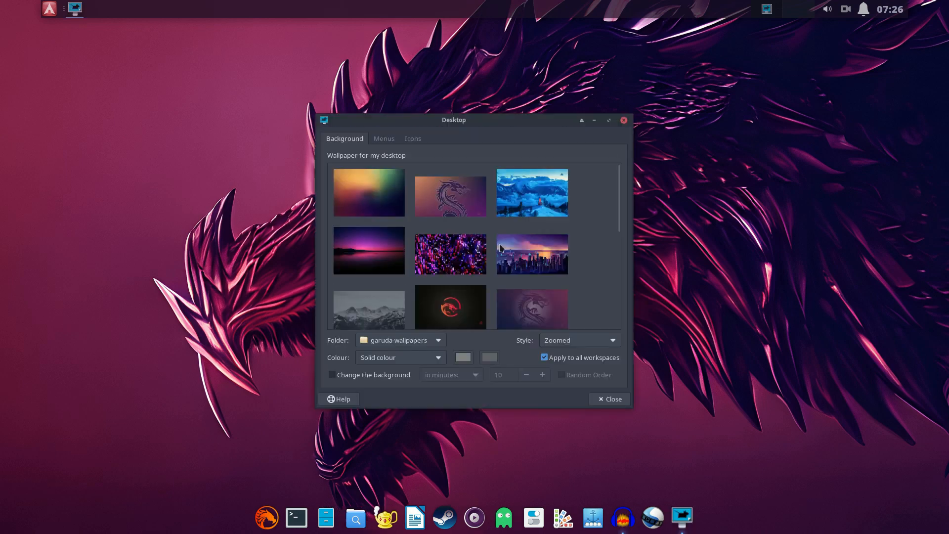
left_click(525, 254)
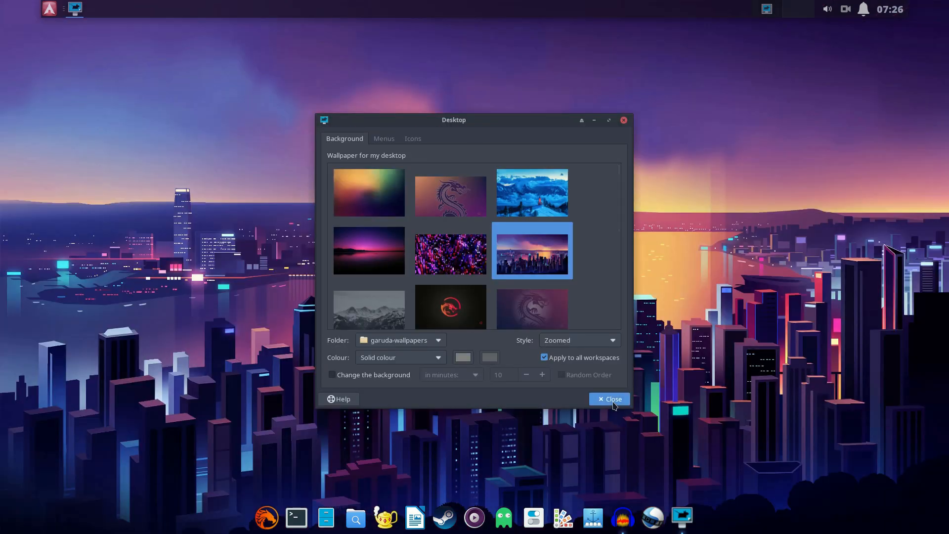
left_click(613, 401)
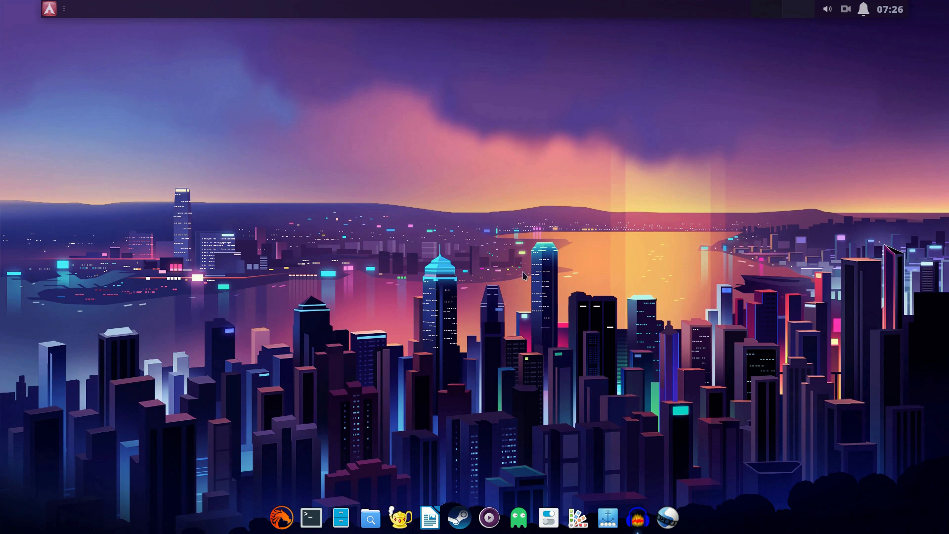
left_click(845, 11)
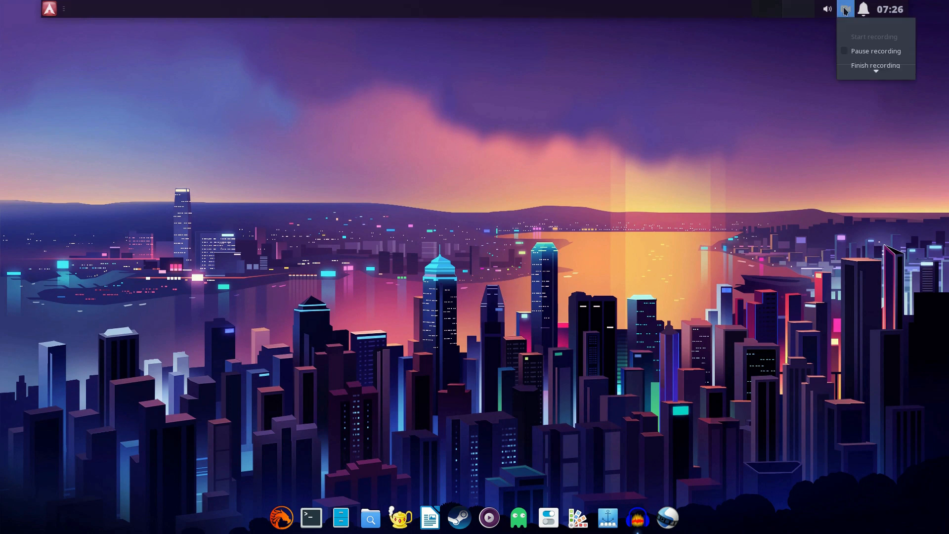